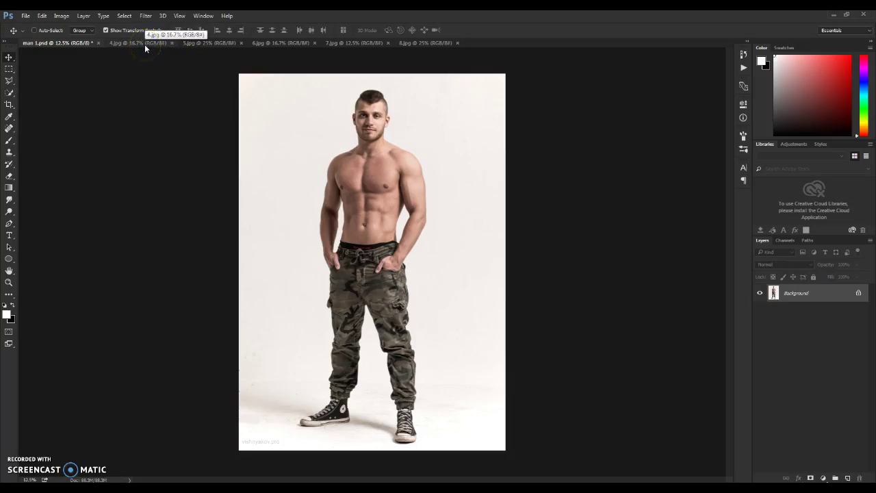
# Step: Look through the example images 4.jpg to 8.jpg and return to the man 1.psd document
pyautogui.click(146, 44)
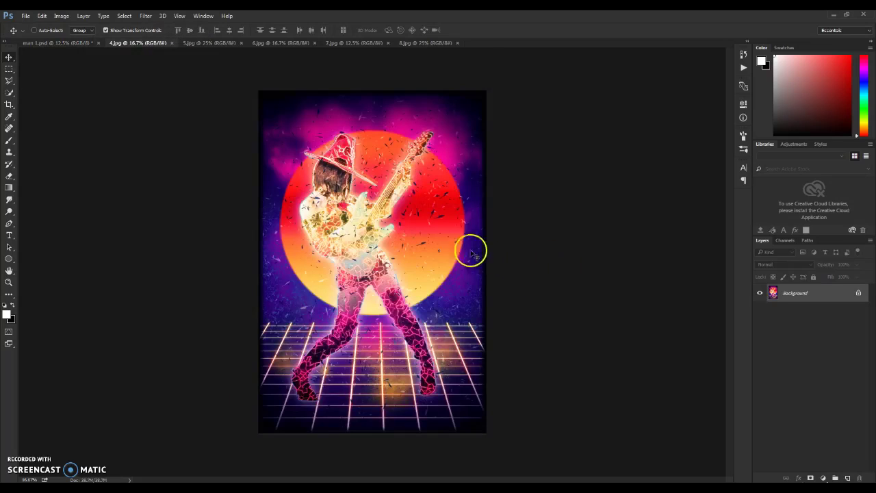
pyautogui.click(206, 43)
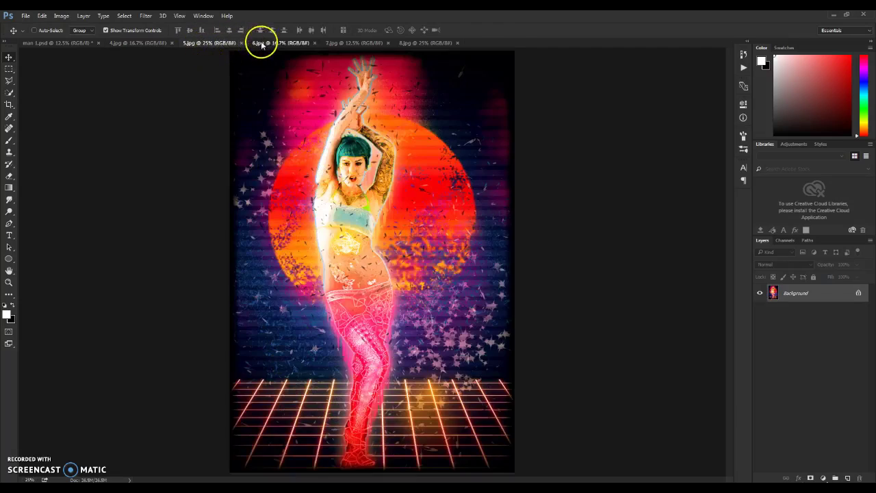
pyautogui.click(282, 42)
pyautogui.click(329, 43)
pyautogui.click(436, 44)
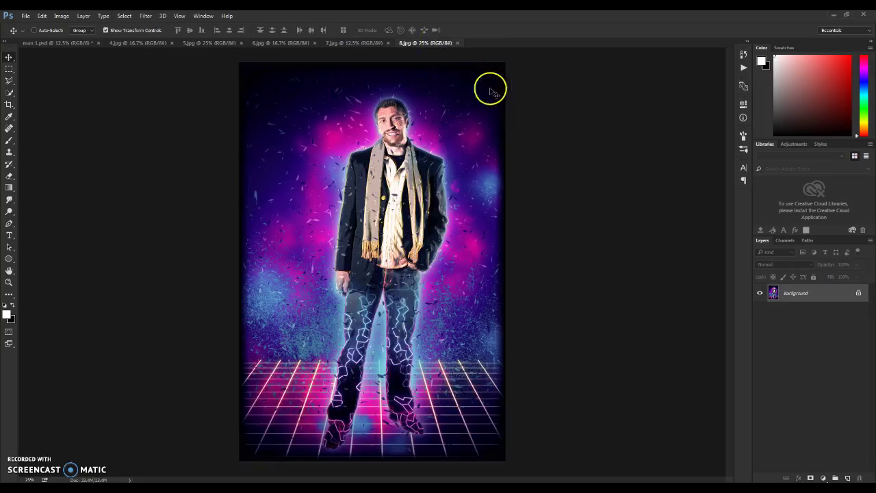
pyautogui.click(54, 43)
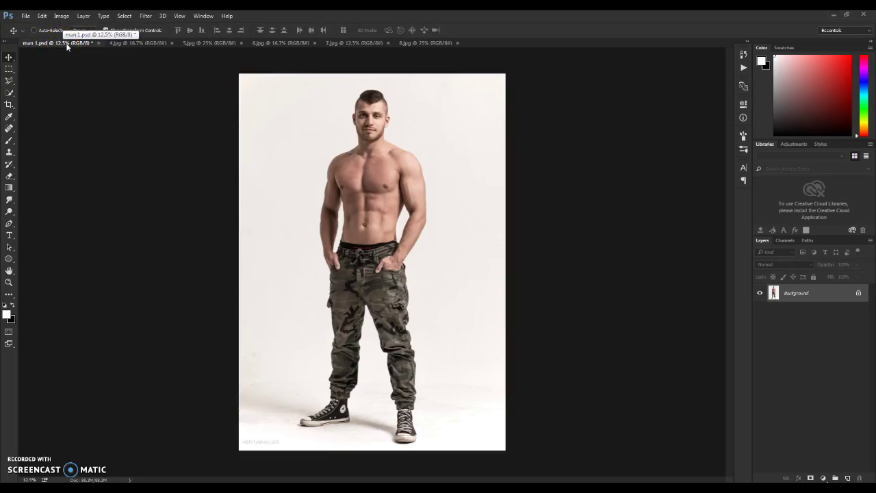
pyautogui.click(74, 43)
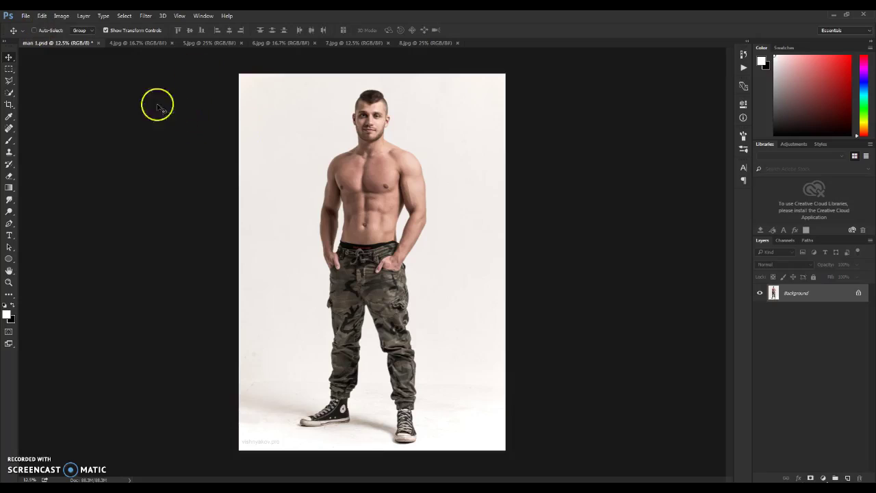
# Step: Check the interface language in the Interface preferences and close them with the settings as they are
pyautogui.click(42, 16)
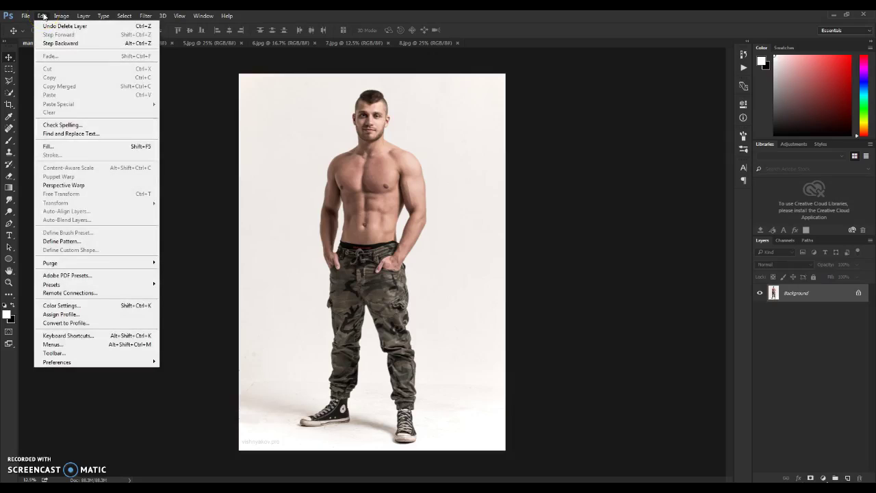
pyautogui.moveTo(124, 362)
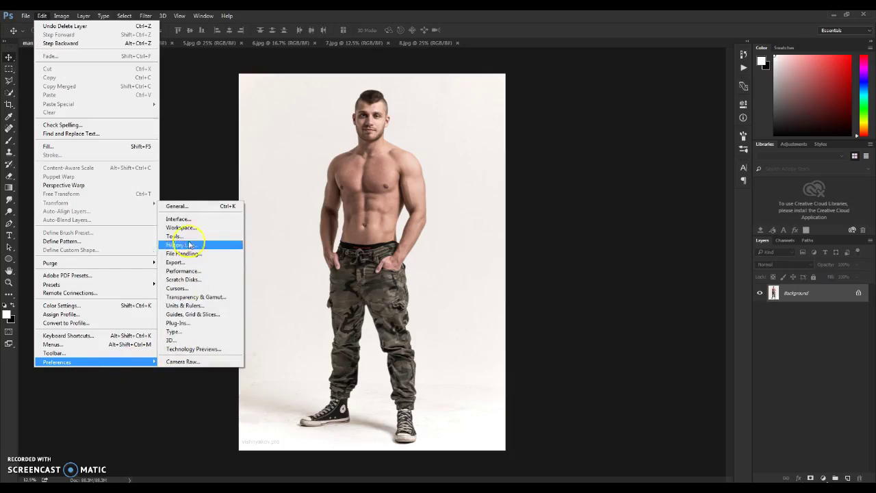
pyautogui.click(185, 220)
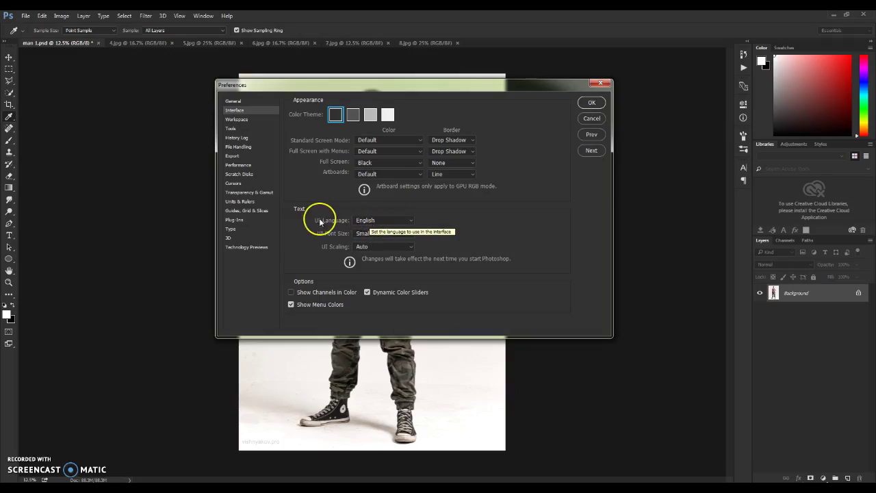
pyautogui.click(593, 103)
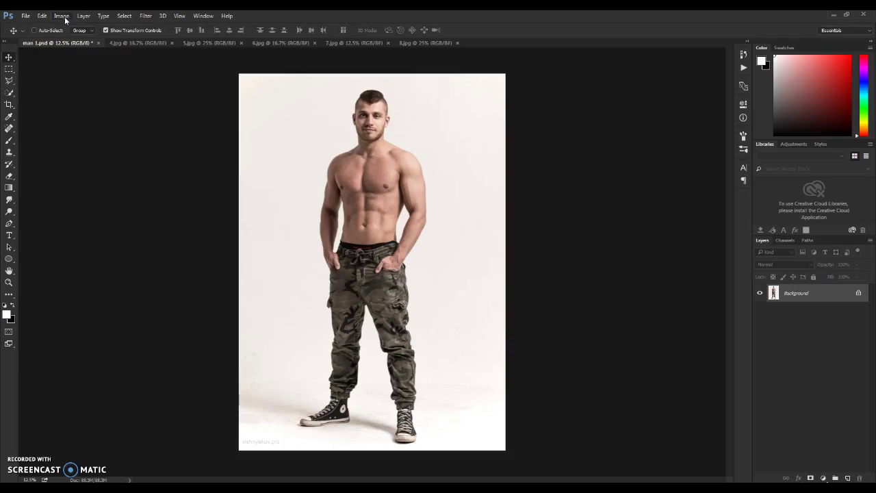
# Step: Check the image's colour mode and bit depth
pyautogui.click(61, 15)
pyautogui.click(67, 26)
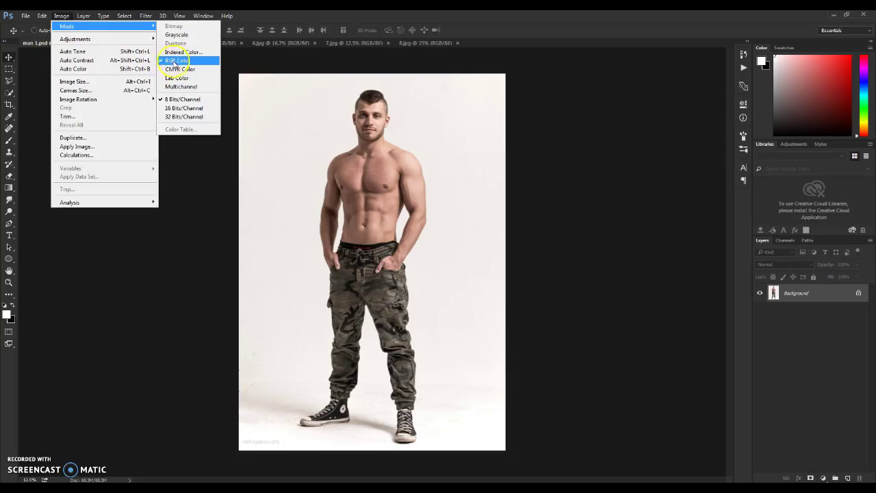
pyautogui.click(180, 100)
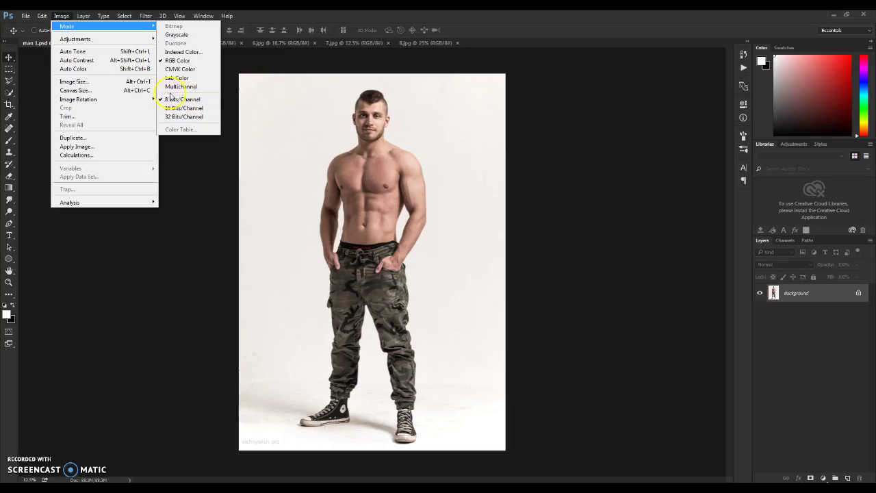
pyautogui.click(58, 17)
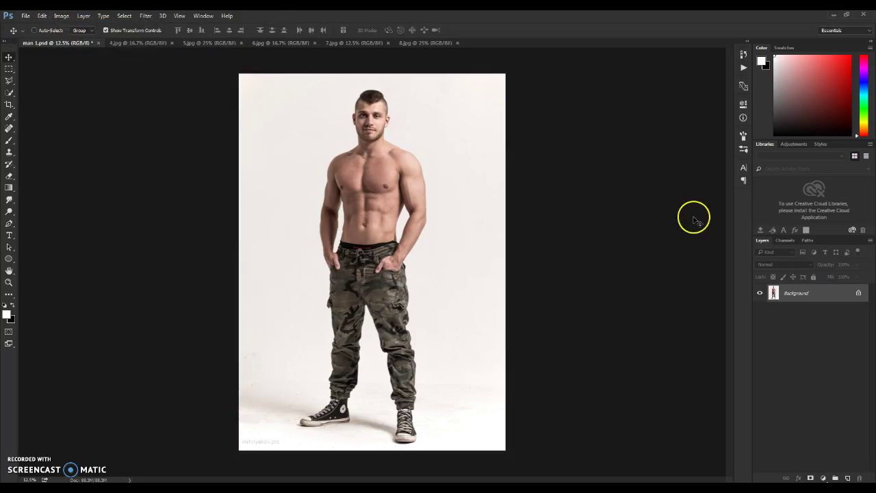
# Step: Review the Layers panel options for masks, effects and copied layer names, and check the Brush tool's opacity and flow
pyautogui.click(763, 238)
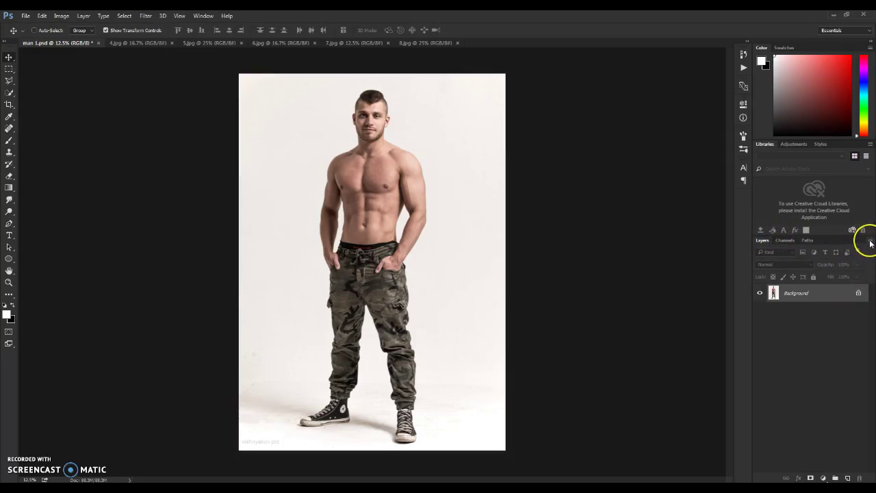
pyautogui.click(871, 244)
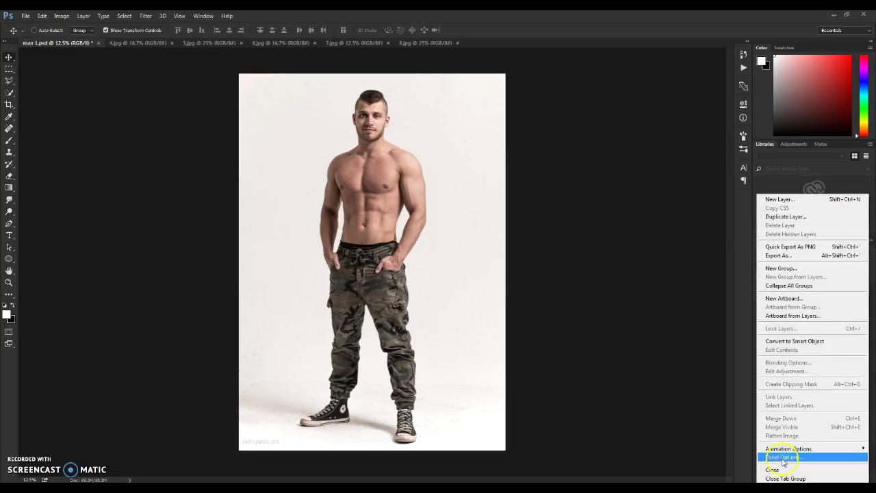
pyautogui.click(783, 456)
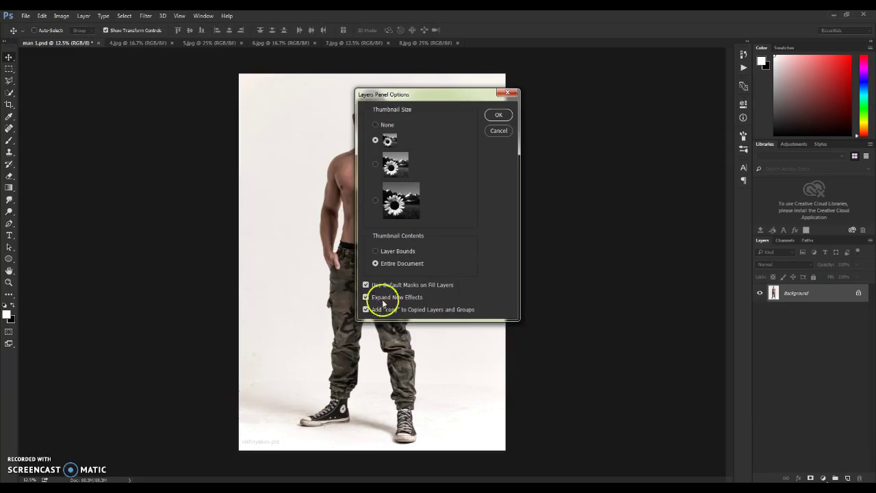
pyautogui.click(499, 113)
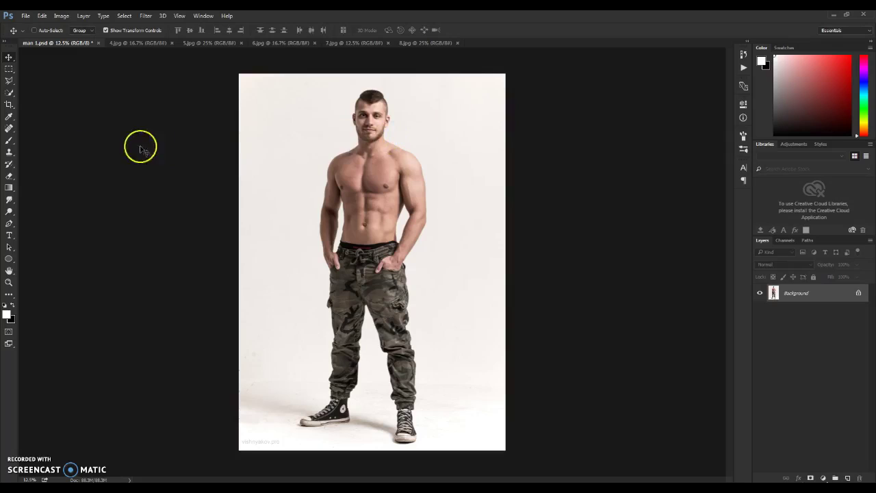
pyautogui.click(8, 141)
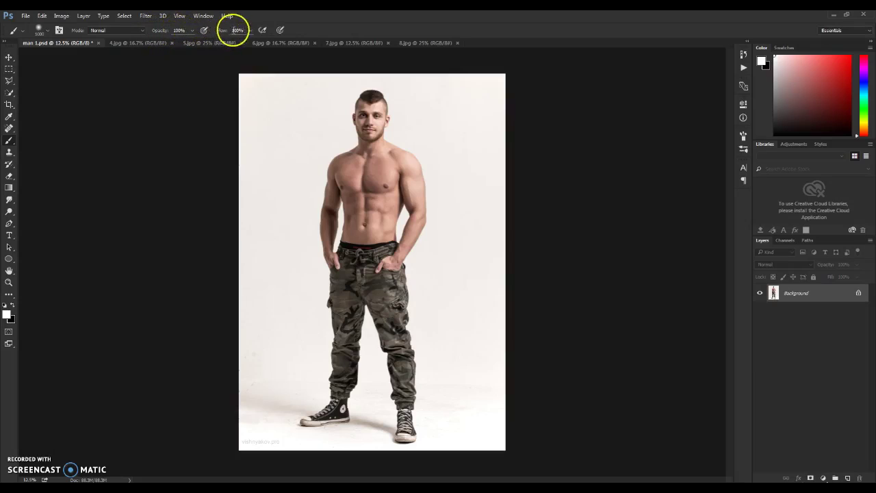
pyautogui.click(9, 56)
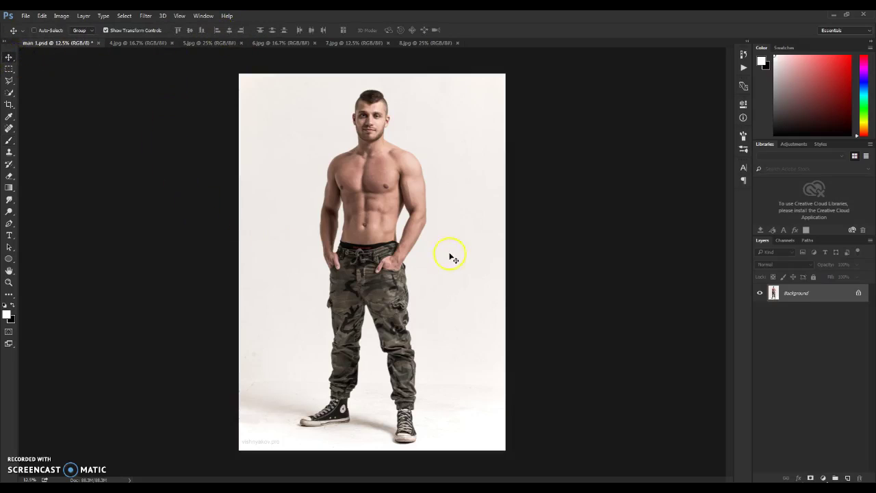
# Step: Check the photo's pixel dimensions and resolution in Image Size without changing them
pyautogui.click(62, 22)
pyautogui.click(61, 16)
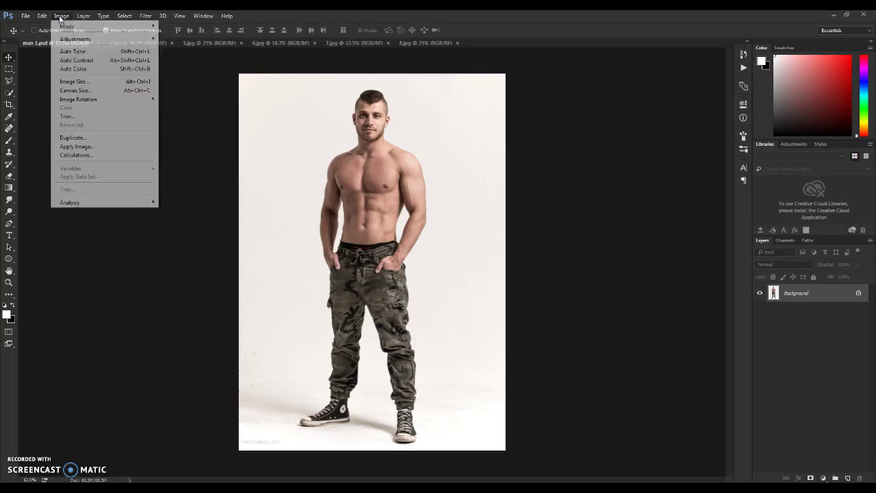
pyautogui.click(81, 81)
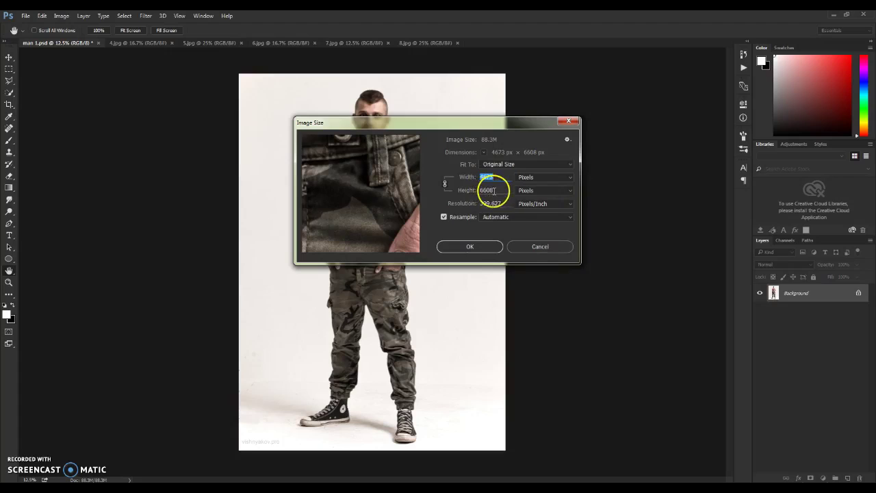
pyautogui.click(471, 248)
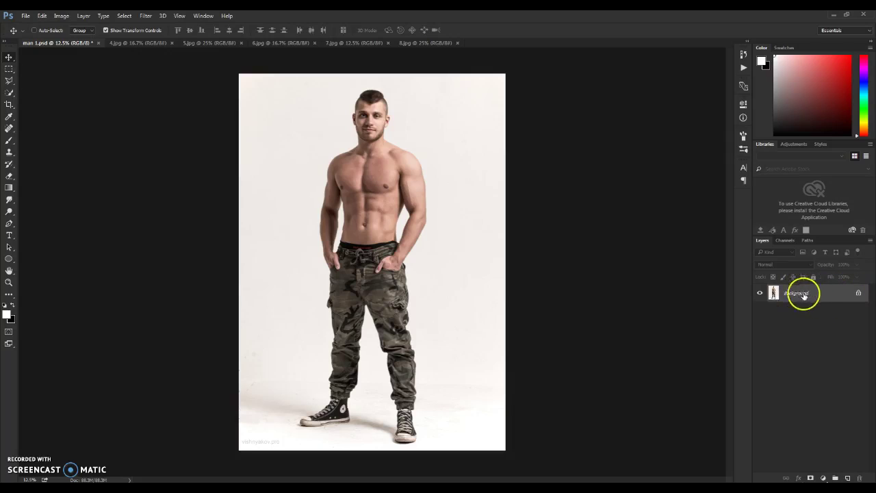
# Step: Unlock the Background as a regular layer and convert that layer back into a Background
pyautogui.doubleClick(857, 295)
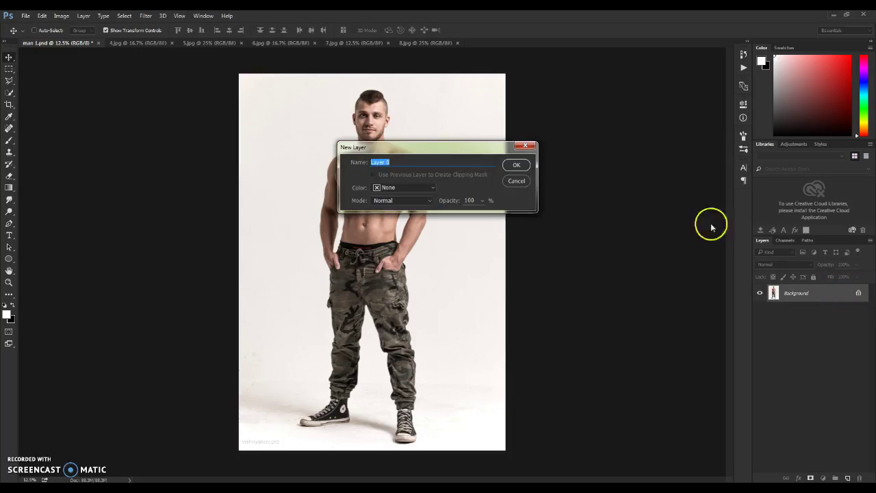
pyautogui.click(514, 166)
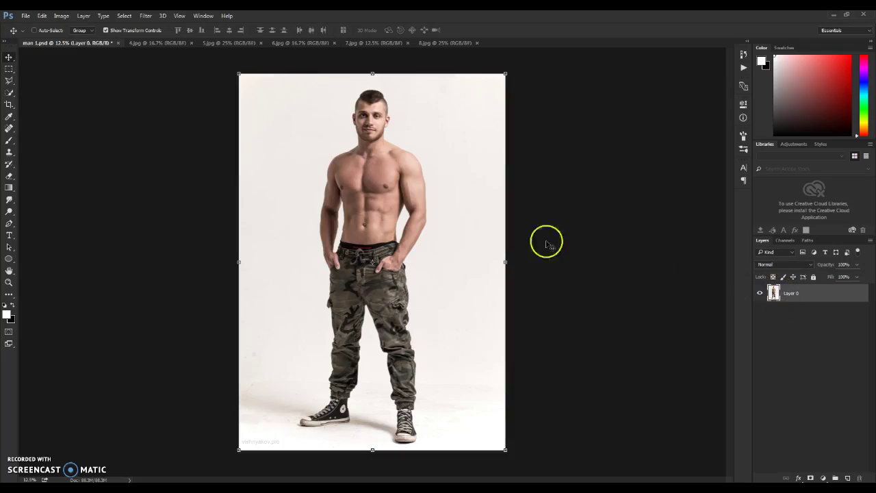
pyautogui.click(83, 15)
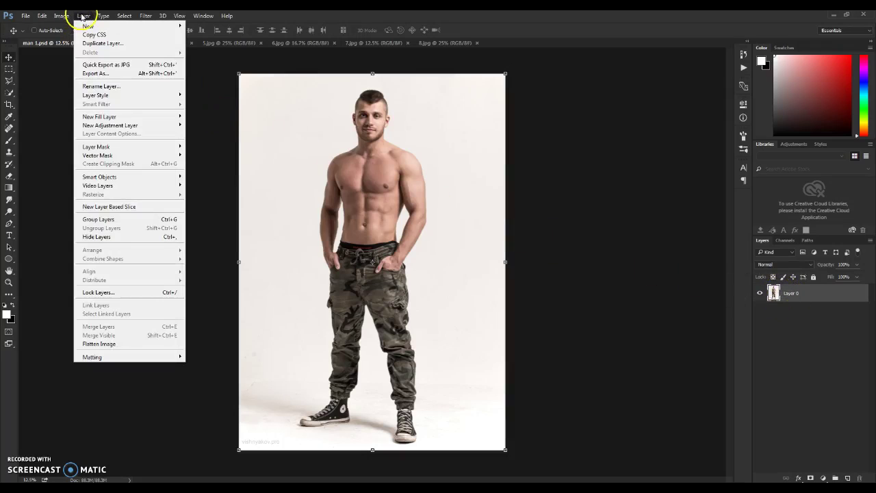
pyautogui.moveTo(118, 26)
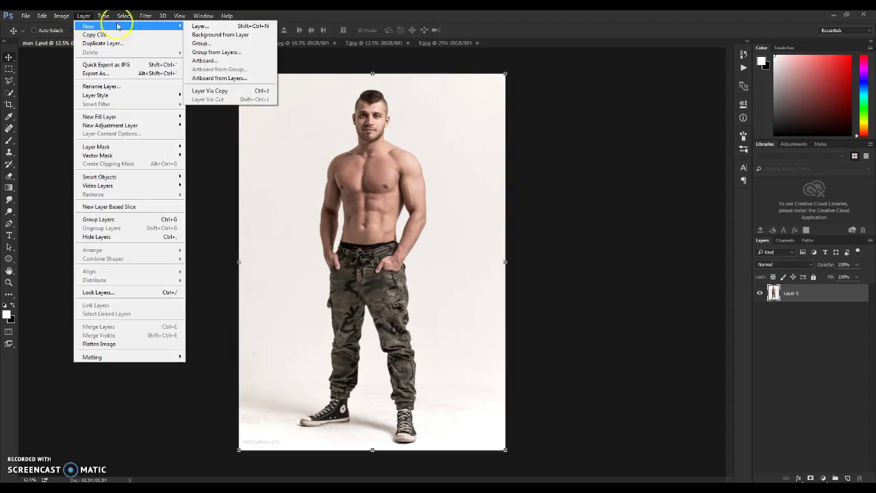
pyautogui.click(239, 37)
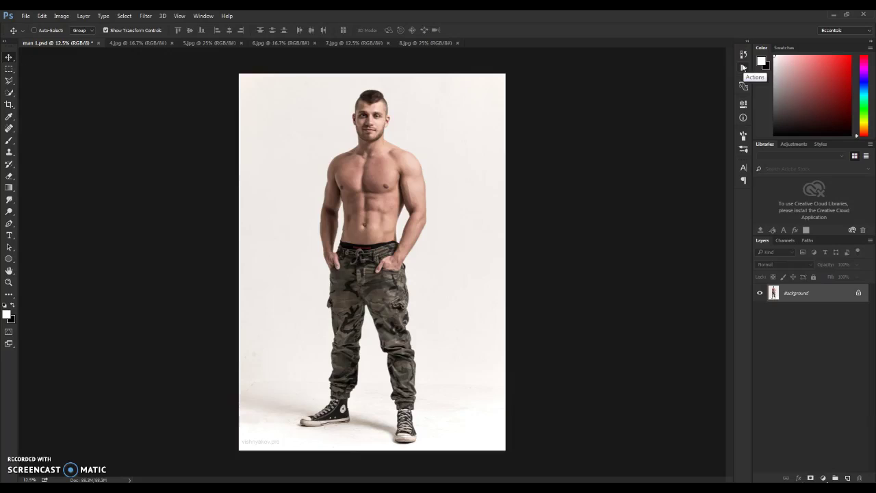
# Step: Show the list of actions and delete the existing 80s action set
pyautogui.click(207, 19)
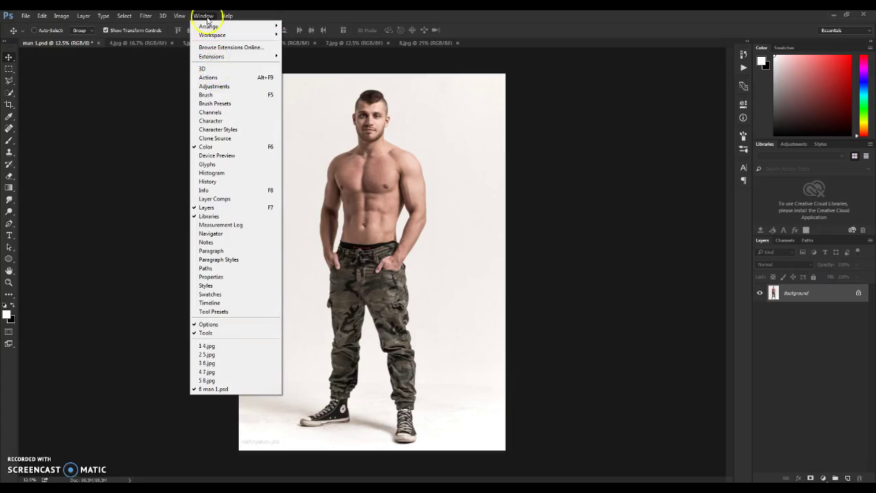
pyautogui.click(209, 78)
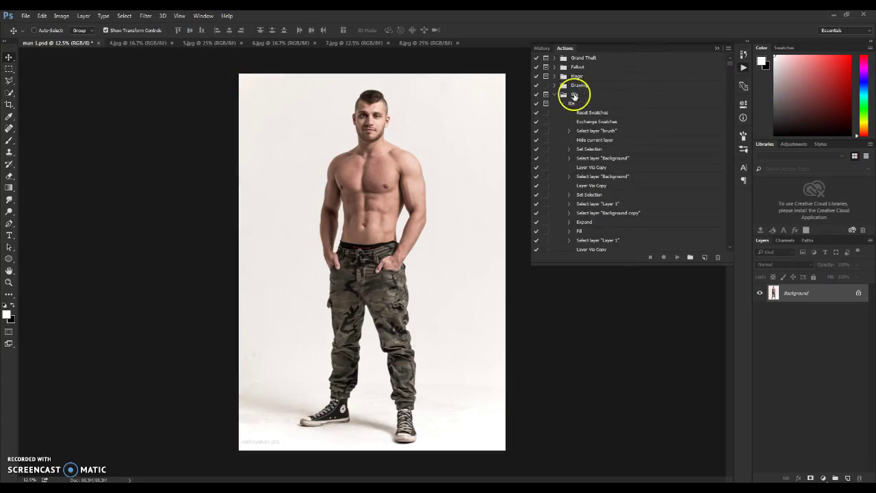
pyautogui.click(717, 257)
pyautogui.click(421, 193)
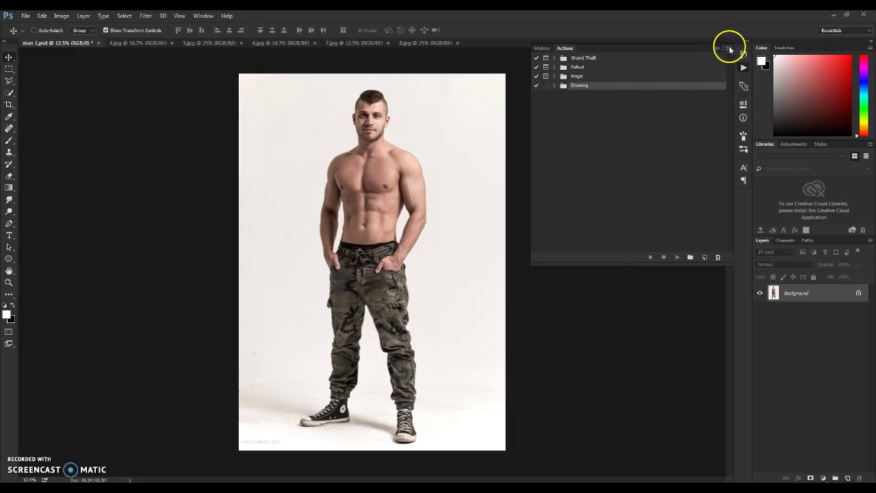
# Step: Load the 80s ATN action file from the 80's Photoshop Action folder
pyautogui.click(730, 50)
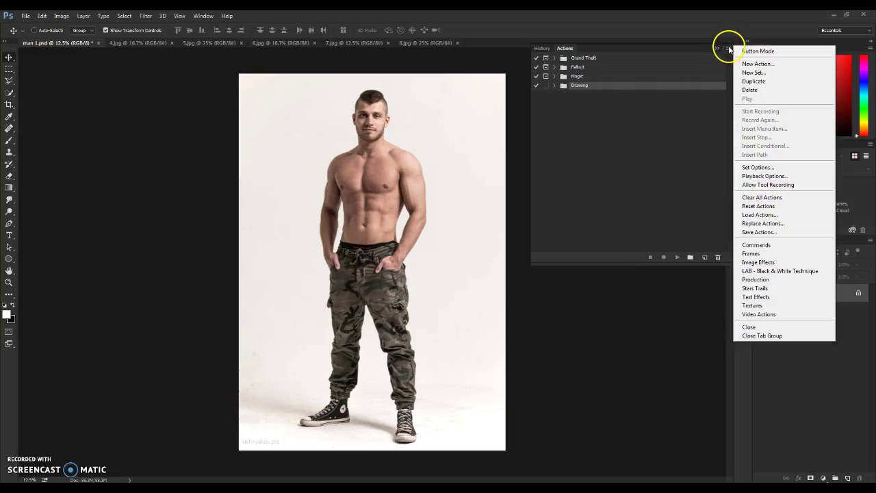
pyautogui.click(760, 215)
pyautogui.click(167, 31)
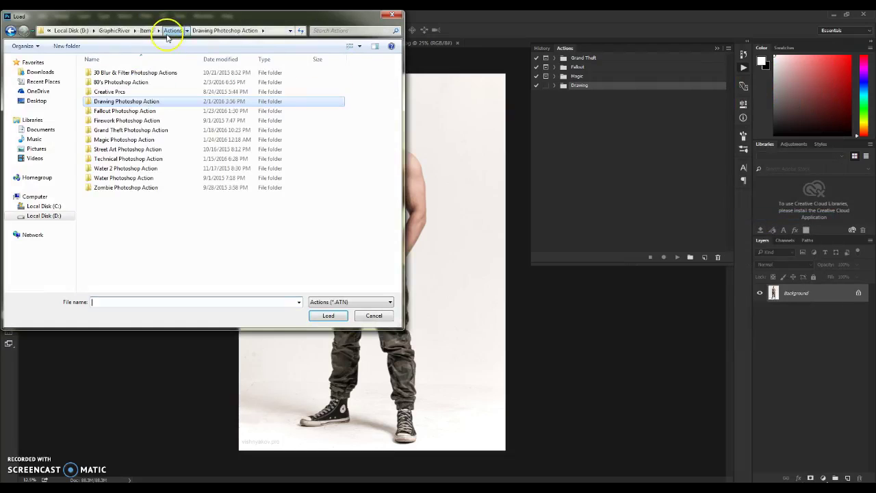
pyautogui.doubleClick(125, 83)
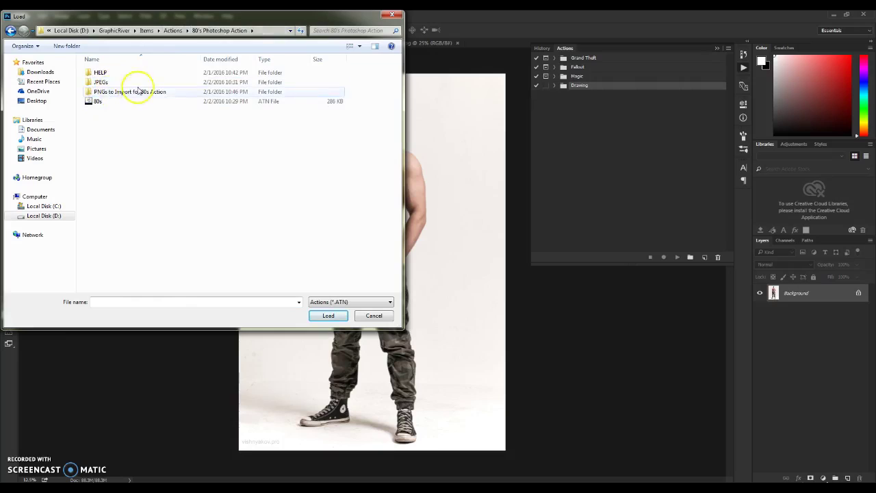
pyautogui.click(177, 30)
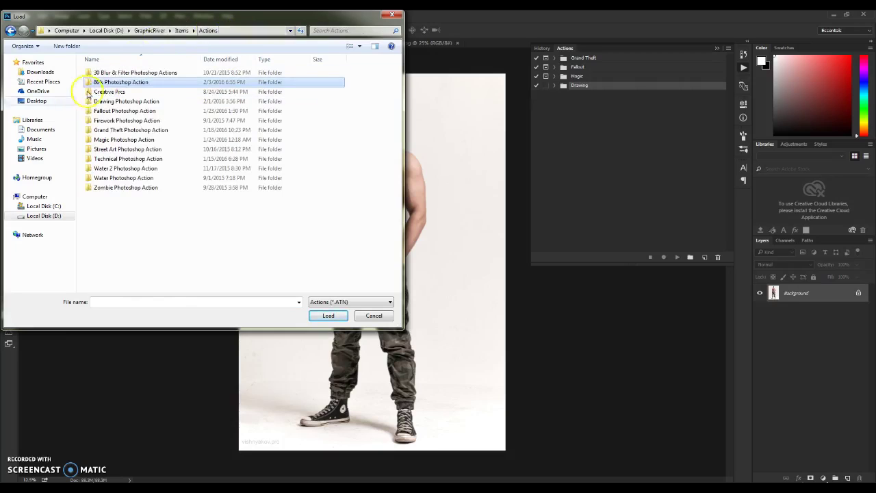
pyautogui.doubleClick(127, 84)
pyautogui.click(99, 102)
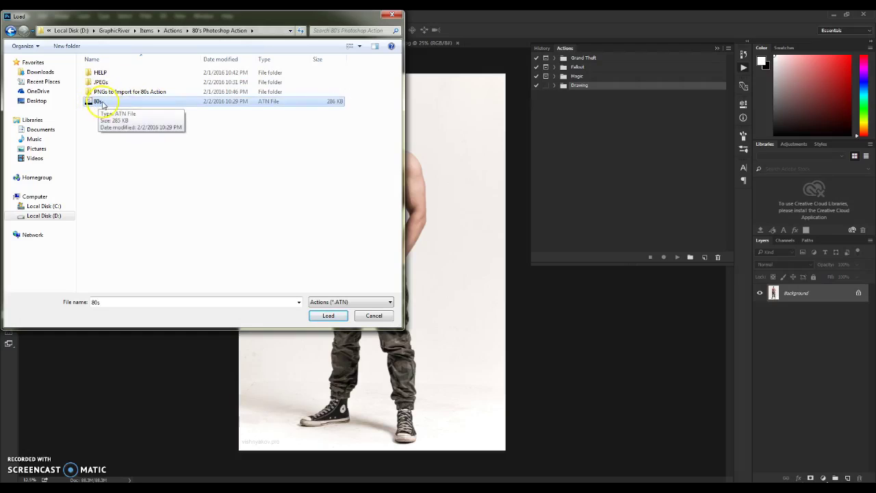
pyautogui.click(328, 316)
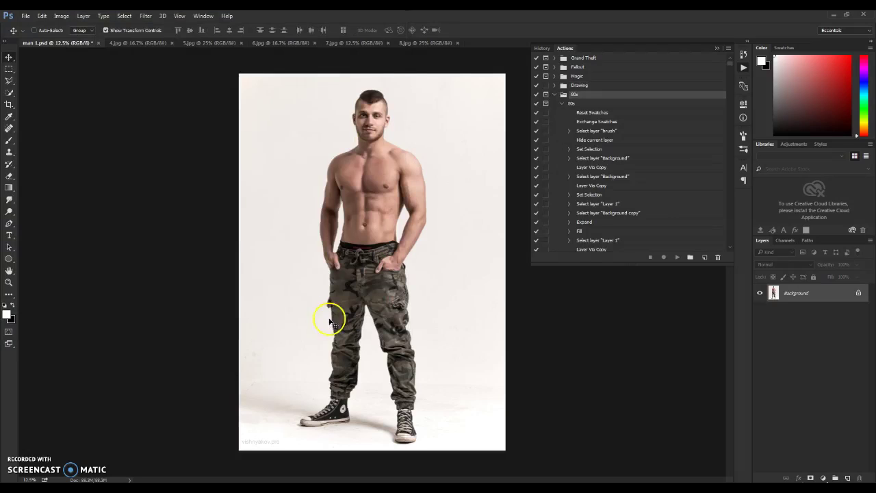
# Step: Expand the 80s action set, select its 80s action, and hide the list of actions
pyautogui.click(555, 94)
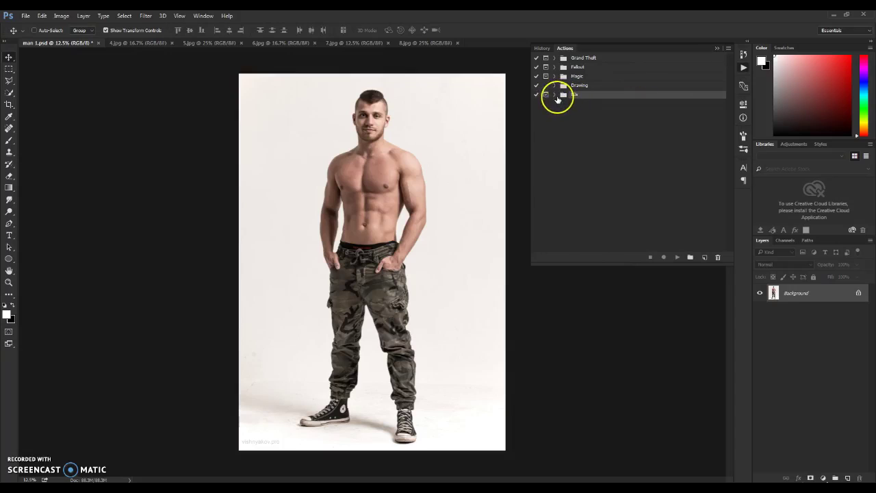
pyautogui.click(555, 94)
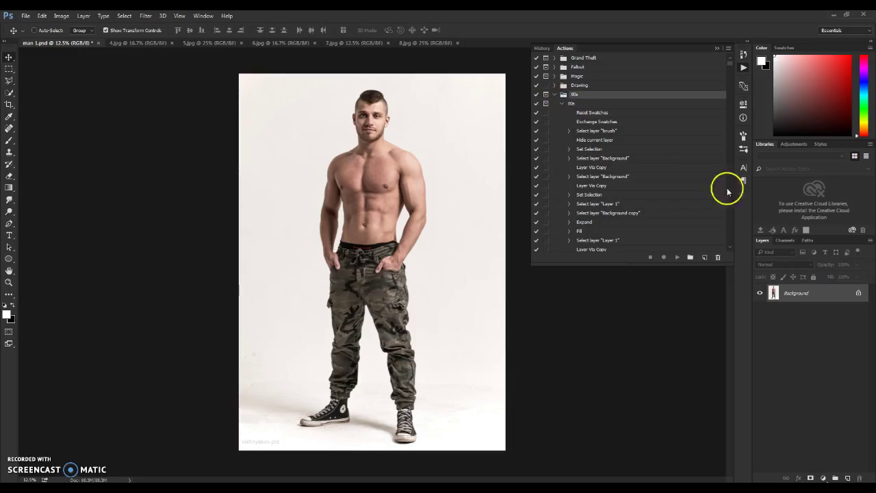
pyautogui.click(571, 102)
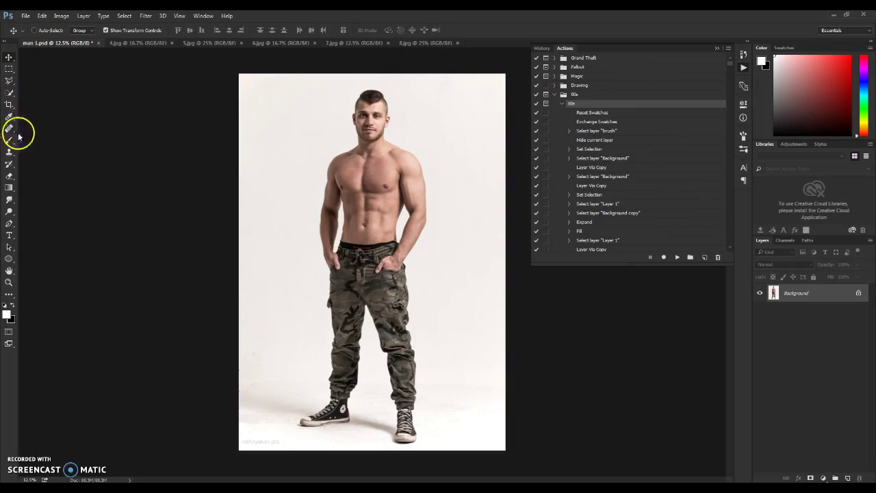
pyautogui.click(717, 48)
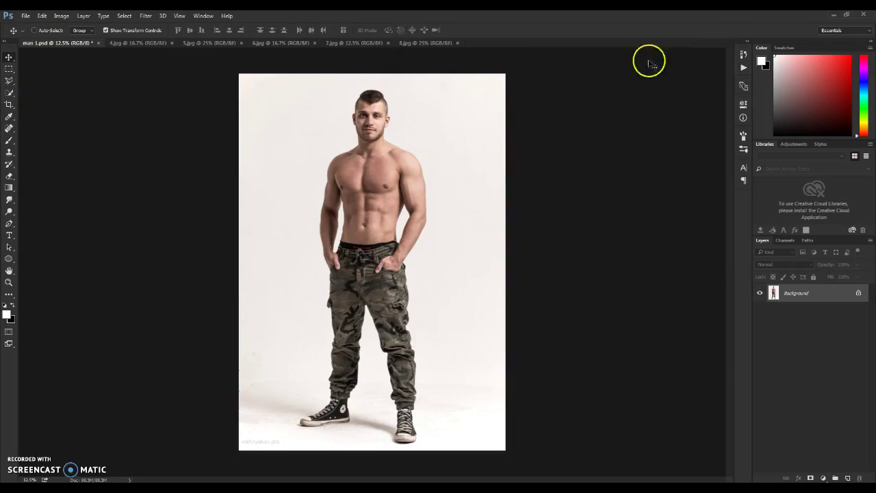
# Step: Load the 80s Action Brushes file from the 80's Photoshop Action folder into the Brush tool's presets
pyautogui.click(9, 142)
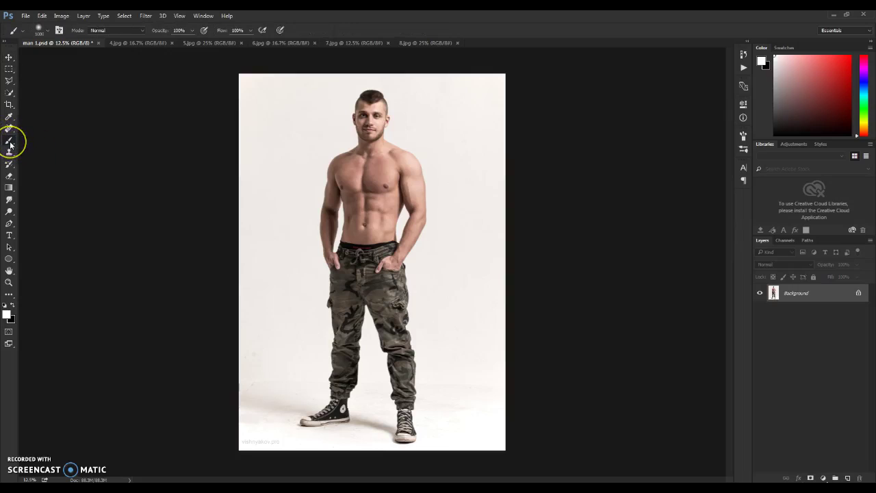
pyautogui.click(46, 31)
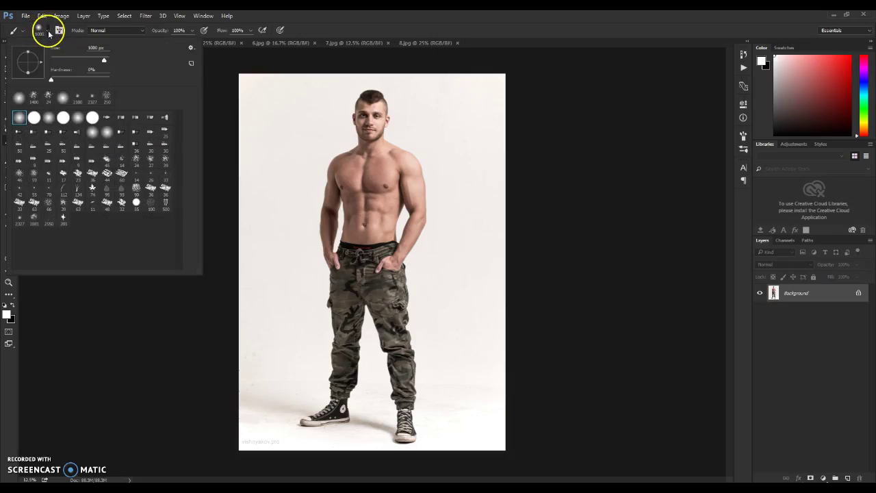
pyautogui.click(192, 48)
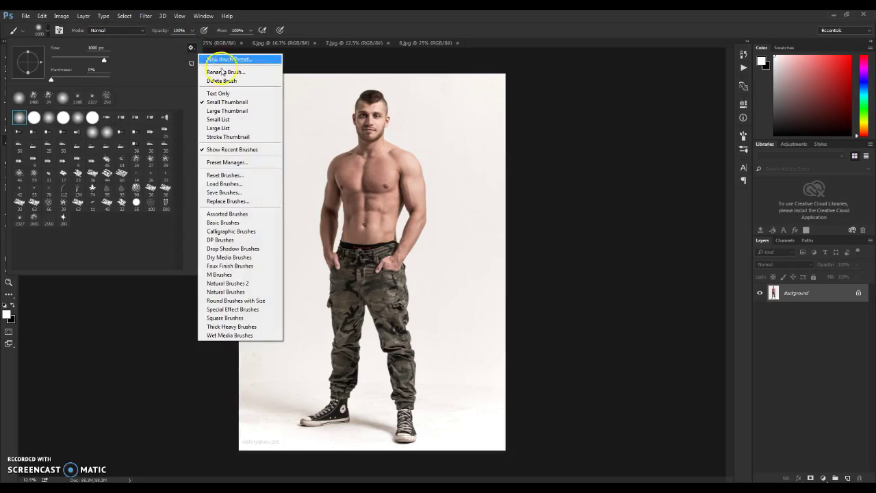
pyautogui.click(240, 189)
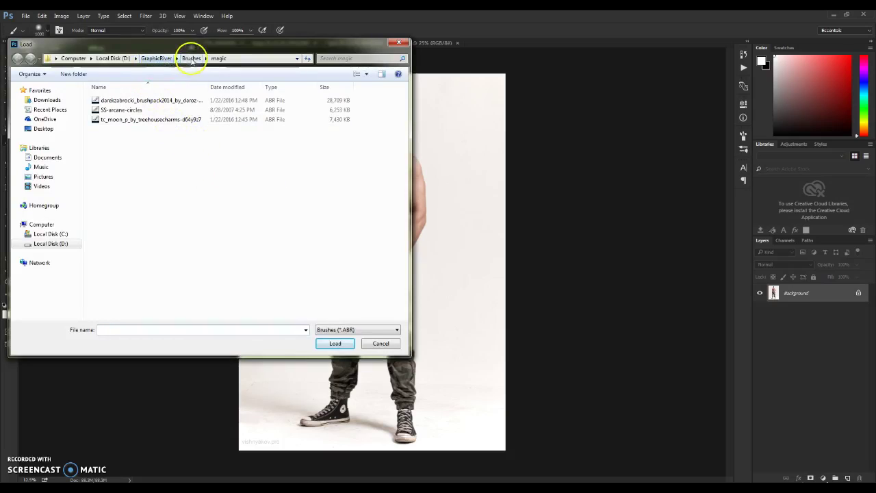
pyautogui.click(156, 59)
pyautogui.doubleClick(112, 139)
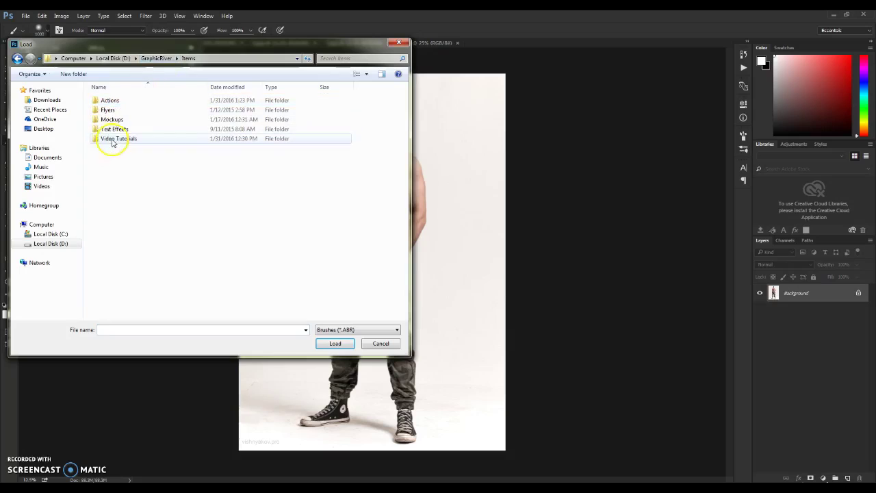
pyautogui.doubleClick(107, 101)
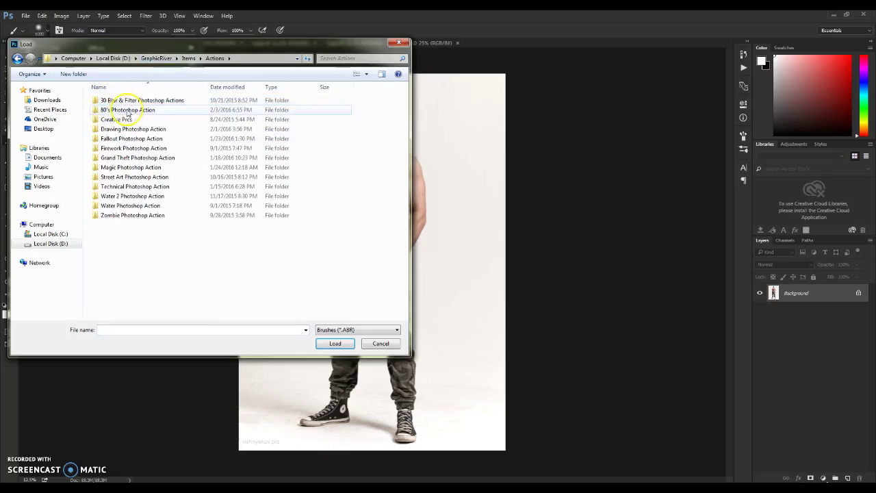
pyautogui.doubleClick(116, 110)
pyautogui.click(114, 132)
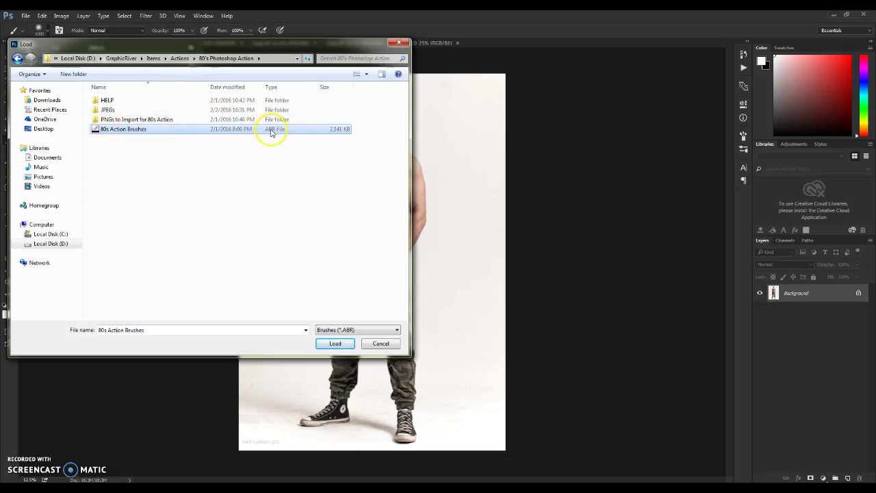
pyautogui.click(327, 345)
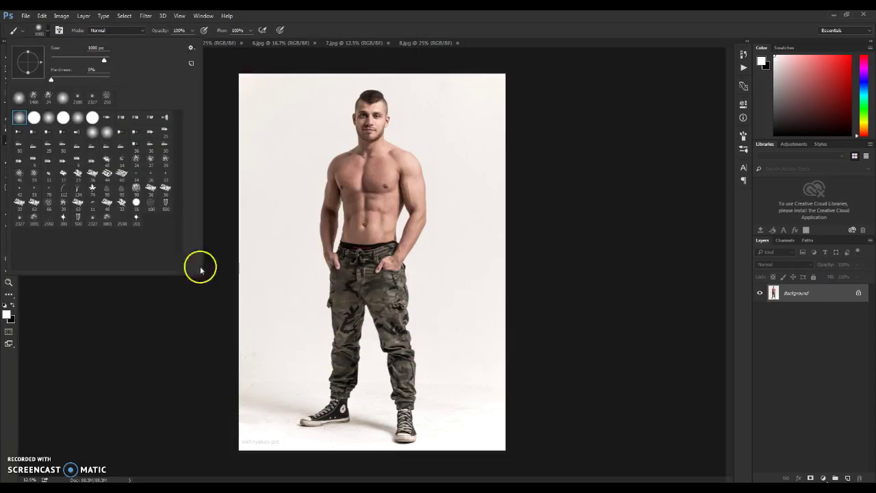
pyautogui.click(49, 32)
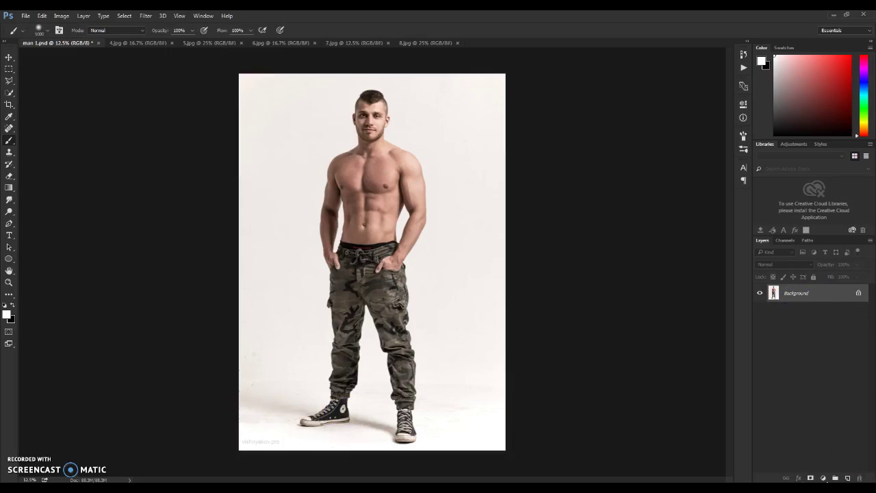
# Step: Create a new layer above the Background and name it "brush"
pyautogui.click(847, 477)
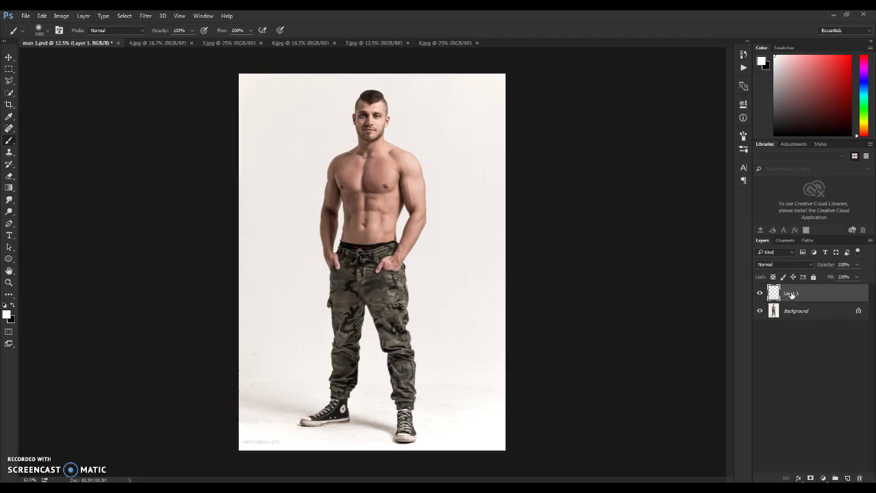
pyautogui.click(794, 295)
pyautogui.write('brush')
pyautogui.press('Return')
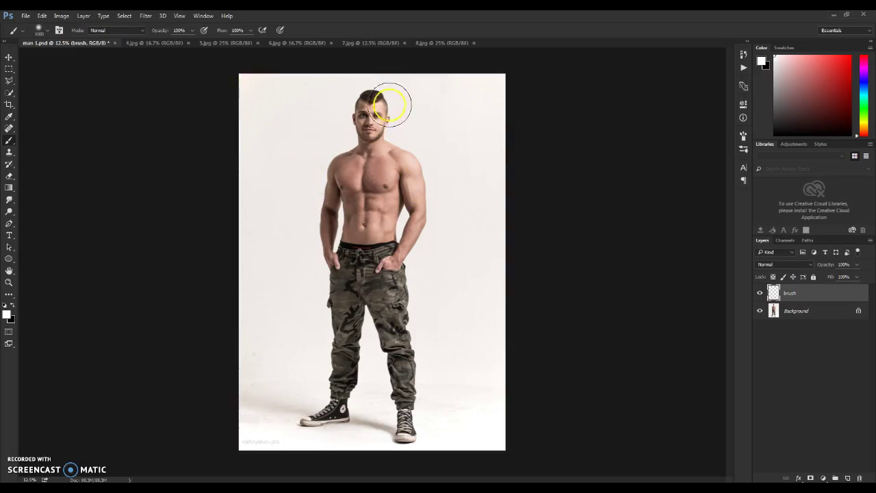
# Step: Make the Background layer active and look through the available selection tools, including the lasso variants
pyautogui.click(10, 92)
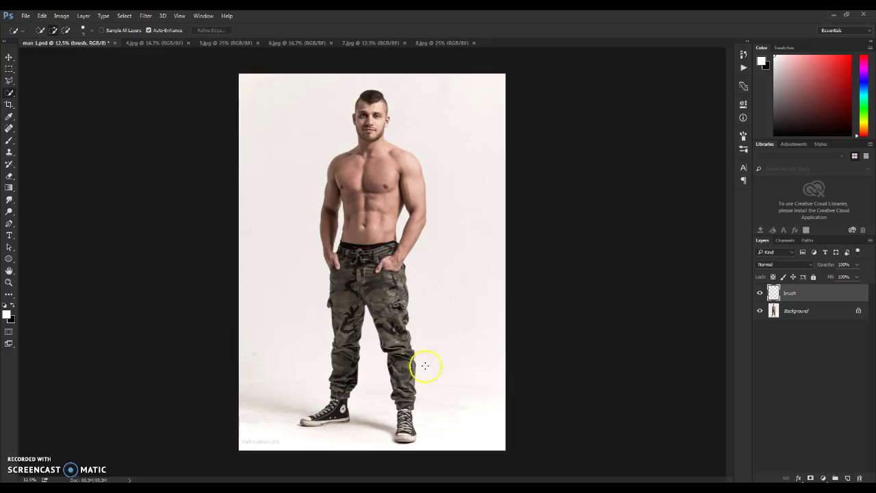
pyautogui.click(806, 317)
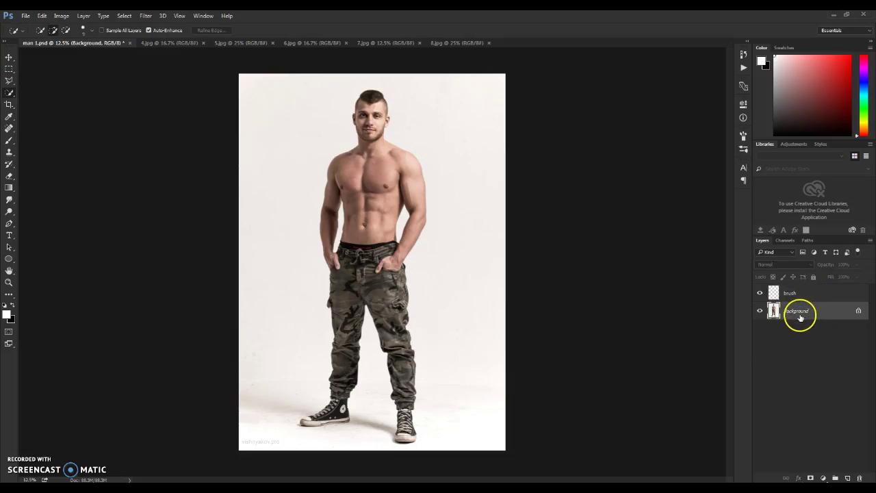
pyautogui.rightClick(8, 92)
pyautogui.click(9, 82)
pyautogui.rightClick(9, 87)
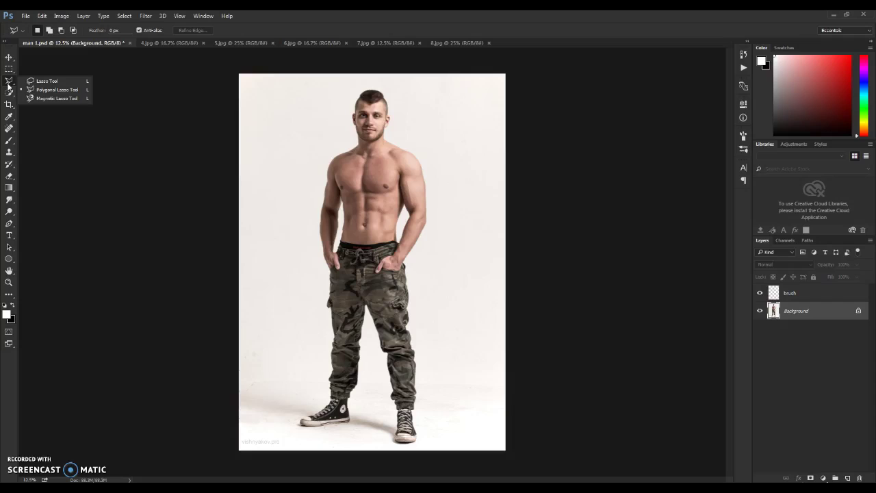
pyautogui.click(9, 57)
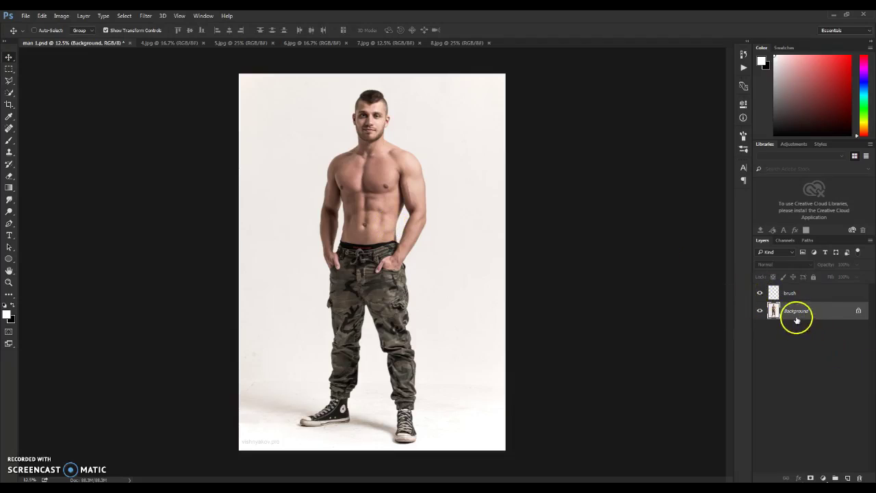
pyautogui.click(9, 139)
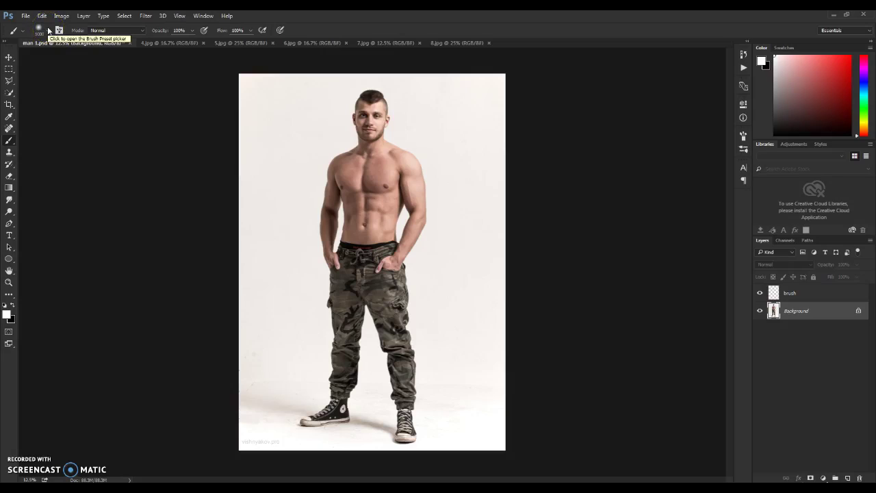
pyautogui.click(47, 30)
pyautogui.click(48, 30)
pyautogui.click(47, 30)
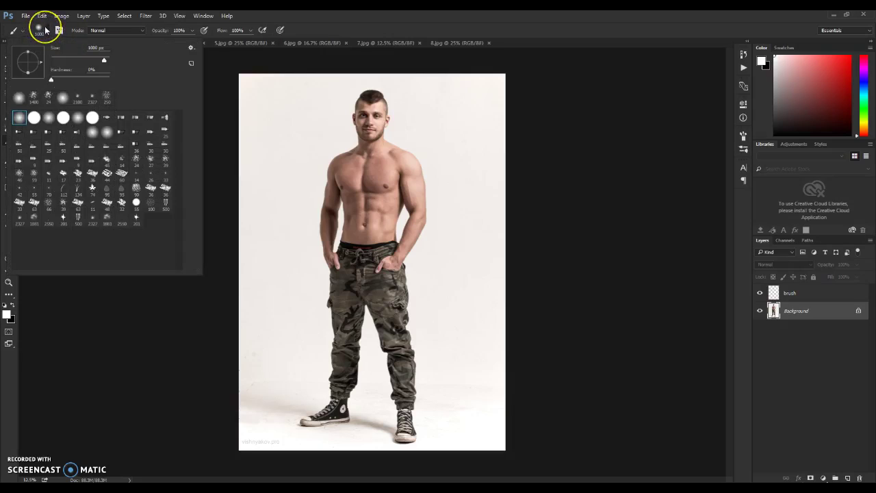
pyautogui.click(46, 30)
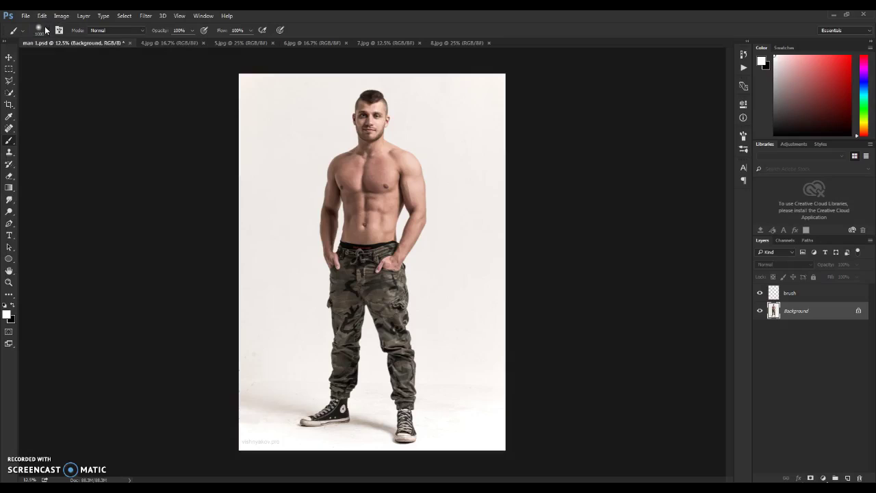
# Step: Select the whole man with the Quick Selection tool and subtract the gaps between his arms and torso
pyautogui.click(10, 91)
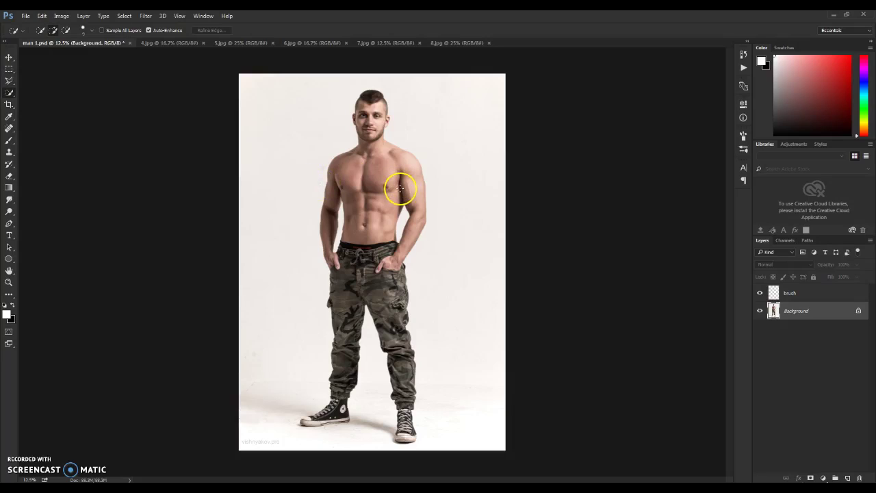
pyautogui.moveTo(362, 156)
pyautogui.mouseDown()
pyautogui.moveTo(371, 124)
pyautogui.moveTo(370, 274)
pyautogui.moveTo(388, 318)
pyautogui.moveTo(351, 244)
pyautogui.moveTo(352, 217)
pyautogui.moveTo(378, 296)
pyautogui.moveTo(356, 339)
pyautogui.moveTo(344, 335)
pyautogui.moveTo(338, 396)
pyautogui.moveTo(331, 415)
pyautogui.moveTo(306, 421)
pyautogui.mouseUp()
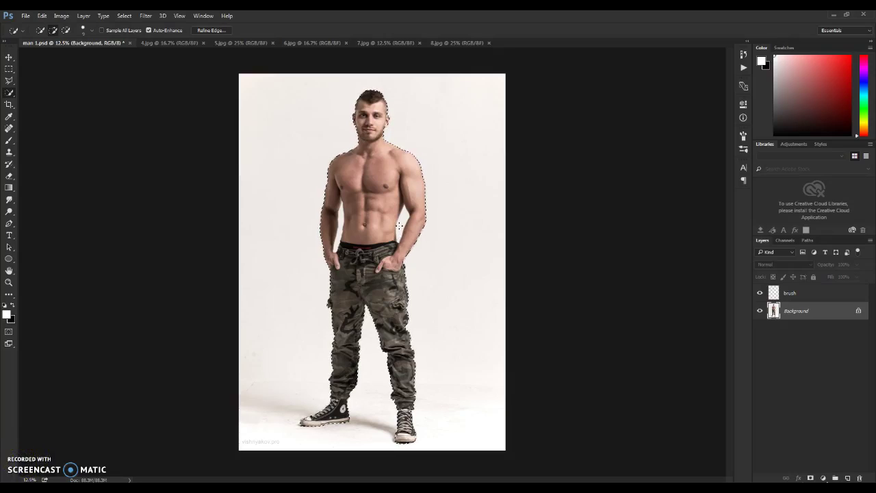
pyautogui.moveTo(403, 205); pyautogui.dragTo(404, 220)
pyautogui.scroll(5, 403, 221)
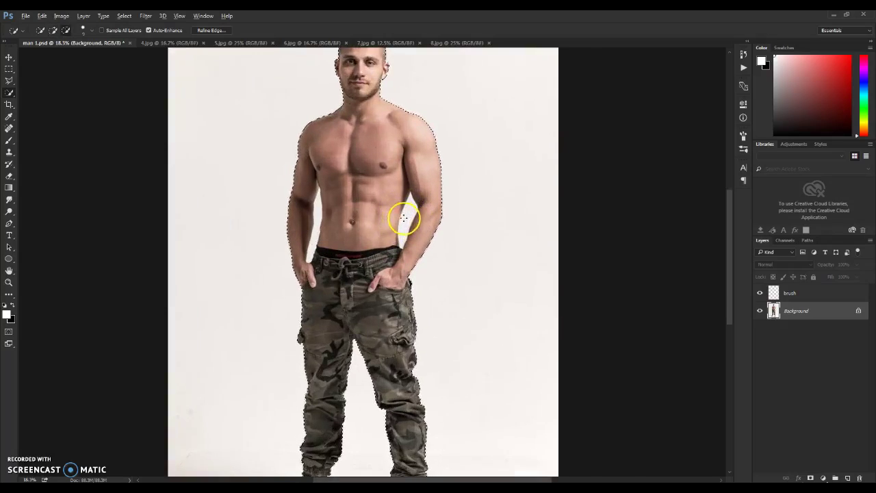
pyautogui.moveTo(415, 214); pyautogui.dragTo(408, 223)
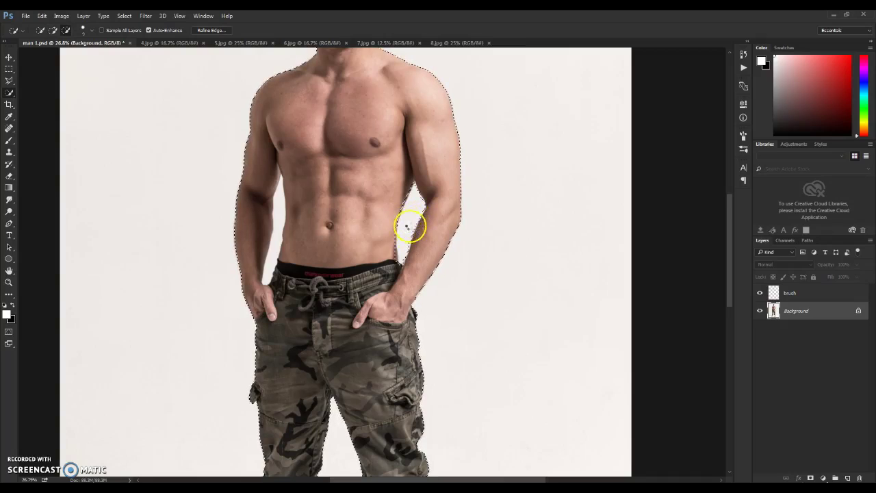
pyautogui.moveTo(411, 213)
pyautogui.mouseDown()
pyautogui.moveTo(383, 209)
pyautogui.moveTo(363, 208)
pyautogui.moveTo(278, 216)
pyautogui.mouseUp()
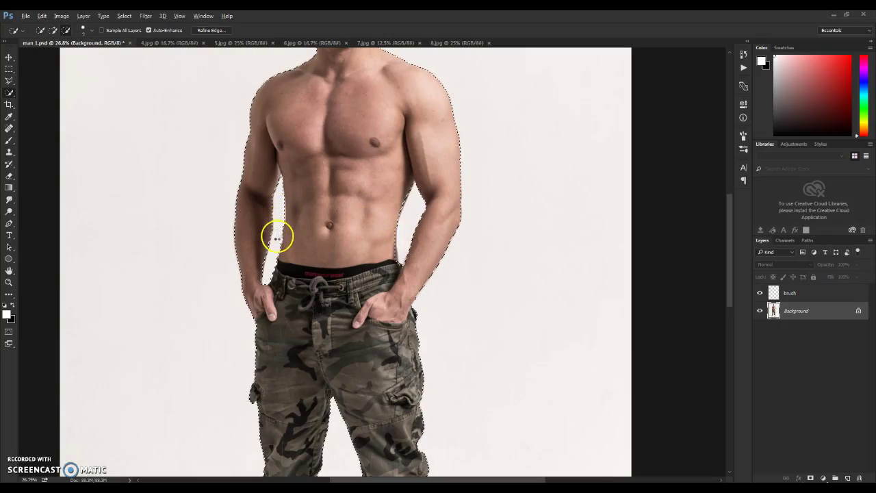
pyautogui.moveTo(355, 235); pyautogui.dragTo(361, 236)
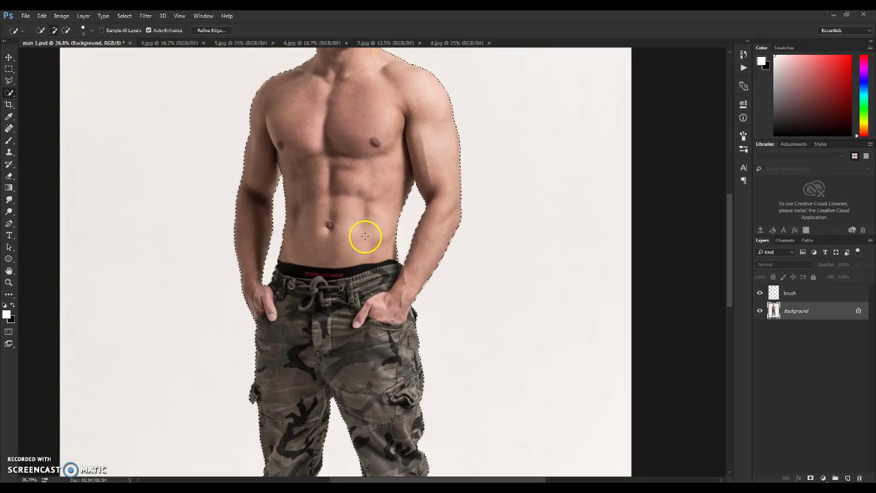
pyautogui.hotkey('ctrl', '0')
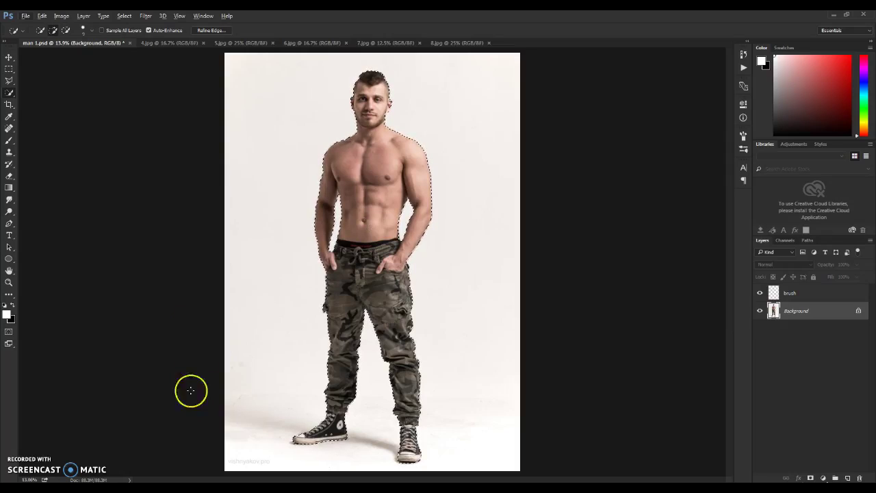
pyautogui.click(24, 320)
pyautogui.hotkey('ctrl', 'BackSpace')
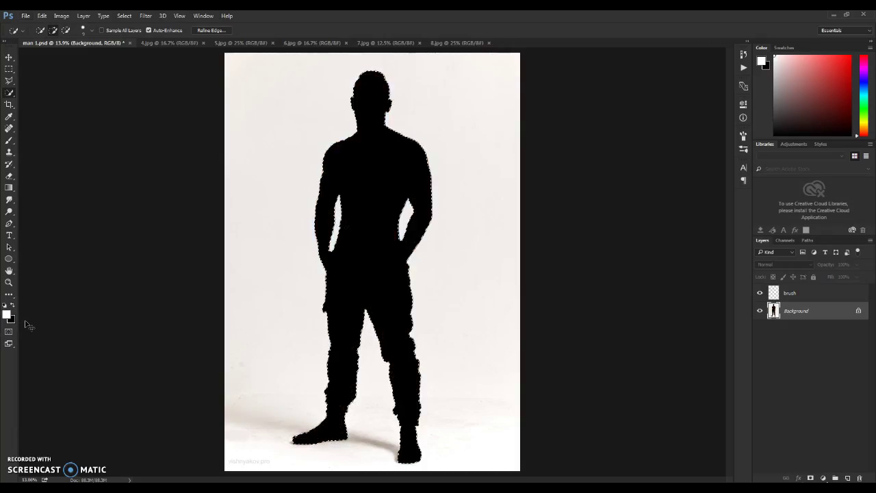
pyautogui.click(24, 320)
pyautogui.click(419, 203)
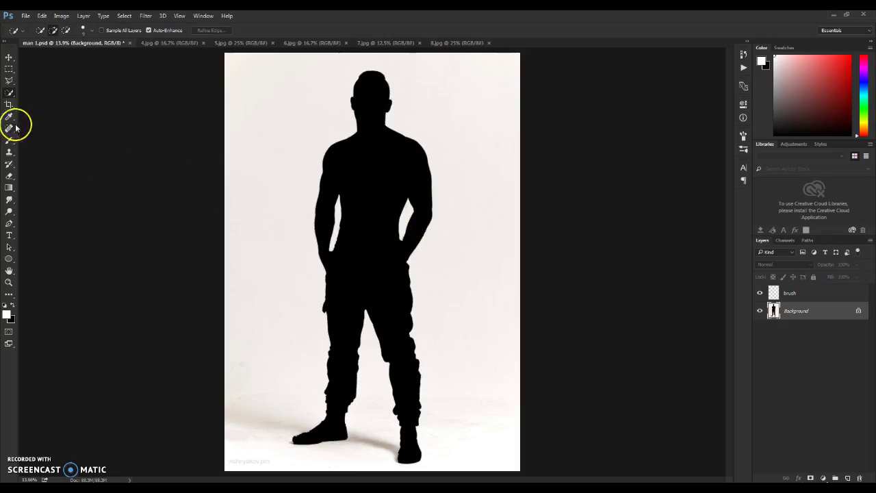
pyautogui.click(10, 57)
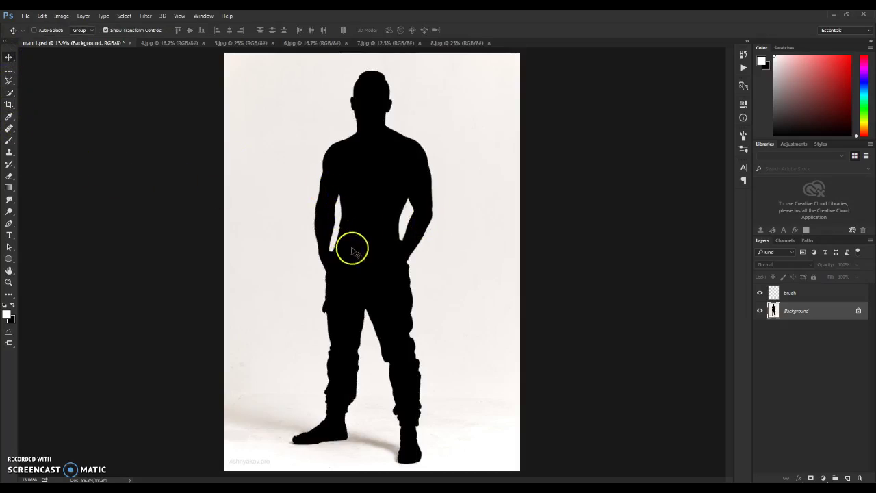
pyautogui.click(705, 263)
pyautogui.moveTo(776, 291)
pyautogui.mouseDown()
pyautogui.moveTo(777, 301)
pyautogui.moveTo(330, 239)
pyautogui.mouseUp()
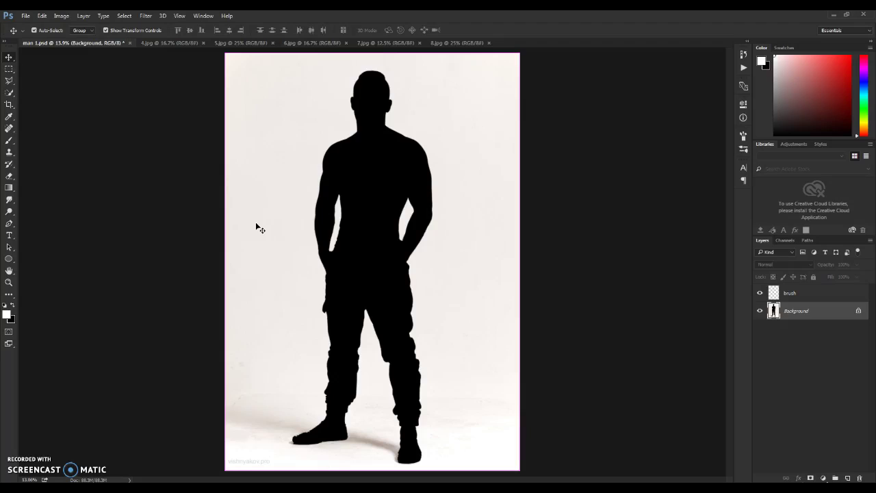
pyautogui.hotkey('ctrl', 'z')
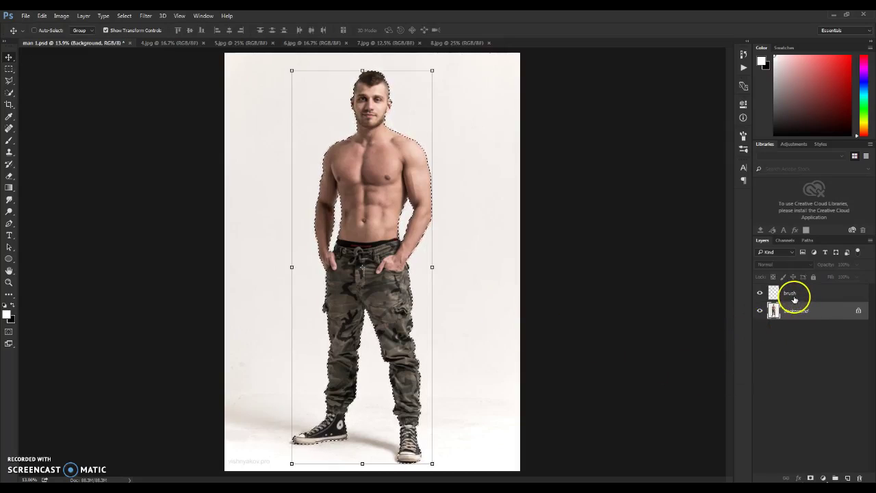
# Step: Fill the man's selected shape with the black background colour on the brush layer and deselect
pyautogui.click(794, 298)
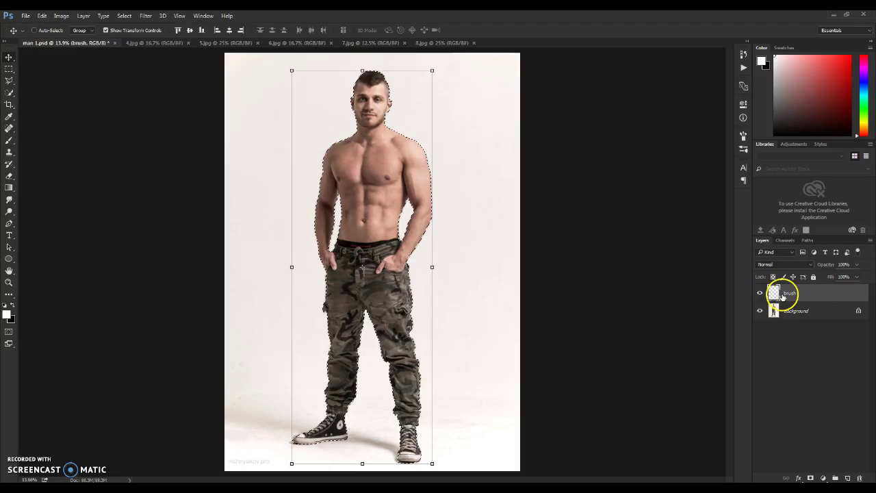
pyautogui.hotkey('ctrl', 'BackSpace')
pyautogui.hotkey('ctrl', 'd')
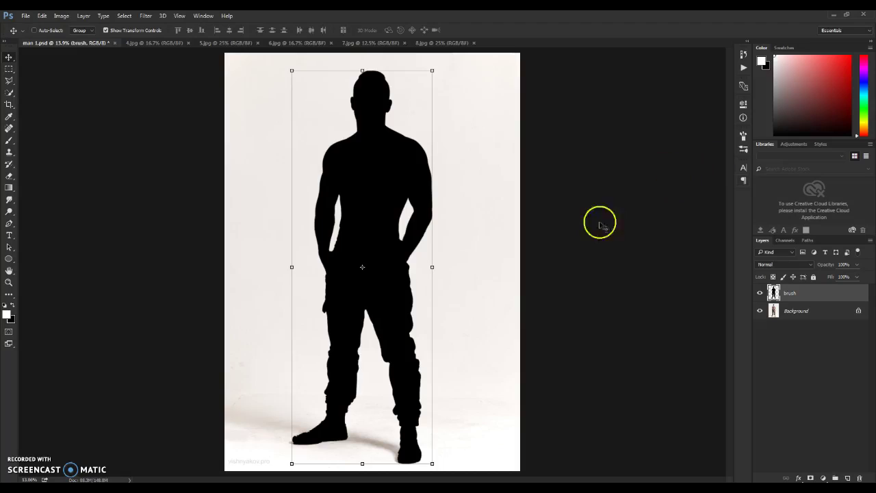
# Step: Run the 80s action from the 80s action set on the photo
pyautogui.click(744, 67)
pyautogui.click(562, 104)
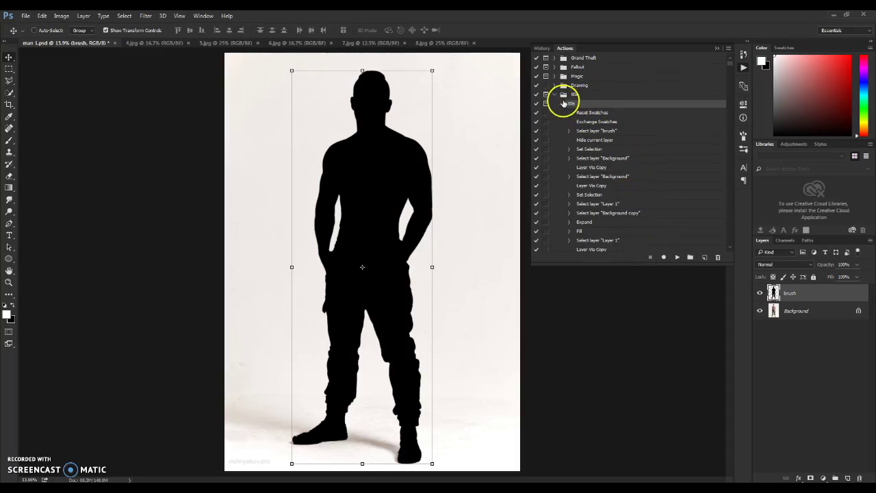
pyautogui.click(556, 93)
pyautogui.click(554, 94)
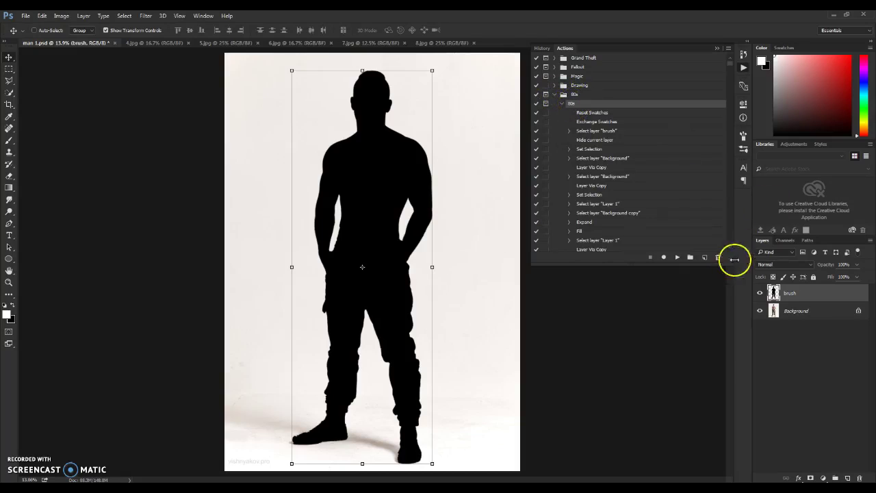
pyautogui.click(677, 257)
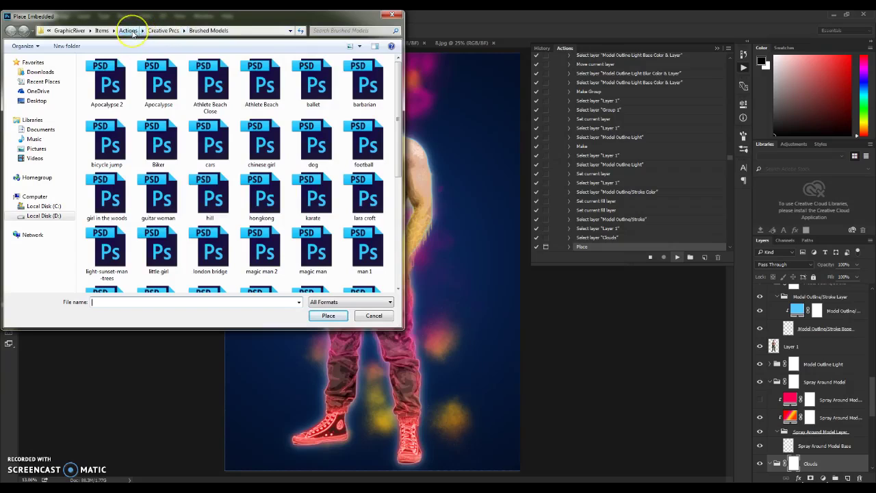
# Step: Place the sun image from the "PNGs to Import for 80s Action" folder inside 80's Photoshop Action
pyautogui.click(129, 31)
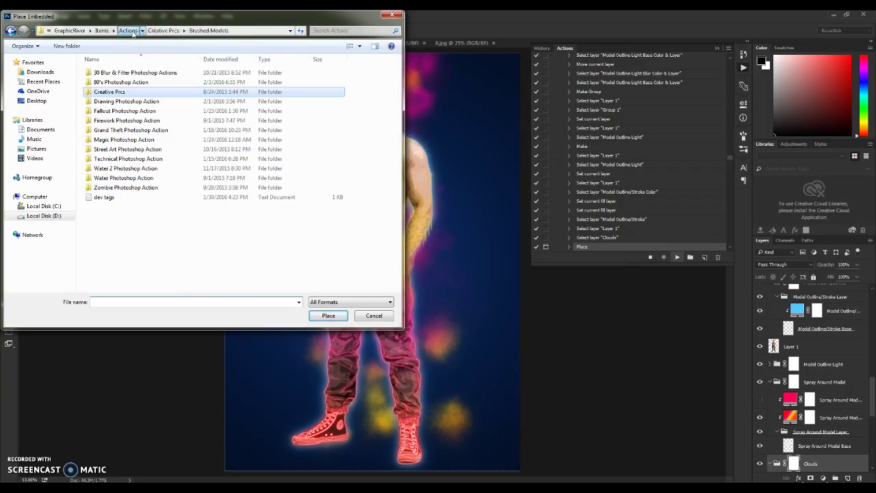
pyautogui.doubleClick(122, 83)
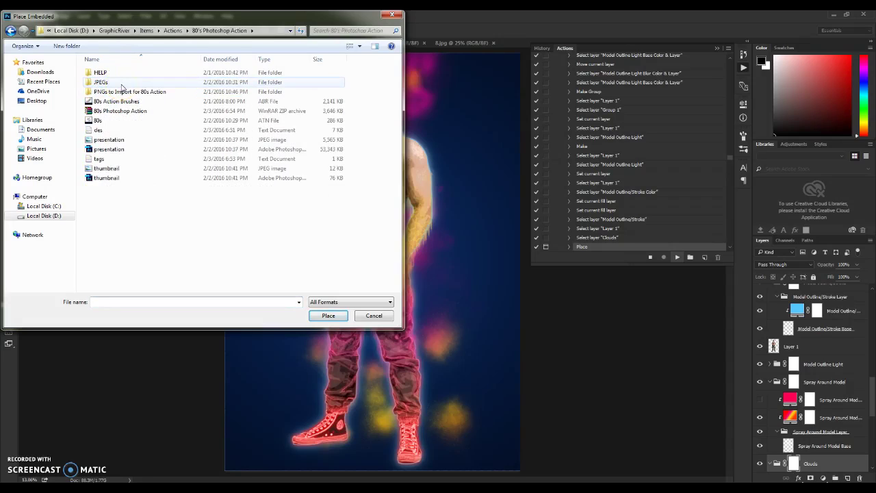
pyautogui.click(109, 93)
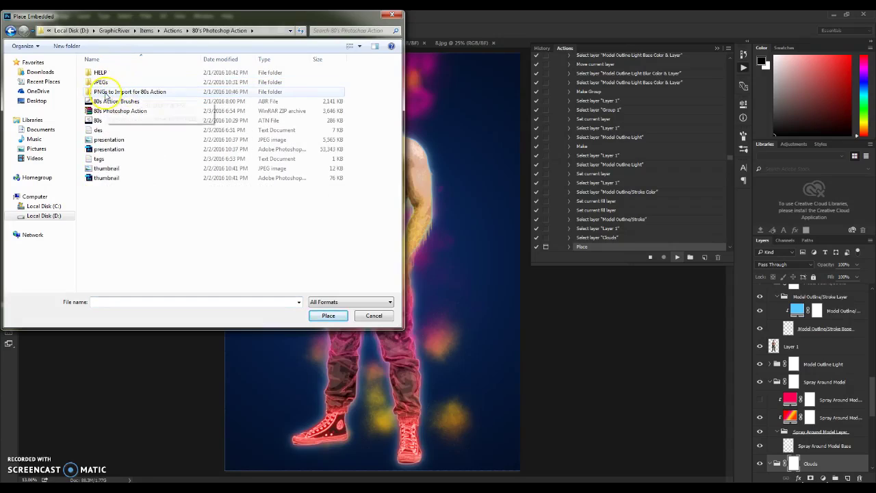
pyautogui.doubleClick(136, 93)
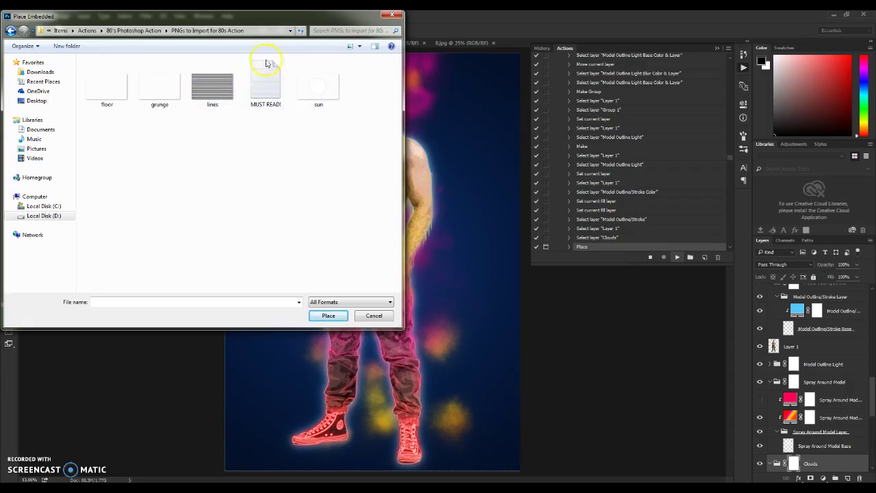
pyautogui.click(317, 106)
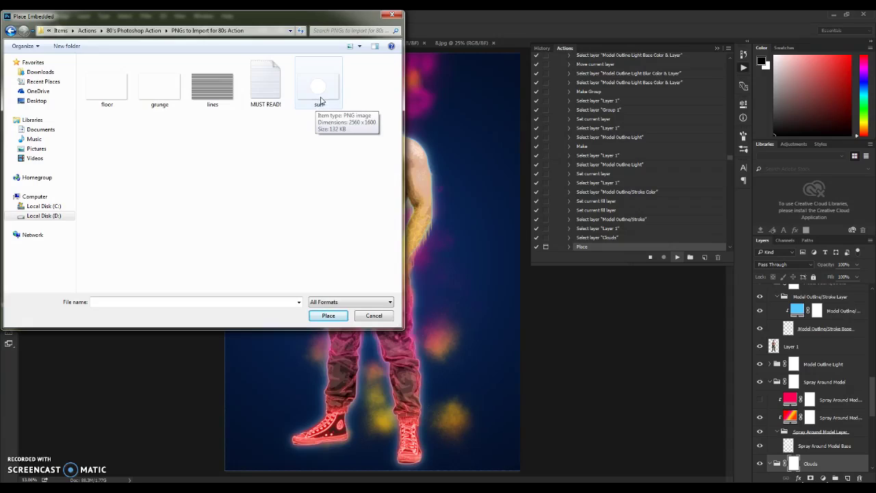
pyautogui.click(317, 97)
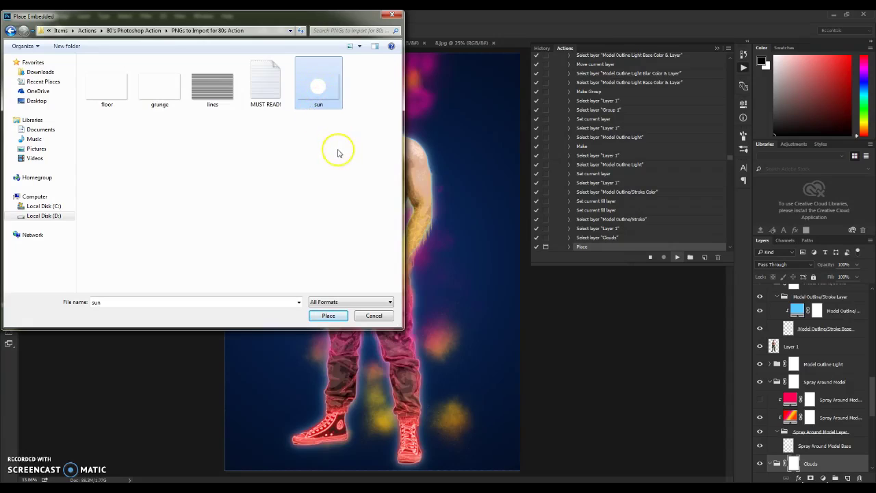
pyautogui.click(329, 316)
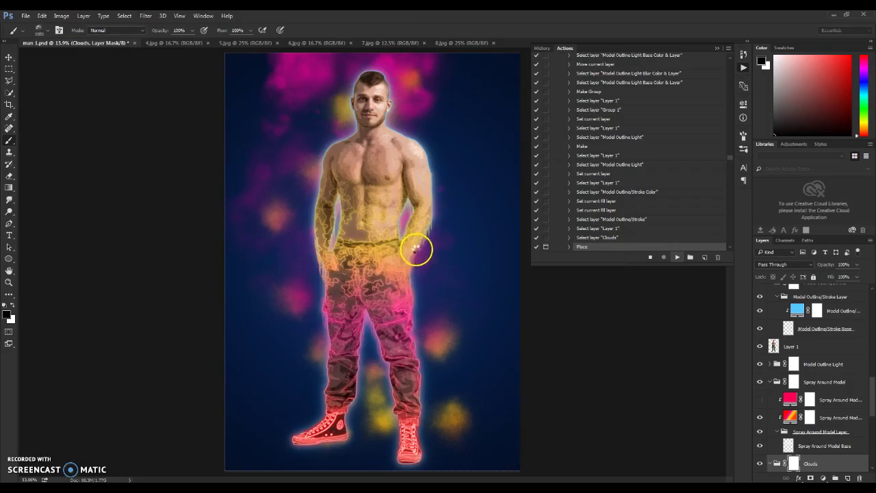
# Step: Scale the sun to about 53%, centre it behind the man's upper body and commit the placement
pyautogui.moveTo(518, 172); pyautogui.dragTo(605, 121)
pyautogui.moveTo(456, 268); pyautogui.dragTo(456, 228)
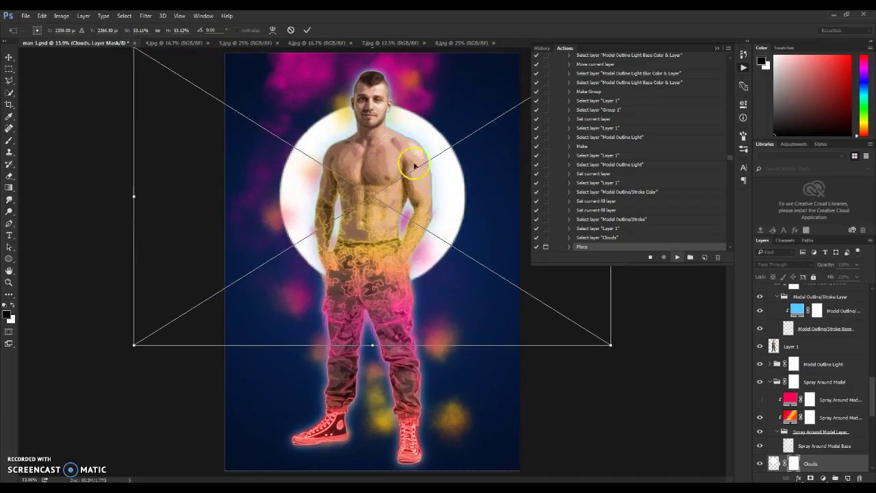
pyautogui.click(308, 31)
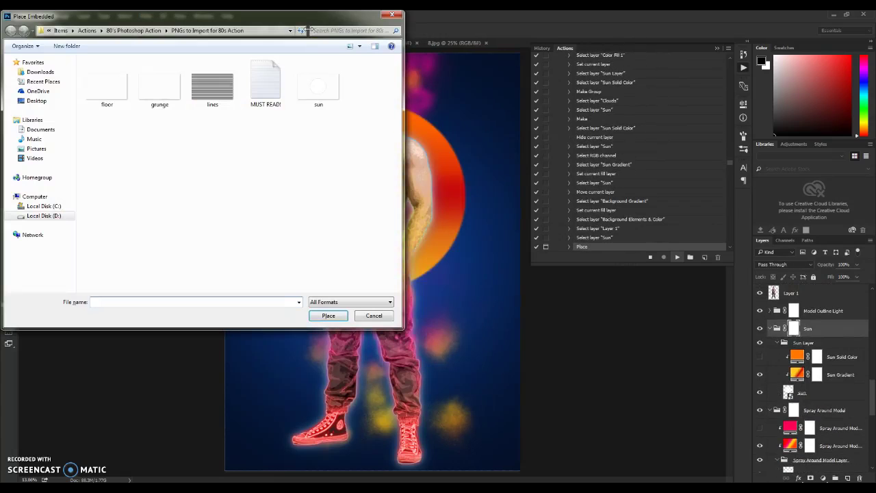
# Step: Place the lines image, scale it to about 64% and position it across the canvas from the upper edge down to the man's shins
pyautogui.click(211, 106)
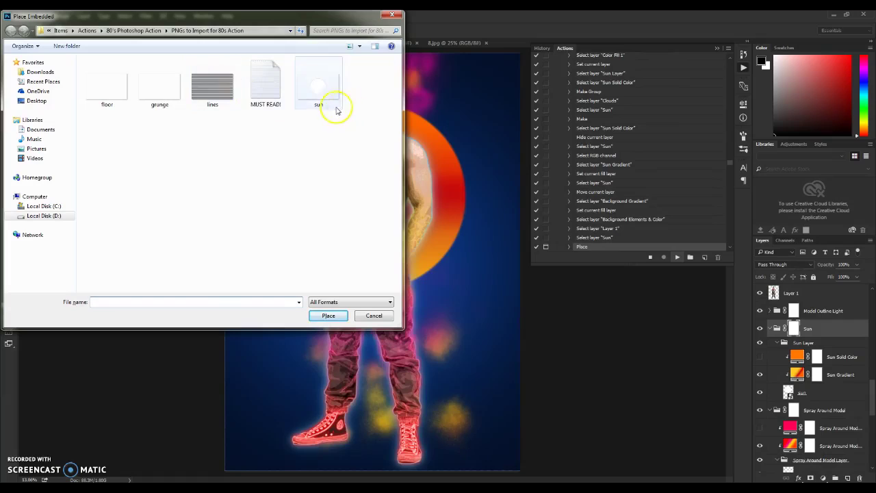
pyautogui.click(223, 100)
pyautogui.click(315, 317)
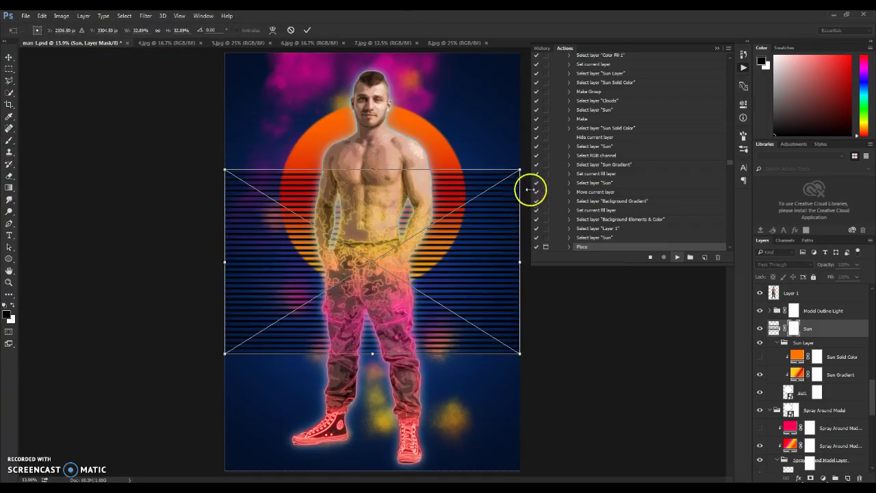
pyautogui.hotkey('ctrl', '-')
pyautogui.moveTo(464, 204); pyautogui.dragTo(525, 145)
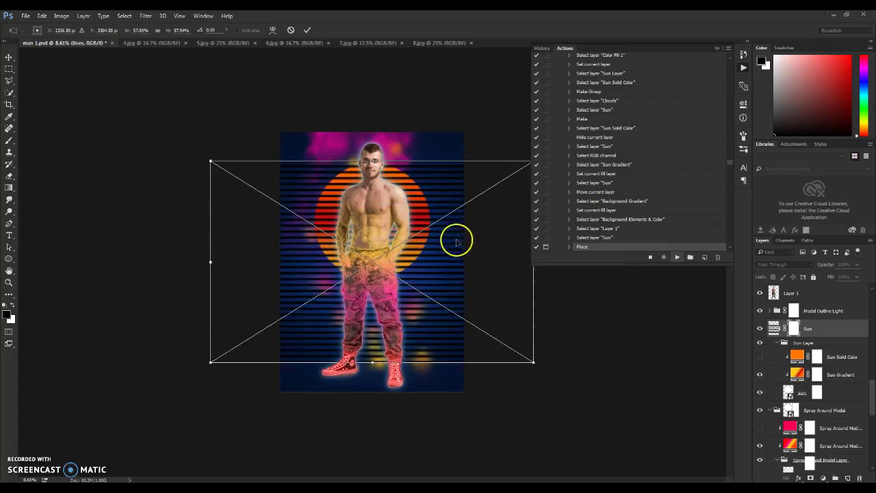
pyautogui.moveTo(456, 239); pyautogui.dragTo(456, 208)
pyautogui.moveTo(212, 126); pyautogui.dragTo(193, 114)
pyautogui.moveTo(466, 219); pyautogui.dragTo(467, 237)
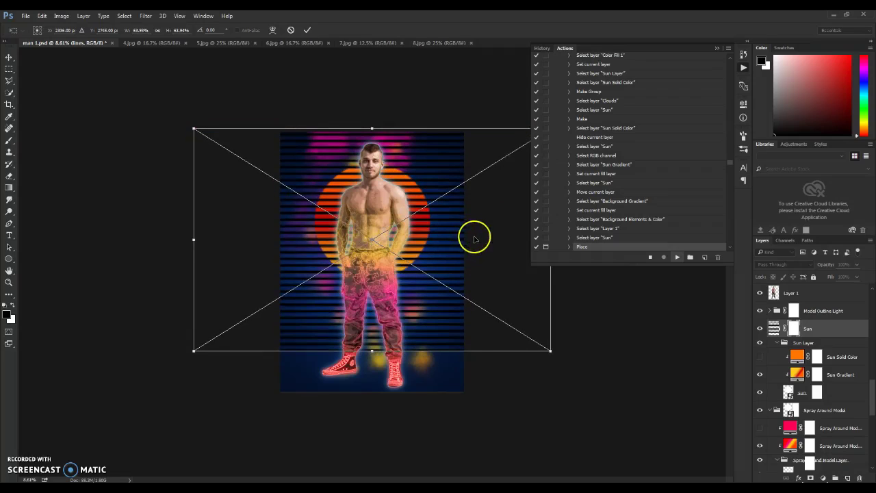
pyautogui.click(308, 31)
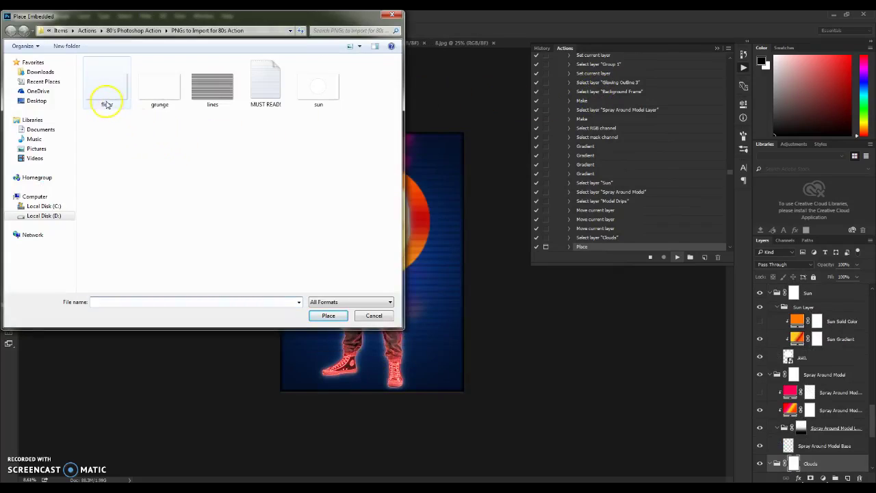
# Step: Place the floor image, scale it to about 46% and position its grid under the man's feet at the canvas's lower edge
pyautogui.click(108, 97)
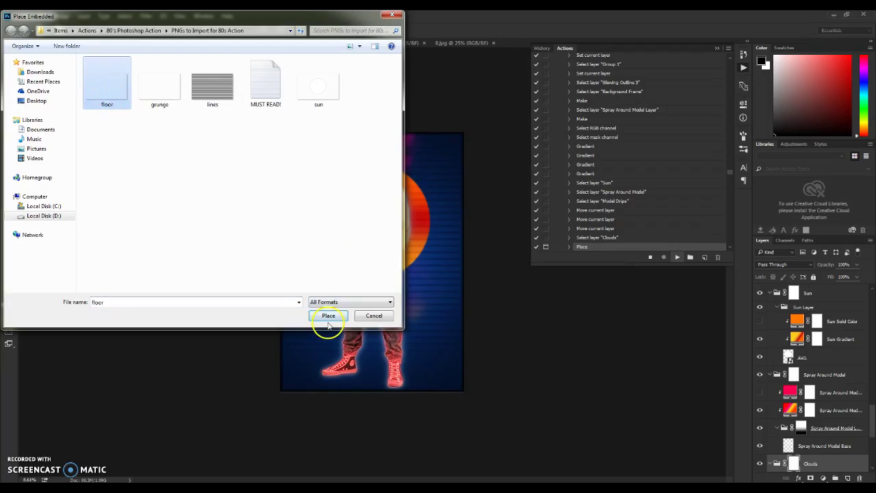
pyautogui.click(328, 319)
pyautogui.moveTo(430, 283); pyautogui.dragTo(433, 386)
pyautogui.moveTo(464, 293); pyautogui.dragTo(501, 272)
pyautogui.moveTo(448, 352); pyautogui.dragTo(444, 322)
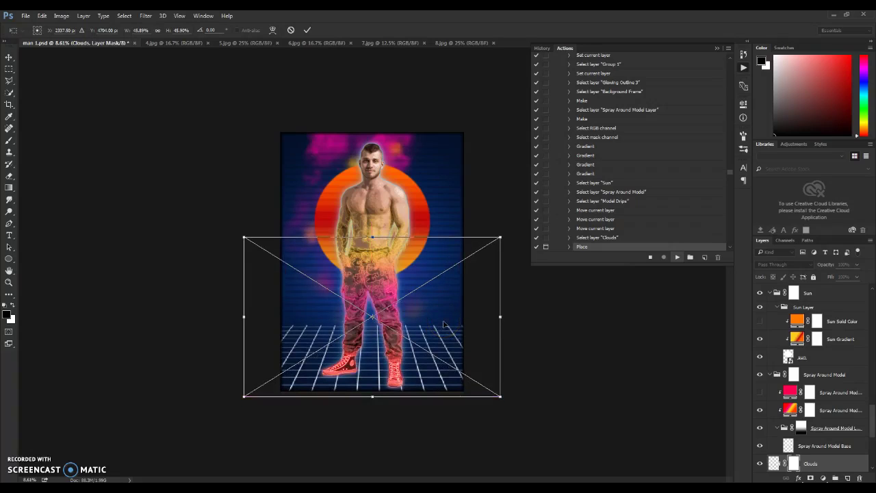
pyautogui.press('Return')
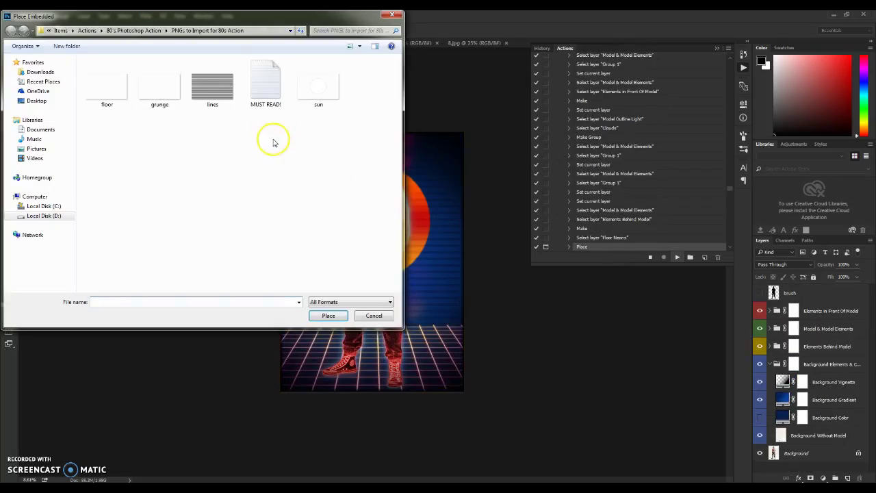
# Step: Place the grunge image, scale it to about 50% and position it behind the man's lower body
pyautogui.click(161, 87)
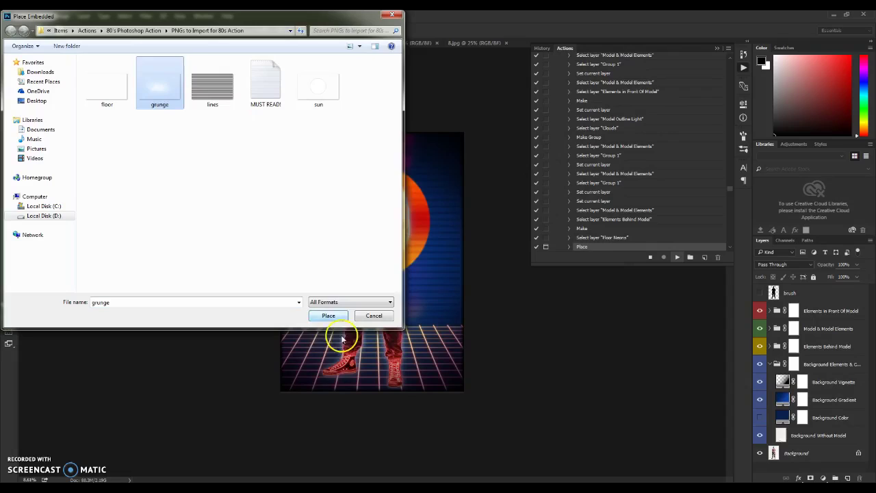
pyautogui.click(328, 315)
pyautogui.moveTo(434, 228); pyautogui.dragTo(508, 190)
pyautogui.moveTo(432, 276); pyautogui.dragTo(438, 293)
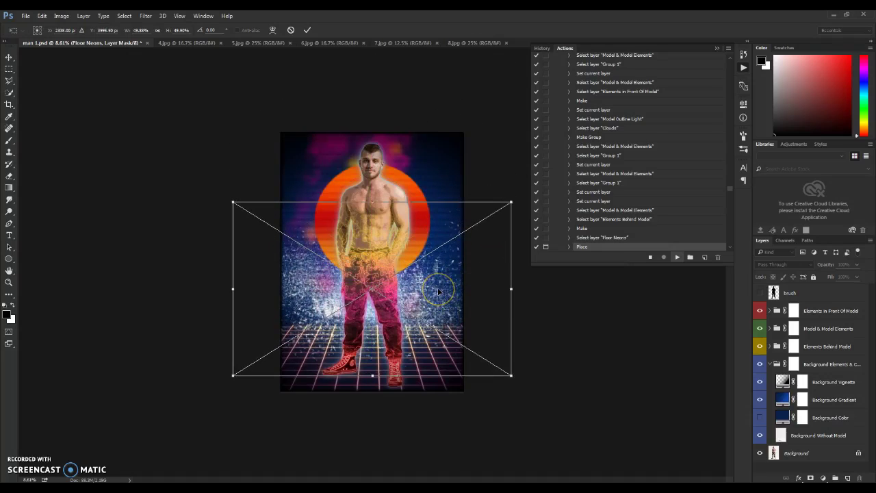
pyautogui.doubleClick(437, 283)
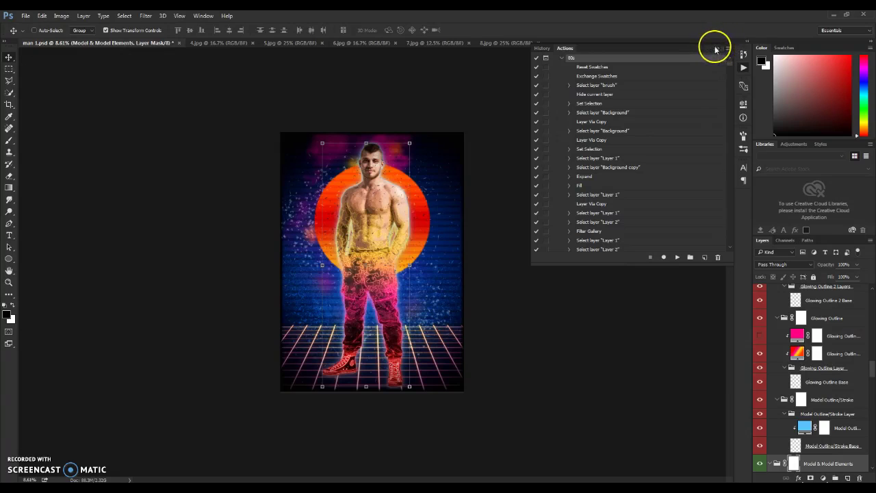
# Step: Hide the action list and collapse all the expanded layer groups, from Color Options down to the background elements group
pyautogui.click(715, 49)
pyautogui.scroll(-2, 855, 427)
pyautogui.scroll(6, 865, 360)
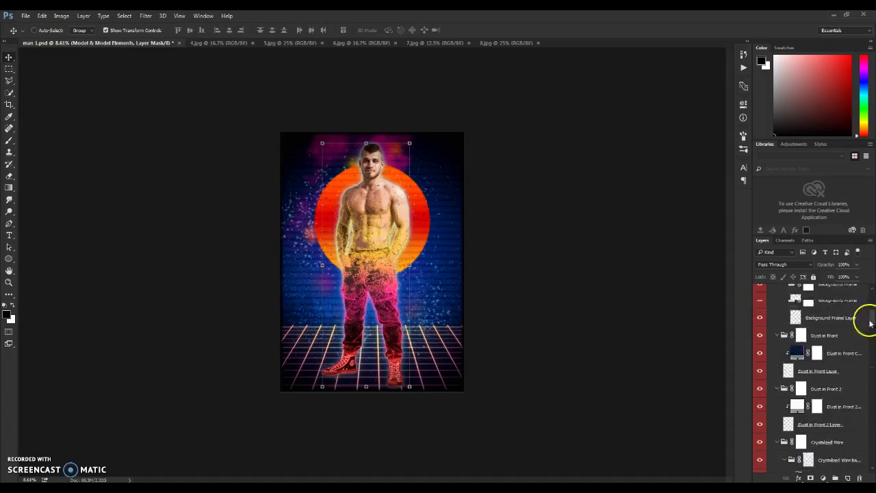
pyautogui.scroll(5, 868, 322)
pyautogui.click(796, 398)
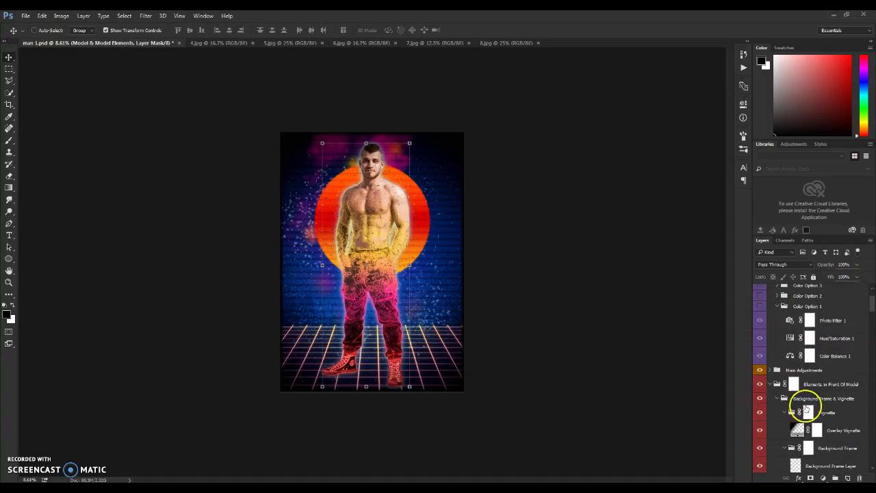
pyautogui.scroll(-1, 864, 327)
pyautogui.moveTo(871, 302)
pyautogui.mouseDown()
pyautogui.moveTo(866, 420)
pyautogui.moveTo(874, 282)
pyautogui.mouseUp()
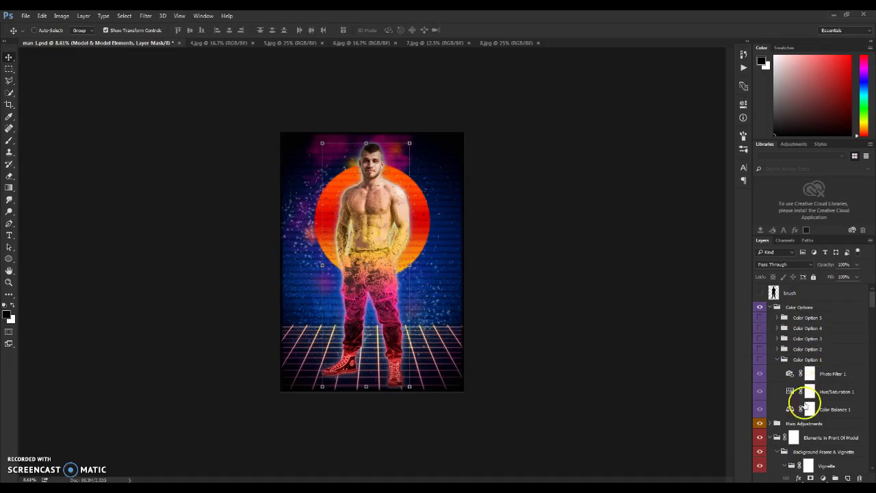
pyautogui.click(771, 307)
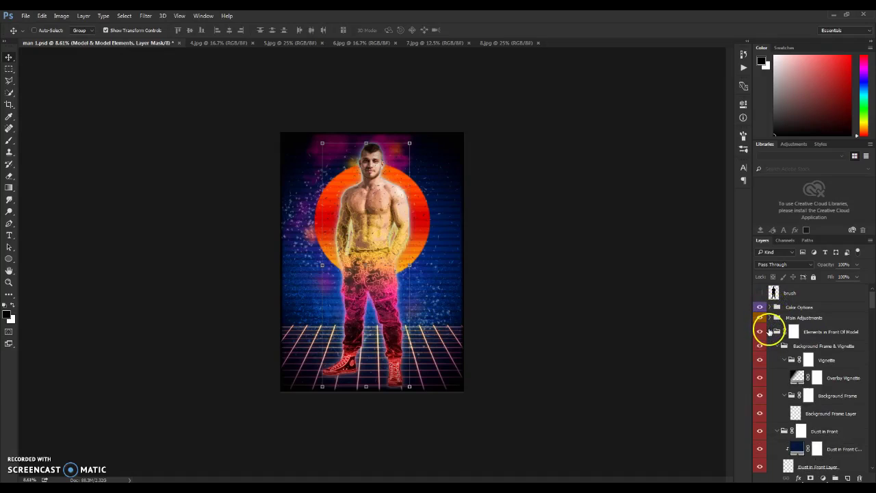
pyautogui.click(770, 331)
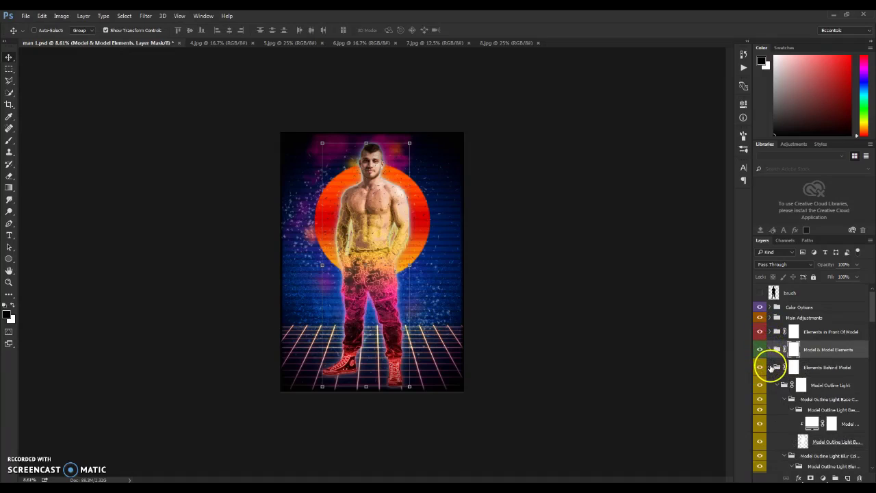
pyautogui.click(770, 367)
pyautogui.click(770, 386)
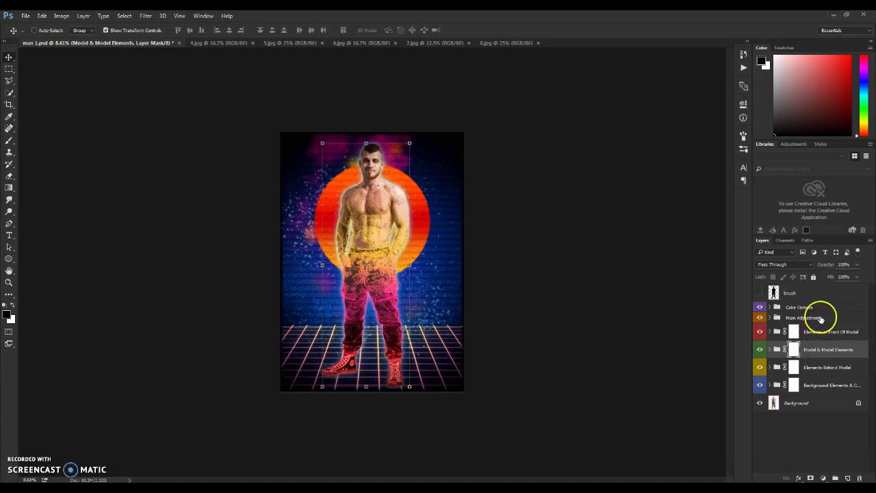
# Step: Preview Color Option 1 to Color Option 5 in the Color Options group one after another, leaving them all hidden
pyautogui.click(787, 307)
pyautogui.click(771, 307)
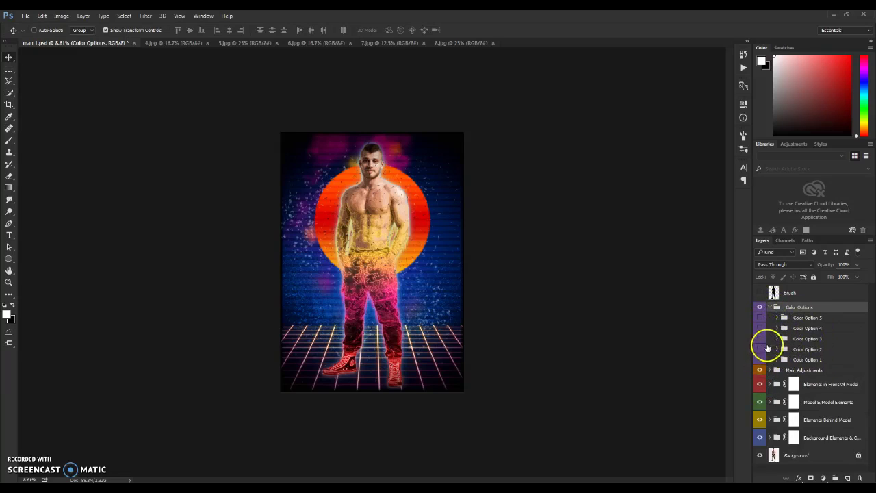
pyautogui.click(760, 359)
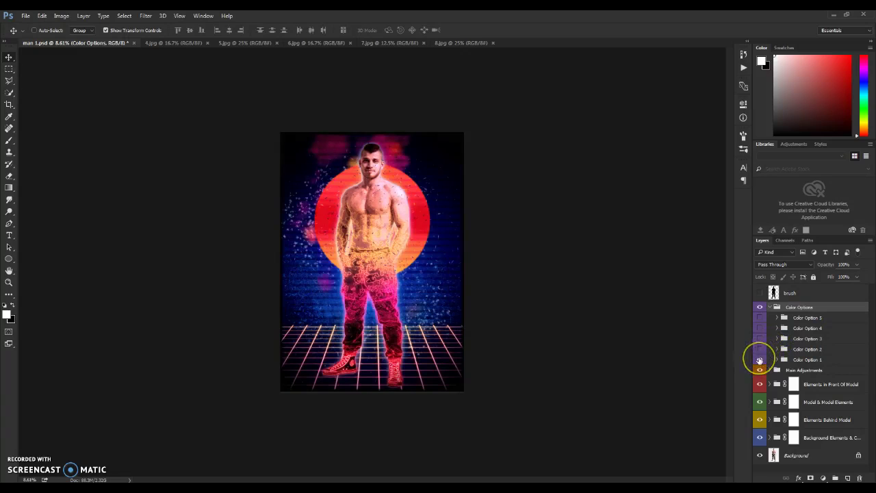
pyautogui.click(760, 360)
pyautogui.click(759, 349)
pyautogui.click(759, 346)
pyautogui.click(761, 338)
pyautogui.click(761, 329)
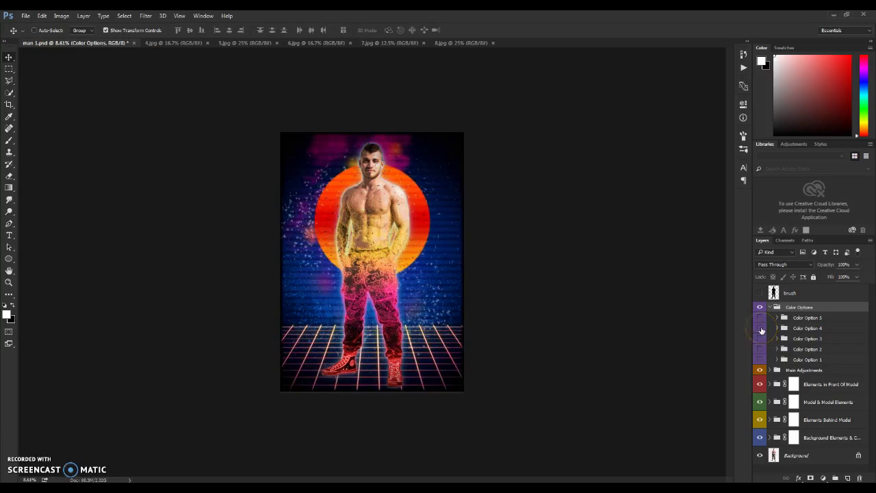
pyautogui.click(762, 319)
pyautogui.click(770, 307)
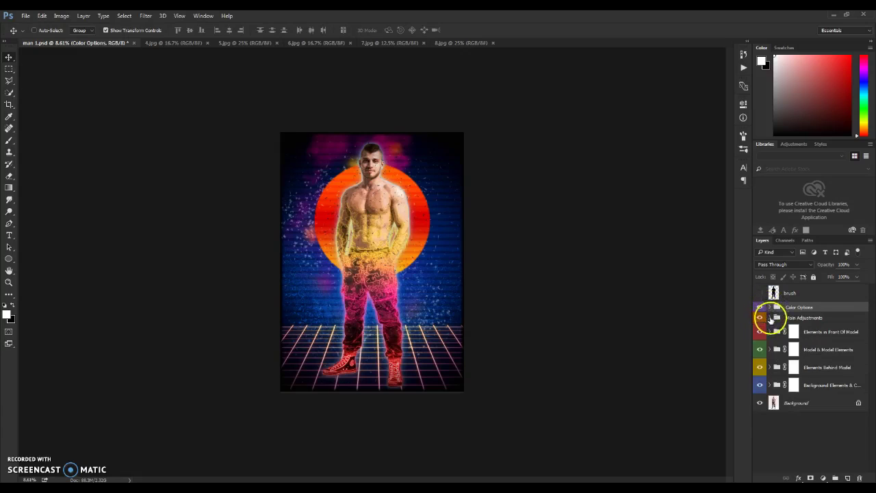
# Step: Compare the image with and without the Main Adjustments group several times, leaving the group visible
pyautogui.click(763, 319)
pyautogui.click(762, 320)
pyautogui.click(763, 320)
pyautogui.click(762, 319)
pyautogui.click(762, 320)
pyautogui.click(763, 320)
pyautogui.click(763, 320)
pyautogui.click(763, 320)
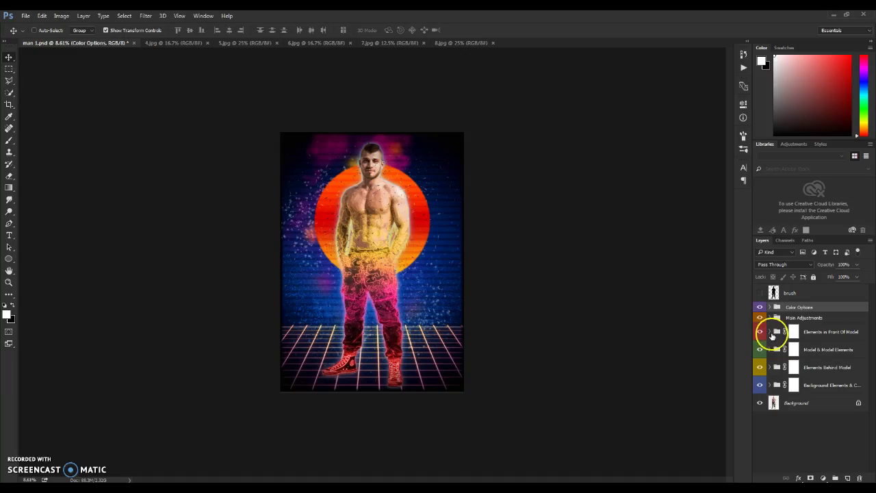
# Step: Compare the image with and without the Elements in Front Of Model group, leaving the group visible
pyautogui.click(759, 333)
pyautogui.click(759, 333)
pyautogui.click(759, 333)
pyautogui.click(759, 333)
pyautogui.click(759, 333)
pyautogui.click(759, 333)
# Step: Expand the Elements in Front Of Model group and compare the image with and without Background Frame & Vignette, leaving it visible
pyautogui.click(769, 331)
pyautogui.scroll(-2, 828, 352)
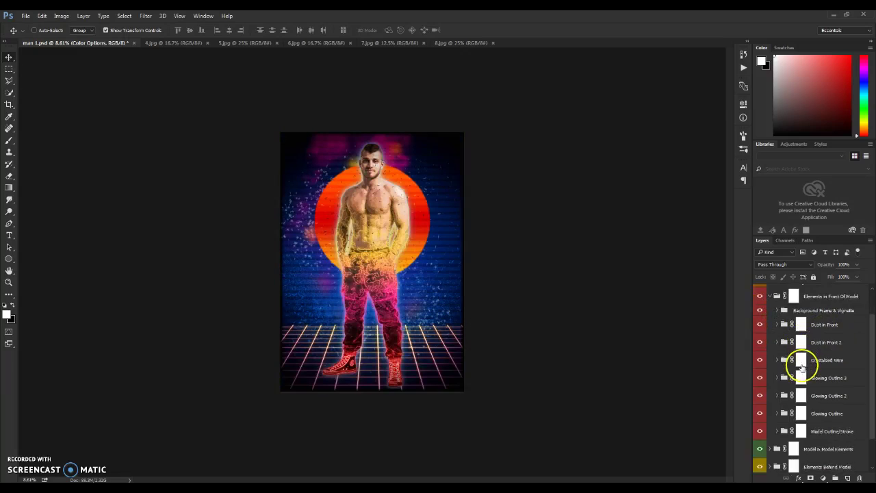
pyautogui.scroll(1, 801, 346)
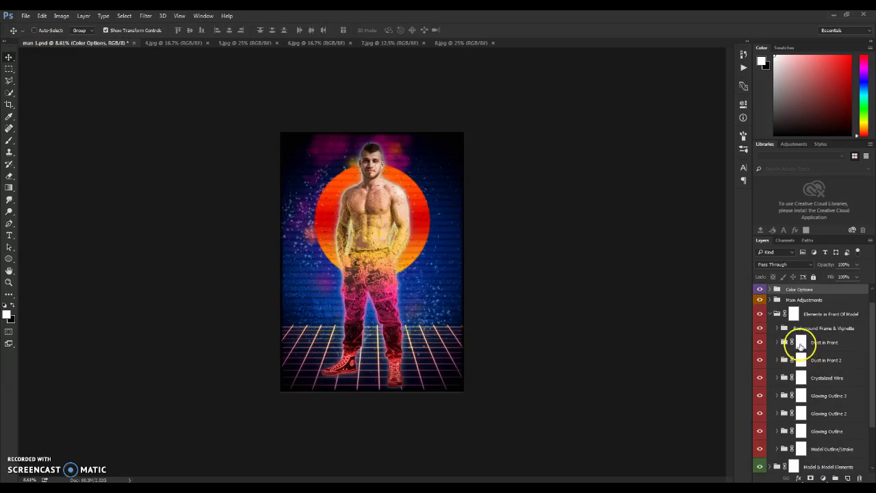
pyautogui.click(760, 330)
pyautogui.click(760, 331)
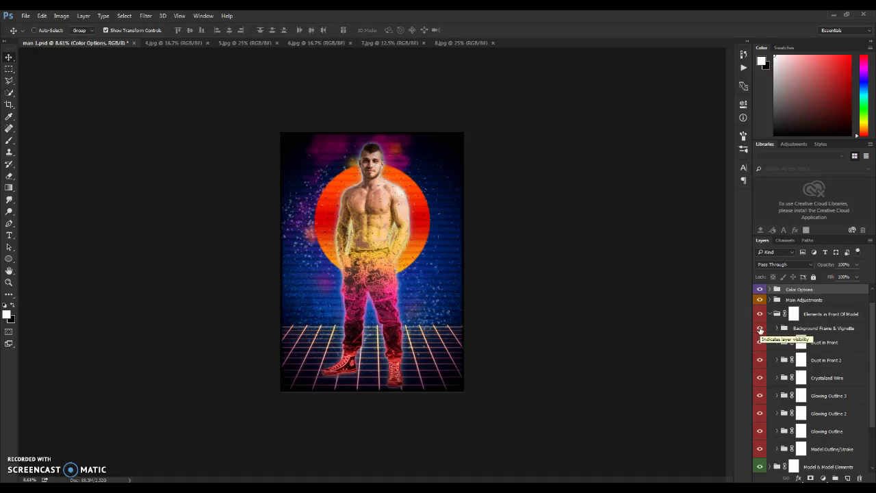
pyautogui.click(760, 331)
pyautogui.click(760, 330)
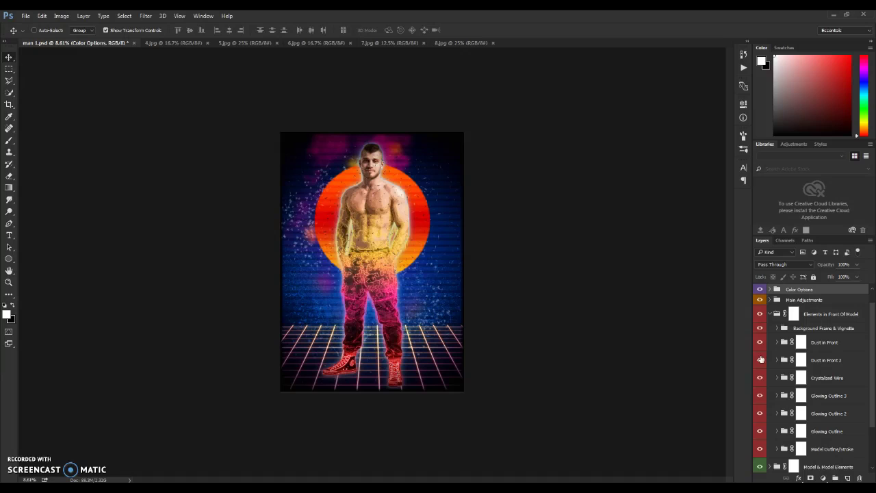
# Step: Preview the effect of the Dust in Front 2 and Crystalized Wire groups, leaving both visible
pyautogui.click(761, 361)
pyautogui.click(759, 378)
pyautogui.click(761, 378)
pyautogui.click(761, 379)
pyautogui.click(761, 379)
pyautogui.click(762, 379)
# Step: Expand Crystalized Wire and paint white with the Brush tool on its subgroup's mask to reveal the wire effect over the man's whole body
pyautogui.click(776, 378)
pyautogui.click(807, 396)
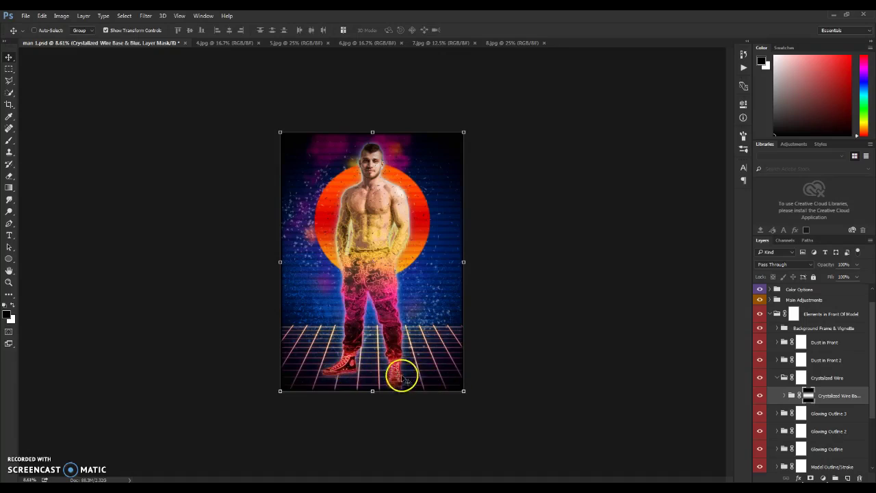
pyautogui.click(7, 140)
pyautogui.click(38, 30)
pyautogui.click(50, 119)
pyautogui.click(346, 22)
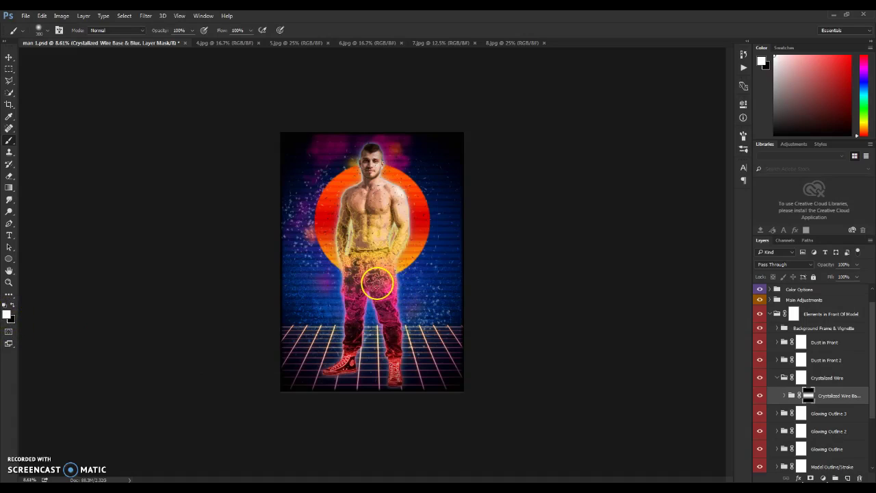
pyautogui.moveTo(377, 283)
pyautogui.mouseDown()
pyautogui.moveTo(394, 382)
pyautogui.moveTo(393, 320)
pyautogui.moveTo(394, 362)
pyautogui.moveTo(360, 315)
pyautogui.moveTo(339, 387)
pyautogui.moveTo(356, 274)
pyautogui.moveTo(369, 282)
pyautogui.moveTo(358, 264)
pyautogui.moveTo(369, 286)
pyautogui.moveTo(360, 260)
pyautogui.moveTo(377, 247)
pyautogui.moveTo(361, 223)
pyautogui.moveTo(377, 216)
pyautogui.moveTo(360, 204)
pyautogui.moveTo(385, 191)
pyautogui.moveTo(365, 182)
pyautogui.moveTo(375, 161)
pyautogui.moveTo(364, 150)
pyautogui.moveTo(382, 167)
pyautogui.moveTo(369, 170)
pyautogui.moveTo(380, 158)
pyautogui.moveTo(343, 168)
pyautogui.moveTo(375, 169)
pyautogui.mouseUp()
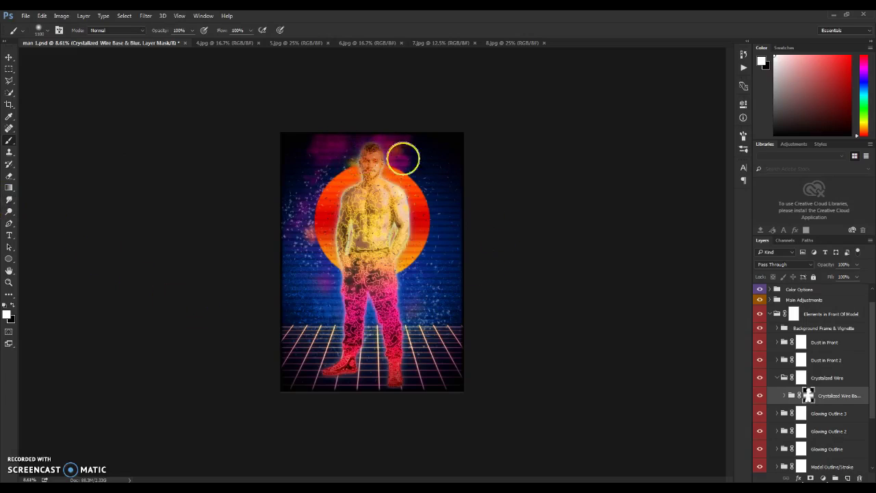
# Step: Paint black on the same mask over the man's head and upper chest to hide the wire effect there, and collapse the Crystalized Wire group
pyautogui.press('x')
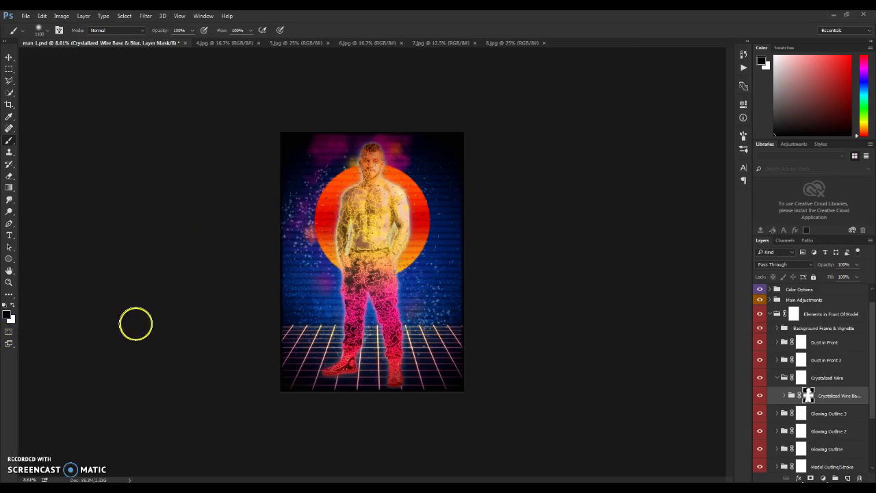
pyautogui.moveTo(371, 200)
pyautogui.mouseDown()
pyautogui.moveTo(379, 147)
pyautogui.moveTo(368, 147)
pyautogui.moveTo(360, 182)
pyautogui.mouseUp()
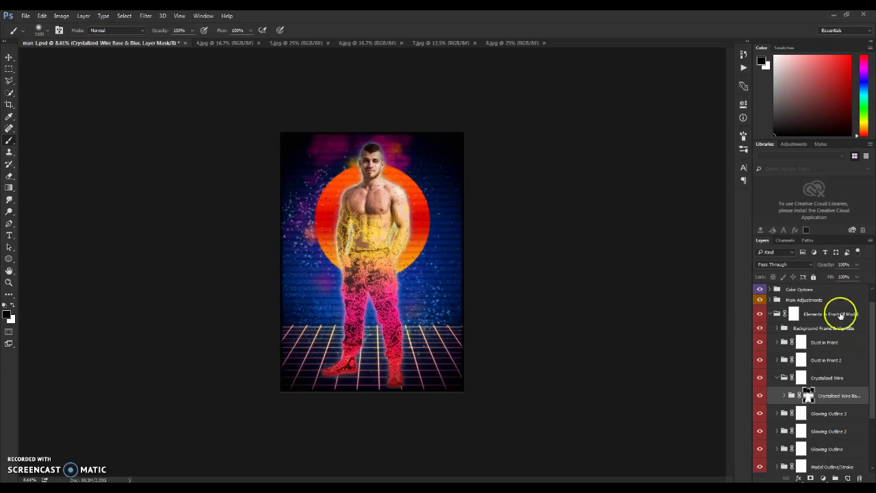
pyautogui.click(780, 377)
pyautogui.press('x')
pyautogui.scroll(-1, 792, 382)
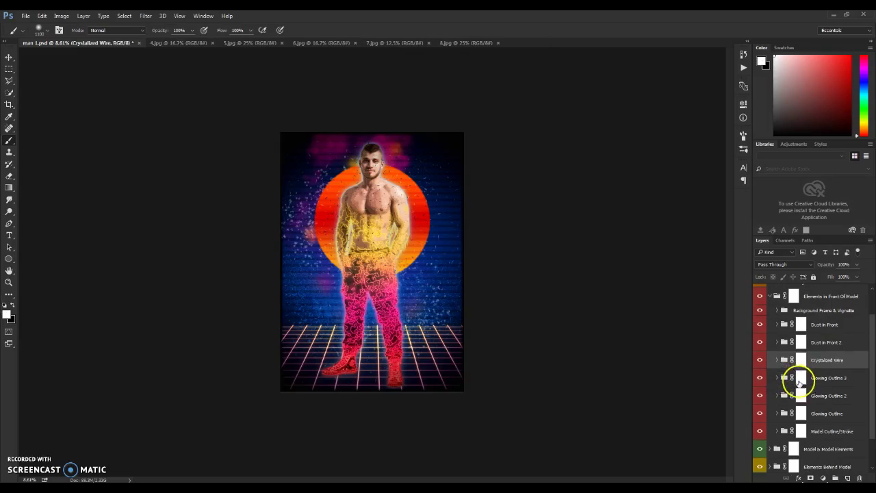
# Step: Preview the effect of the Glowing Outline groups, leaving them visible
pyautogui.click(760, 378)
pyautogui.click(760, 379)
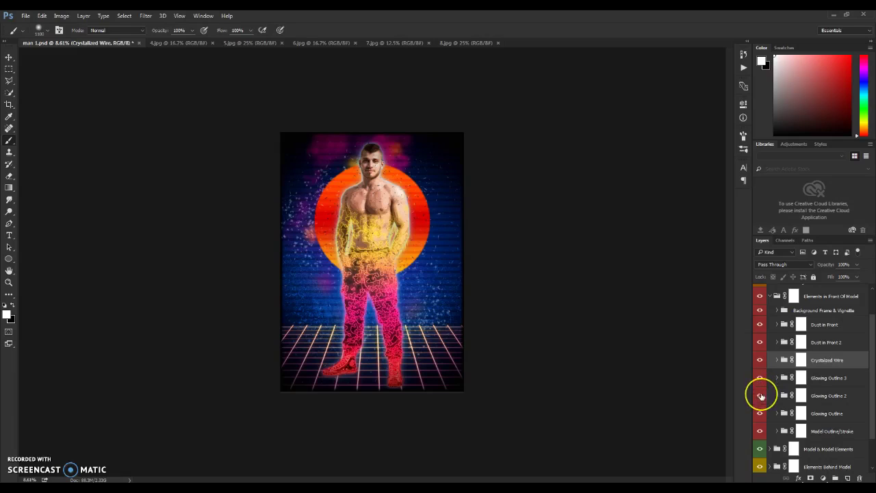
pyautogui.click(762, 415)
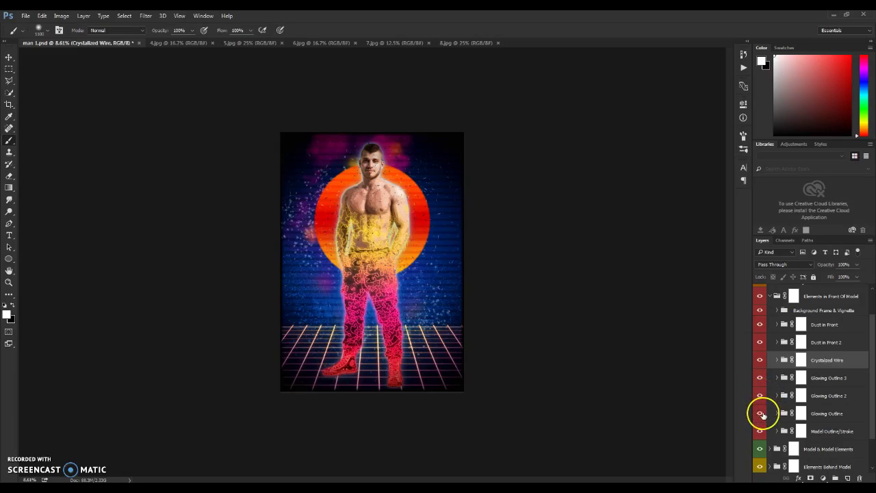
# Step: Paint black on the Glowing Outline 3 group's mask around the man's head to hide that part of the glow
pyautogui.click(801, 378)
pyautogui.press('x')
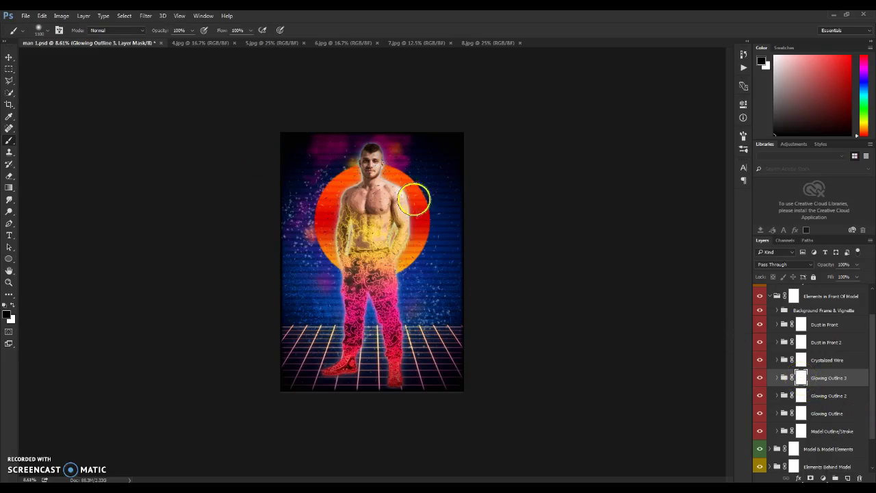
pyautogui.moveTo(376, 172); pyautogui.dragTo(384, 185)
pyautogui.click(802, 400)
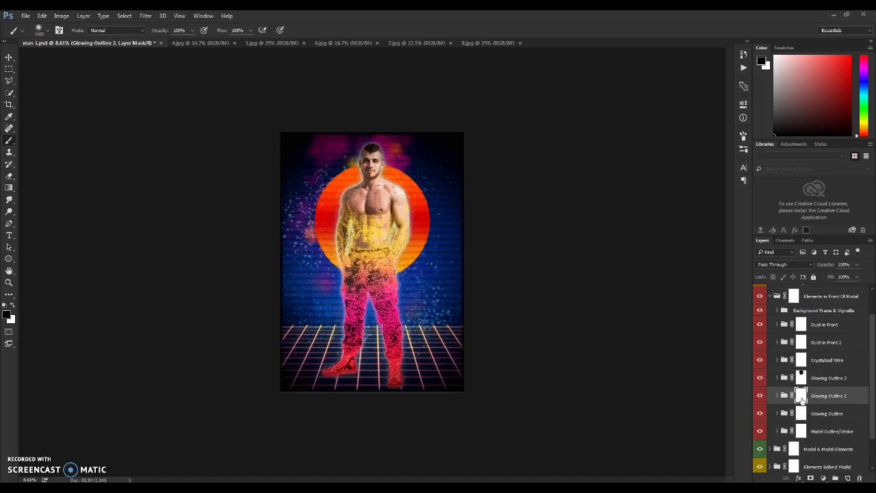
pyautogui.click(803, 375)
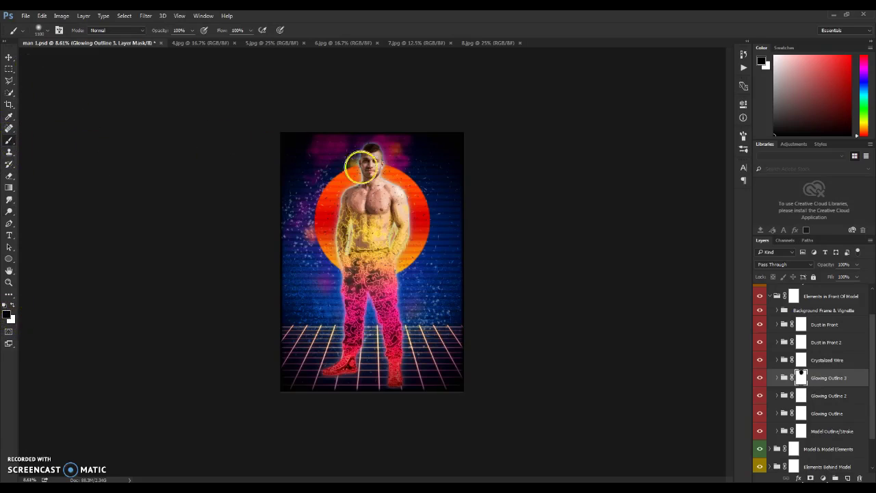
# Step: Select the Glowing Outline 2 mask, make Model Outline/Stroke visible again and collapse the Elements in Front Of Model group
pyautogui.click(801, 397)
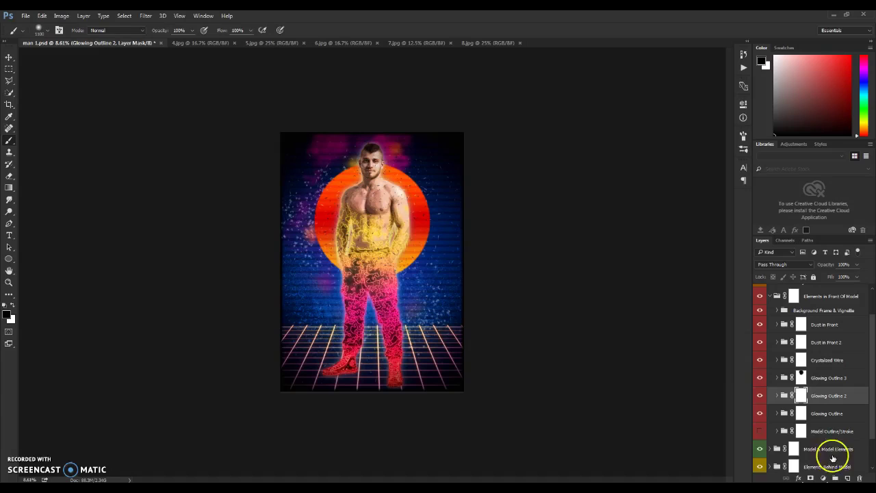
pyautogui.click(760, 431)
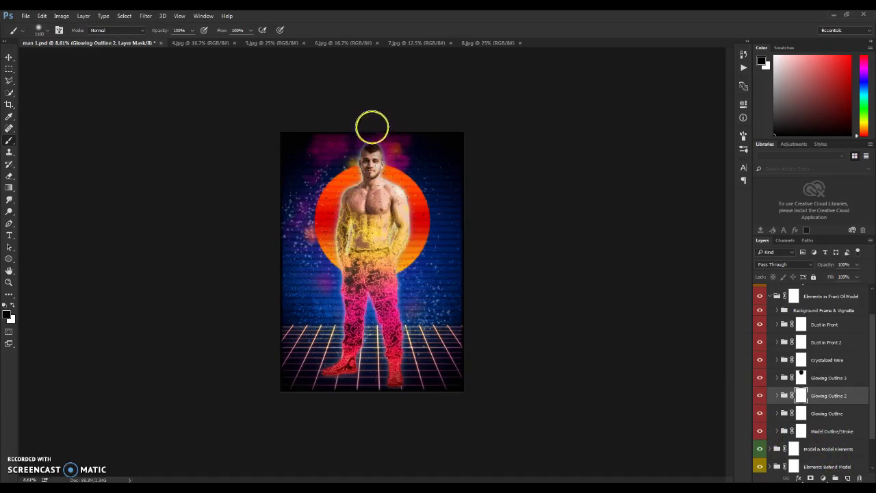
pyautogui.scroll(1, 830, 373)
pyautogui.click(777, 332)
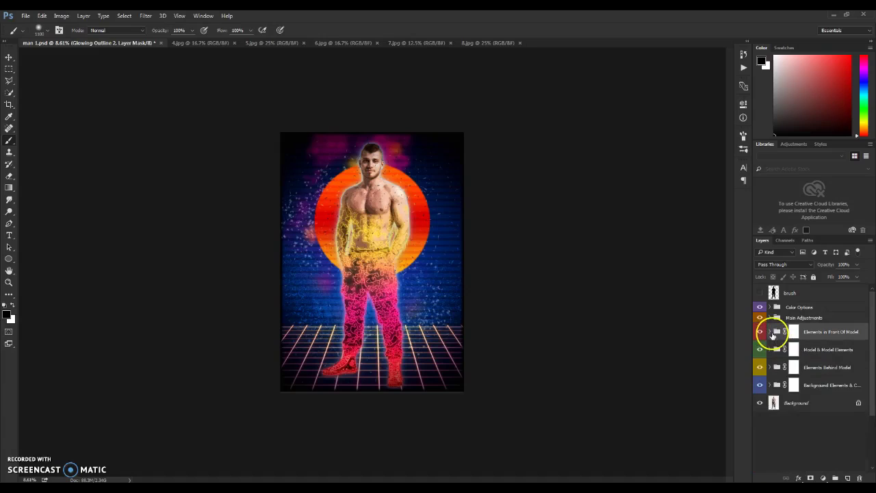
# Step: Expand Model & Model Elements, preview the Model and Model Bottom Shadow layers hidden and visible, and collapse the group
pyautogui.click(770, 349)
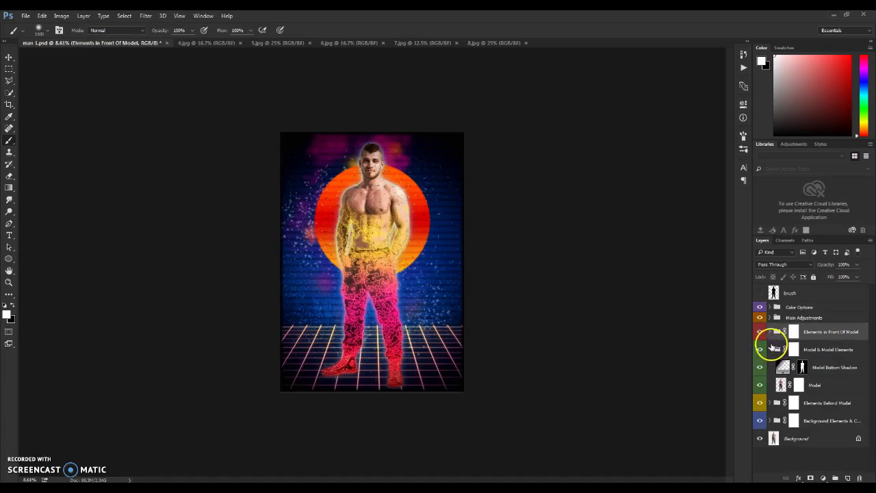
pyautogui.click(759, 386)
pyautogui.click(760, 386)
pyautogui.click(760, 367)
pyautogui.click(760, 367)
pyautogui.click(761, 369)
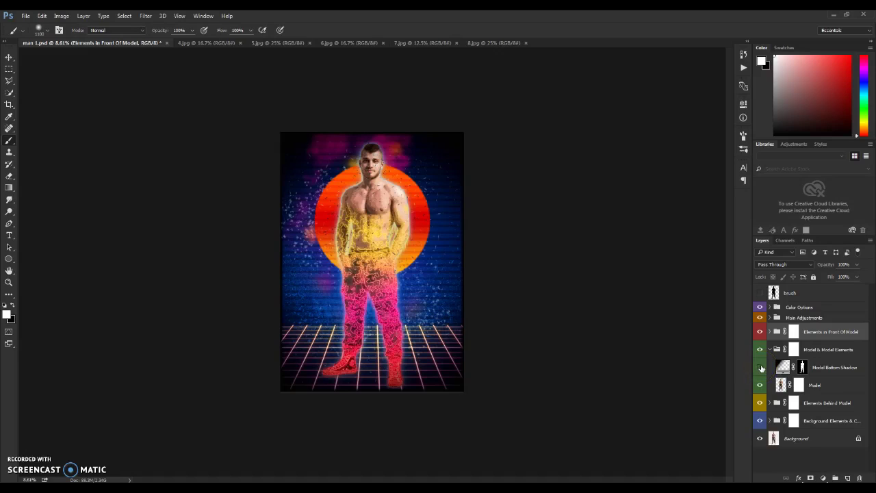
pyautogui.click(761, 369)
pyautogui.click(761, 368)
pyautogui.click(761, 368)
pyautogui.click(770, 349)
# Step: Compare the image with and without the Elements Behind Model group and expand the group to show its subgroups
pyautogui.click(770, 368)
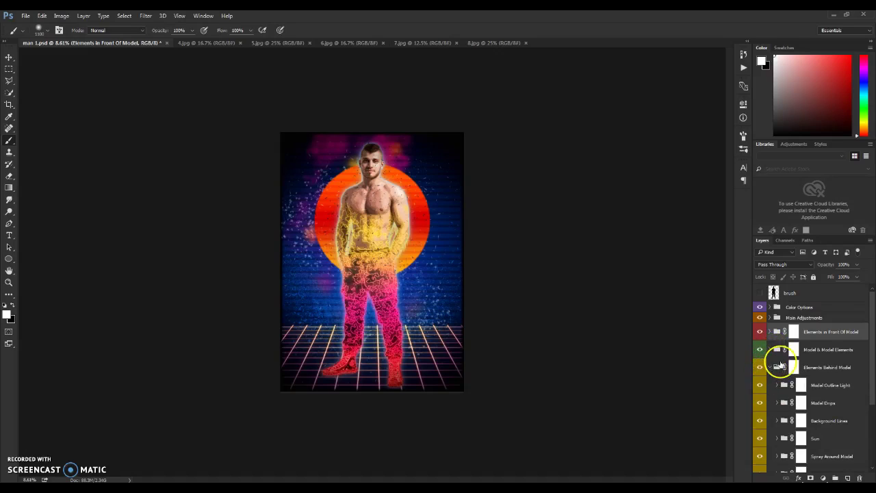
pyautogui.scroll(-2, 781, 365)
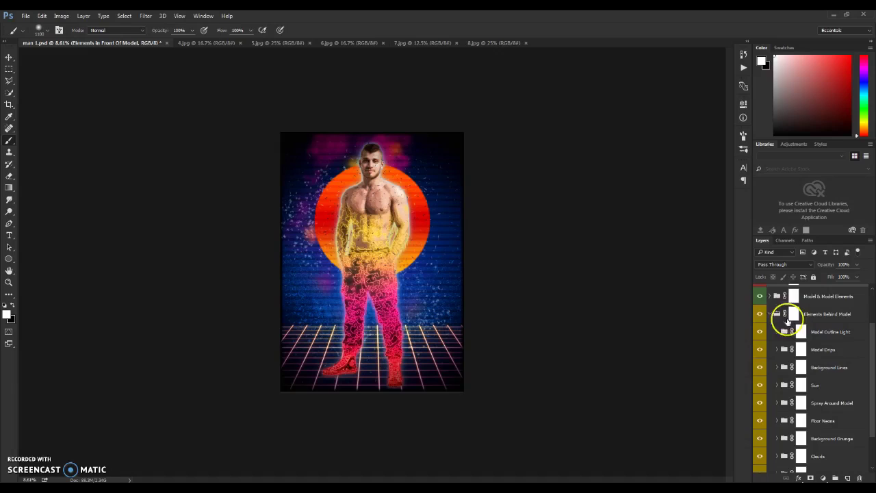
pyautogui.click(769, 331)
pyautogui.click(759, 367)
pyautogui.click(760, 368)
pyautogui.click(770, 367)
pyautogui.scroll(-2, 837, 367)
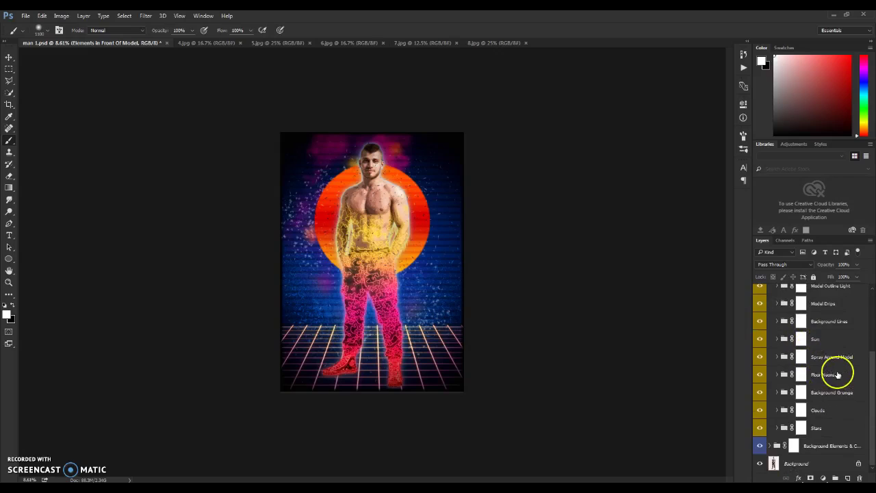
# Step: Preview the Stars, Clouds, Background Grunge and Floor Neons groups hidden and visible, leaving all of them visible
pyautogui.click(760, 428)
pyautogui.click(759, 428)
pyautogui.click(760, 411)
pyautogui.click(760, 410)
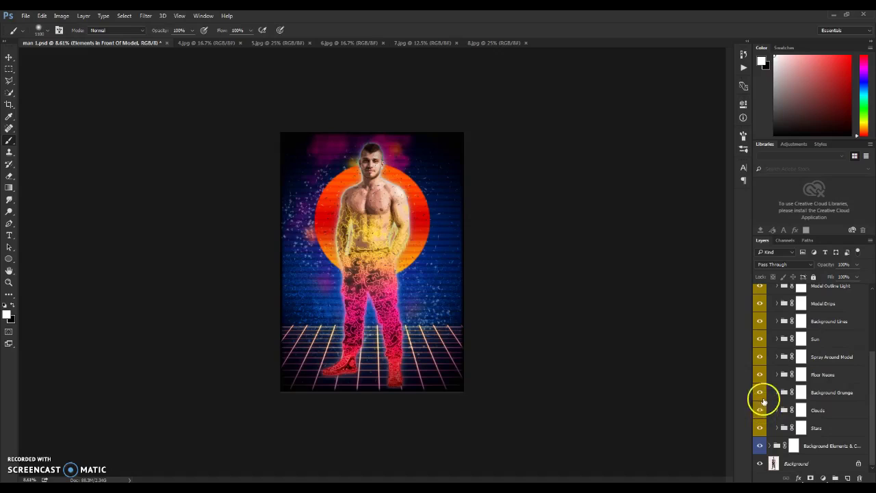
pyautogui.click(762, 393)
pyautogui.click(763, 393)
pyautogui.click(760, 375)
pyautogui.click(760, 374)
# Step: Change the Floor Blur Gradient fill inside Floor Neons to the pink-to-cyan preset, confirm the fill and collapse the Floor Neons group
pyautogui.click(777, 375)
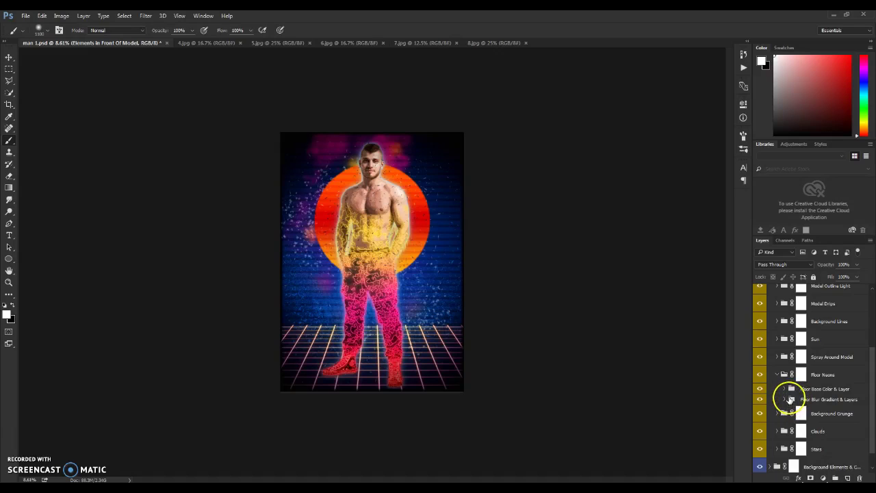
pyautogui.click(785, 399)
pyautogui.click(804, 411)
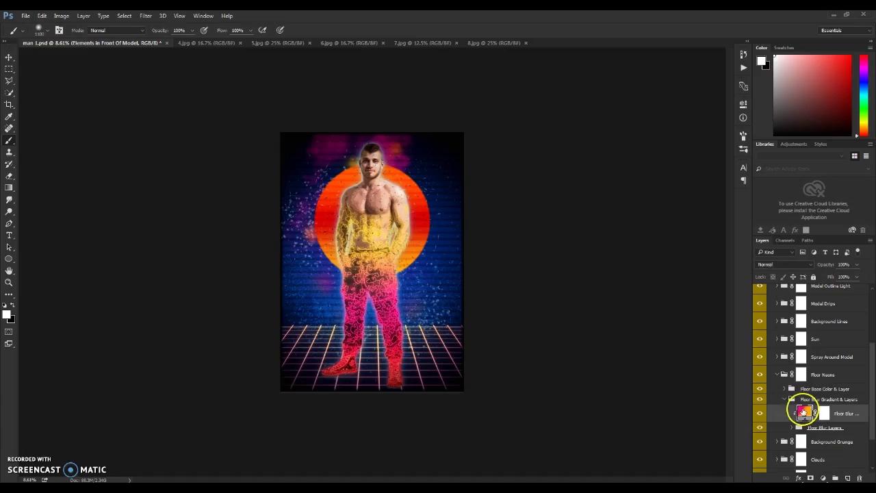
pyautogui.doubleClick(804, 412)
pyautogui.click(583, 181)
pyautogui.scroll(-2, 624, 164)
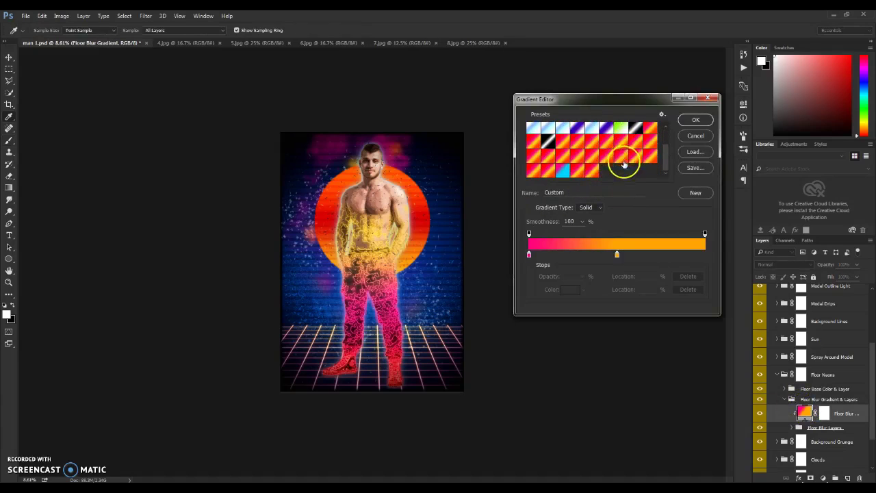
pyautogui.click(563, 170)
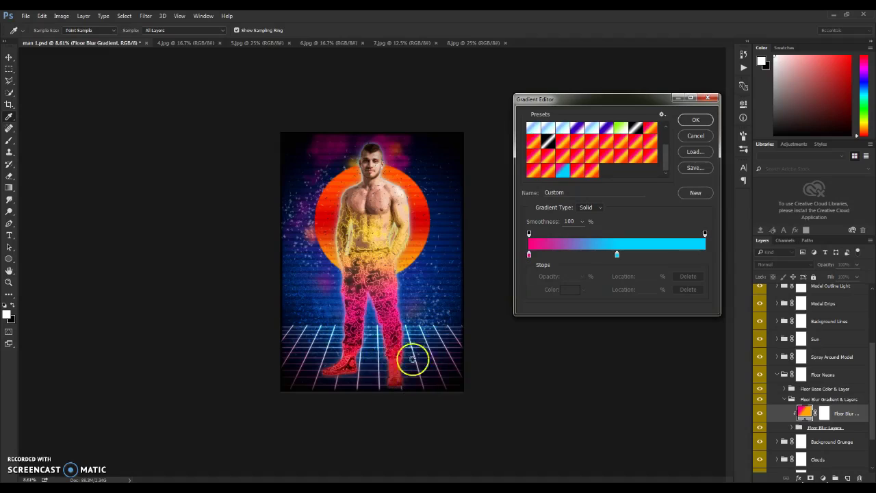
pyautogui.click(695, 119)
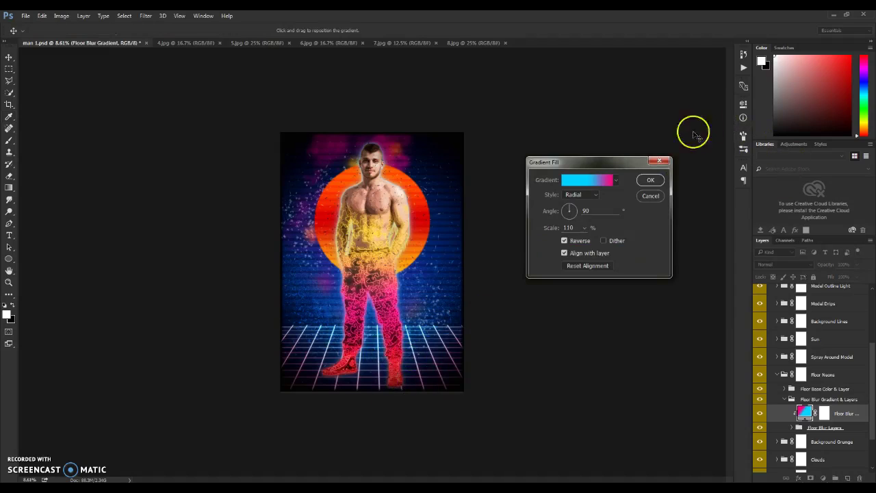
pyautogui.click(602, 181)
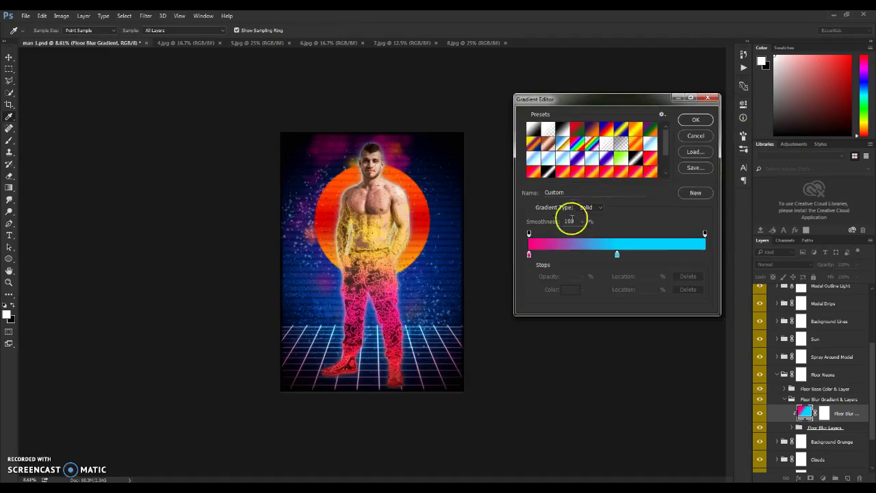
pyautogui.click(697, 138)
pyautogui.click(651, 180)
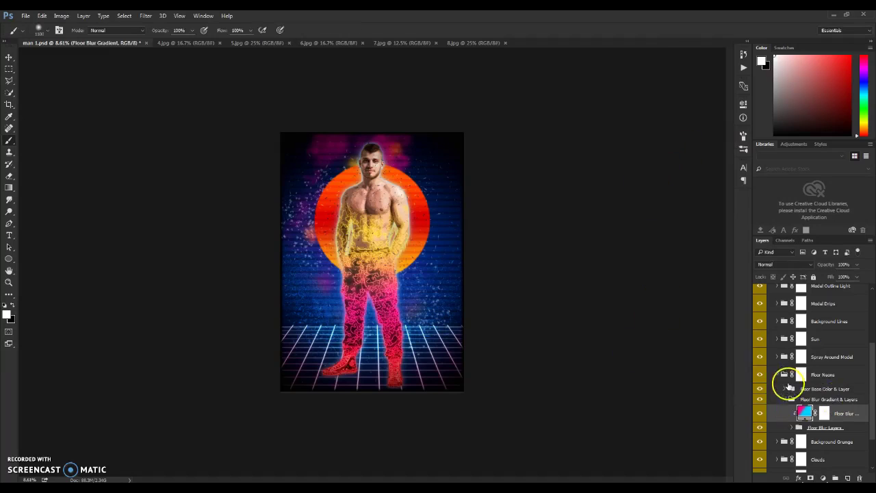
pyautogui.click(779, 375)
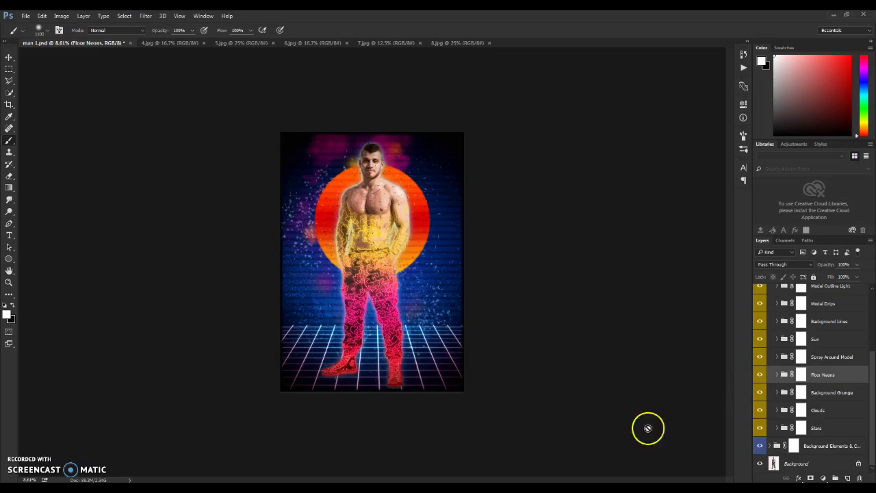
# Step: Compare the image with and without the Spray Around Model group, leaving it visible
pyautogui.click(760, 358)
pyautogui.click(760, 358)
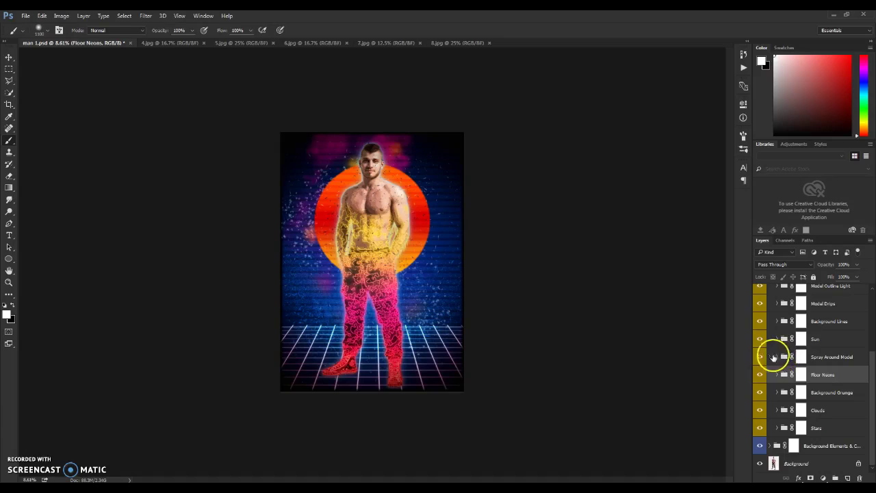
pyautogui.scroll(2, 792, 358)
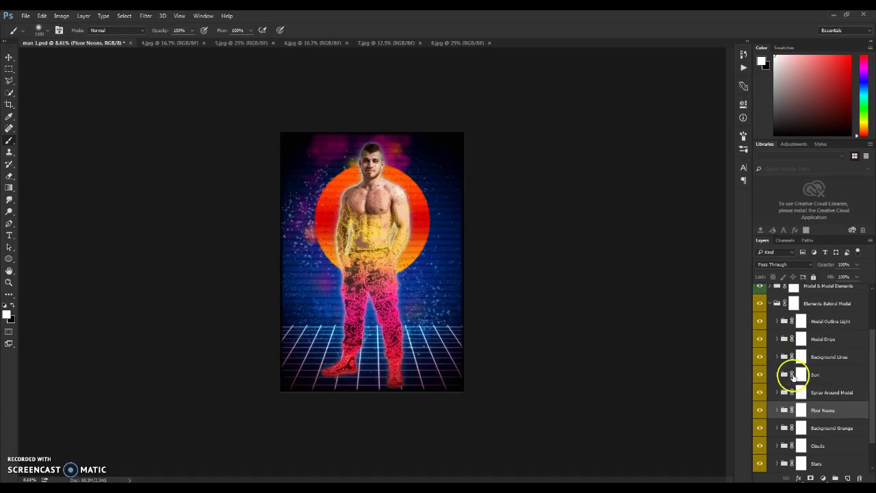
# Step: Expand the Sun group and its Sun Layer subgroup to examine the solid color and gradient fills, and collapse the Sun group
pyautogui.click(777, 374)
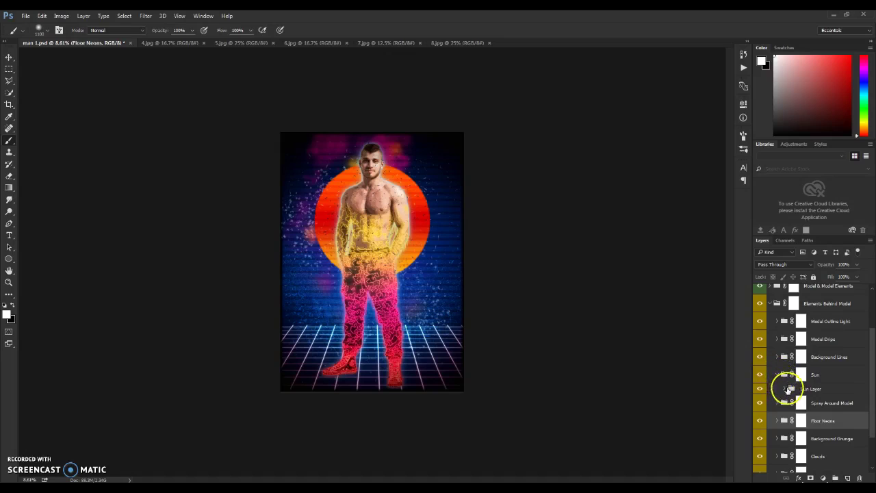
pyautogui.click(789, 389)
pyautogui.click(785, 388)
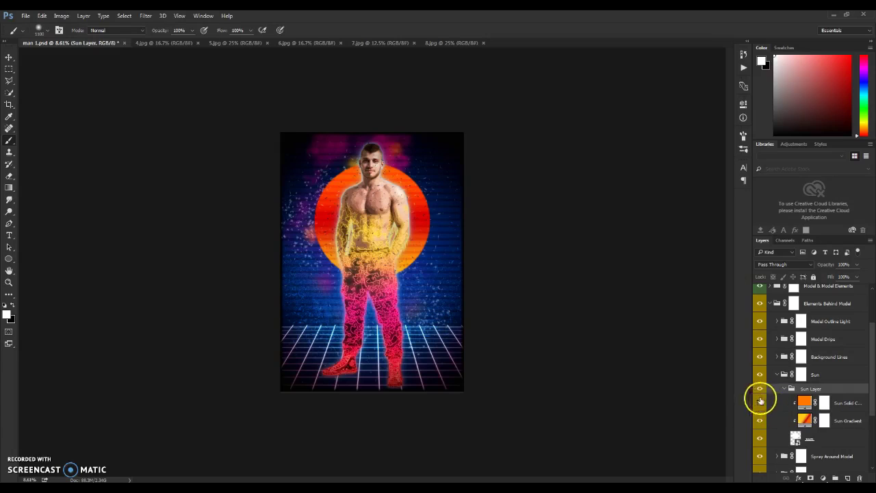
pyautogui.click(779, 375)
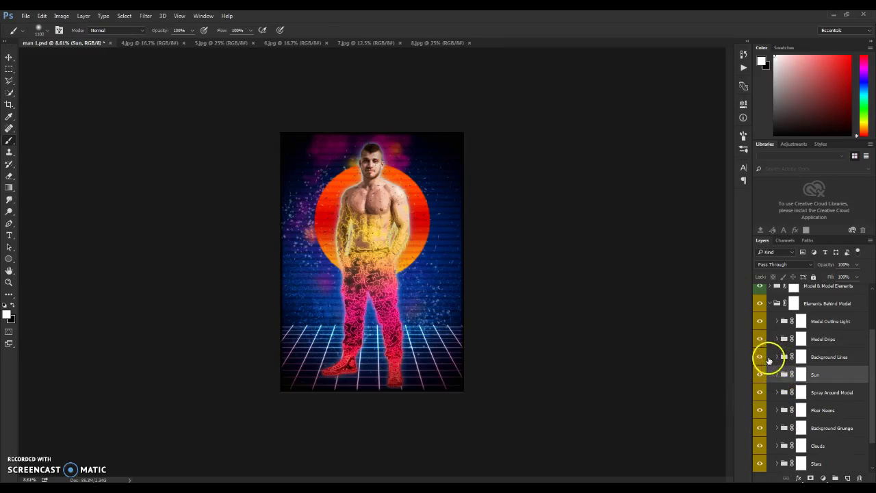
# Step: Compare the image with and without the Model Outline Light group, leaving it visible
pyautogui.click(759, 344)
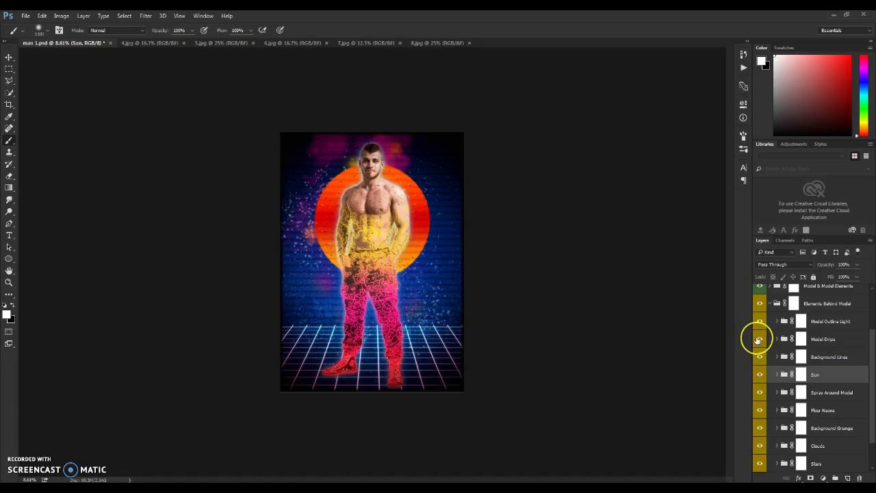
pyautogui.click(762, 321)
pyautogui.click(762, 321)
pyautogui.click(761, 321)
pyautogui.click(762, 321)
pyautogui.click(761, 321)
pyautogui.click(761, 321)
pyautogui.click(761, 321)
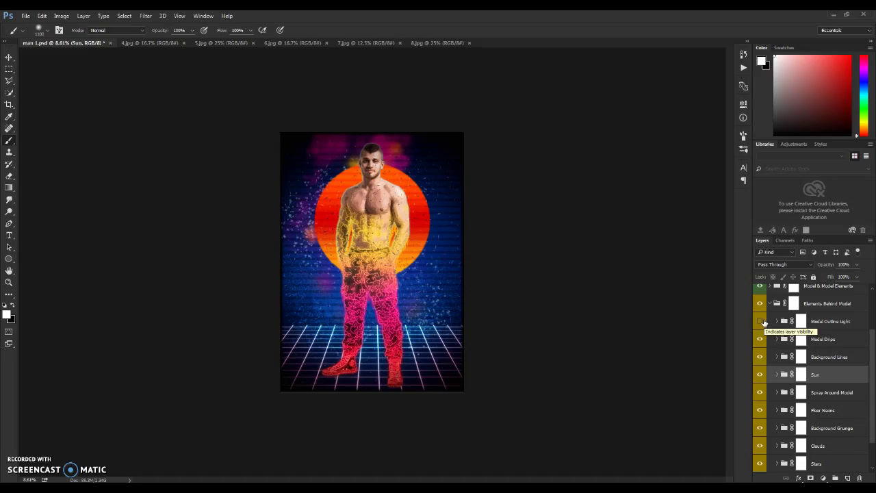
pyautogui.click(761, 321)
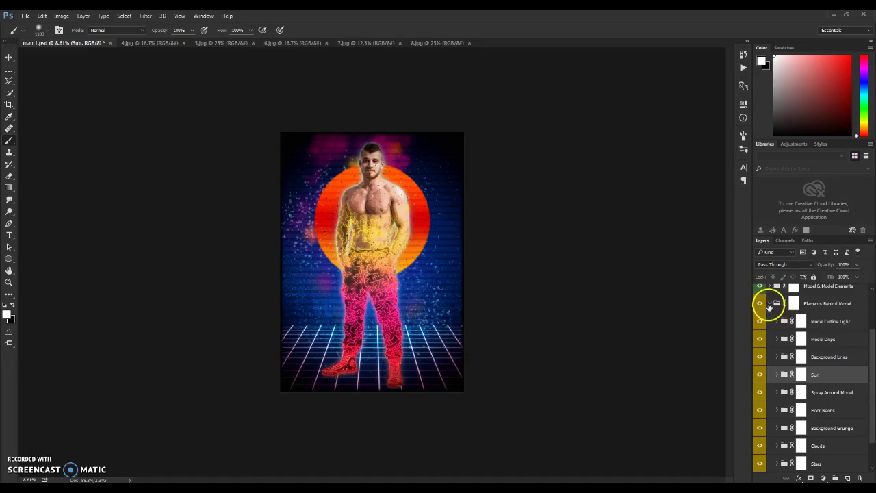
# Step: Collapse the Elements Behind Model group, expand the Background Elements & Color group and check its full name
pyautogui.click(770, 303)
pyautogui.click(770, 385)
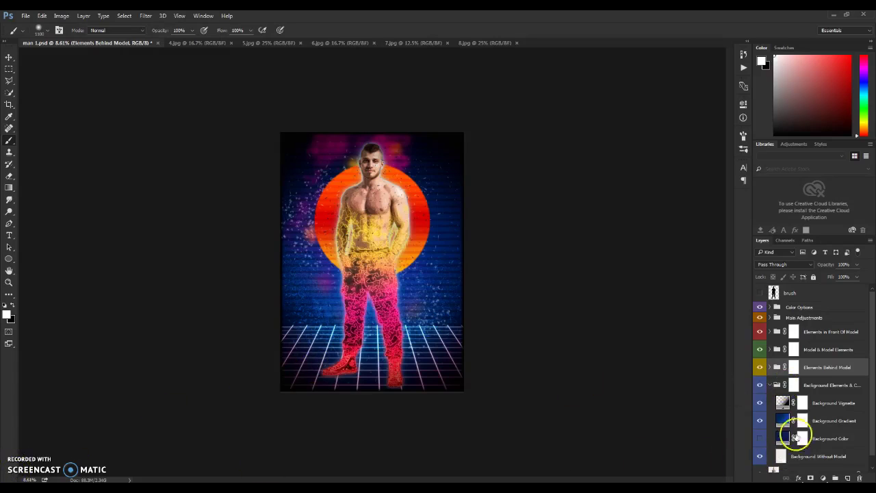
pyautogui.doubleClick(839, 385)
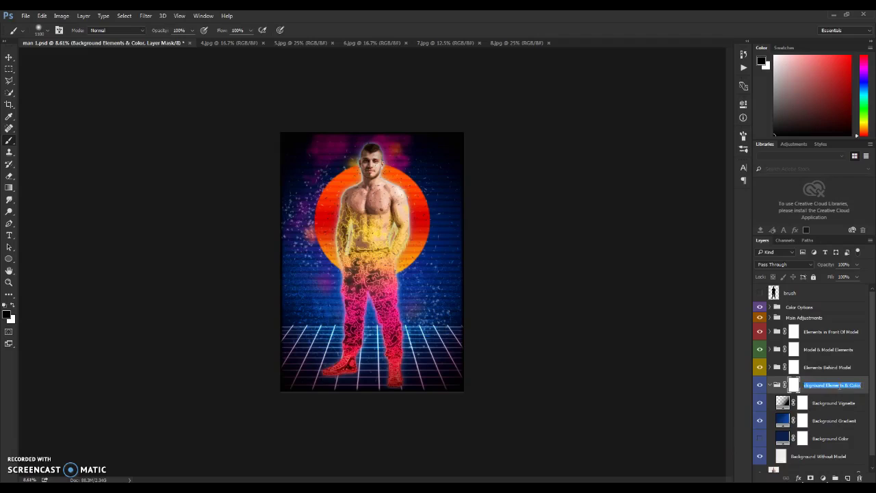
pyautogui.press('Return')
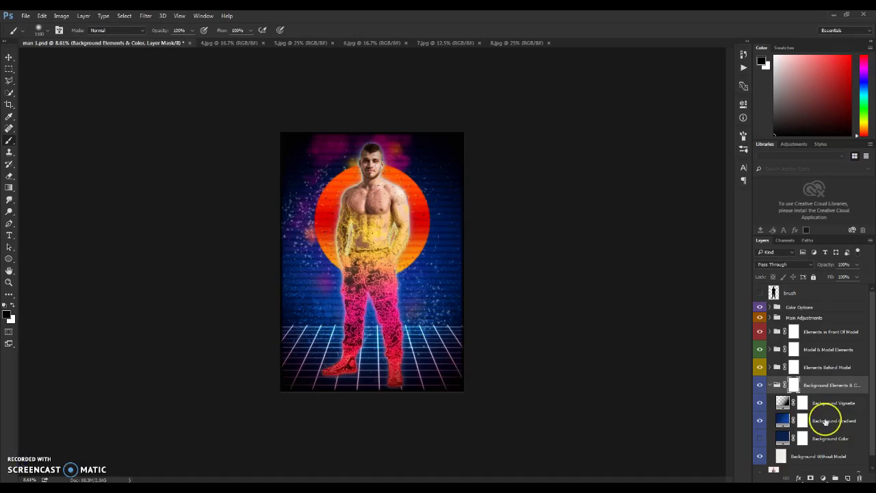
# Step: Try the near-black color 0f0f0f on the dark stop of the Background Gradient fill and cancel the change
pyautogui.click(785, 420)
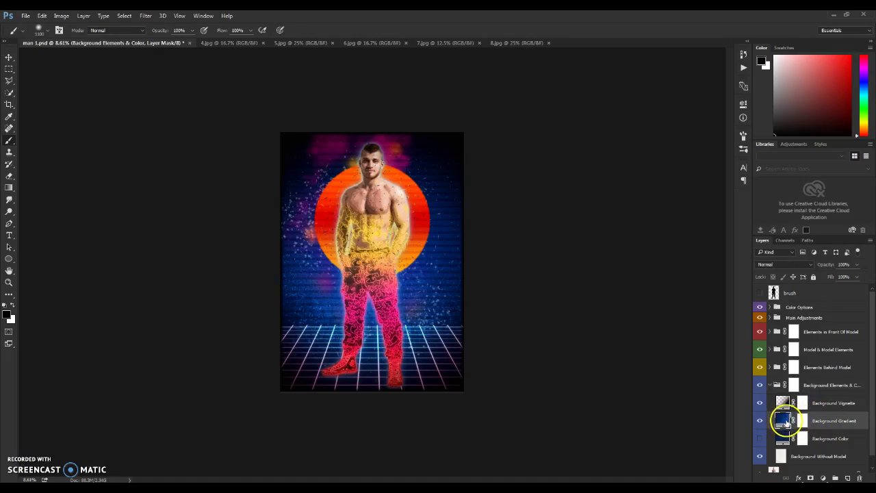
pyautogui.doubleClick(784, 420)
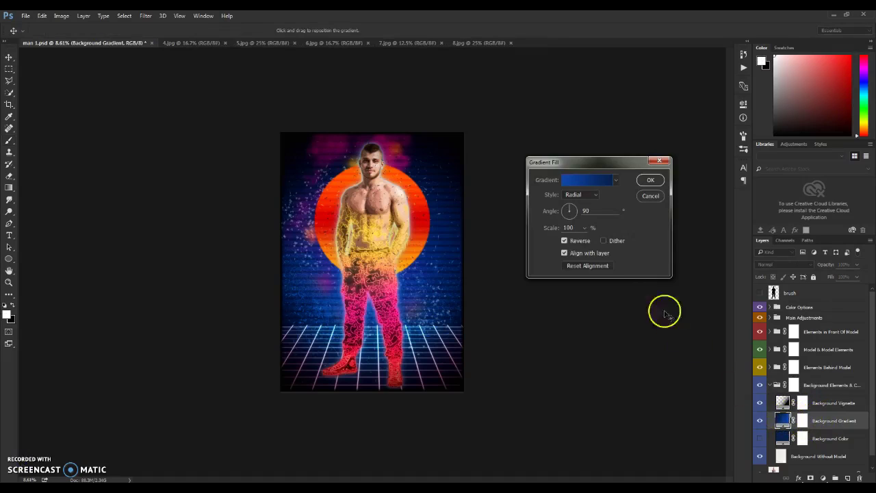
pyautogui.click(589, 180)
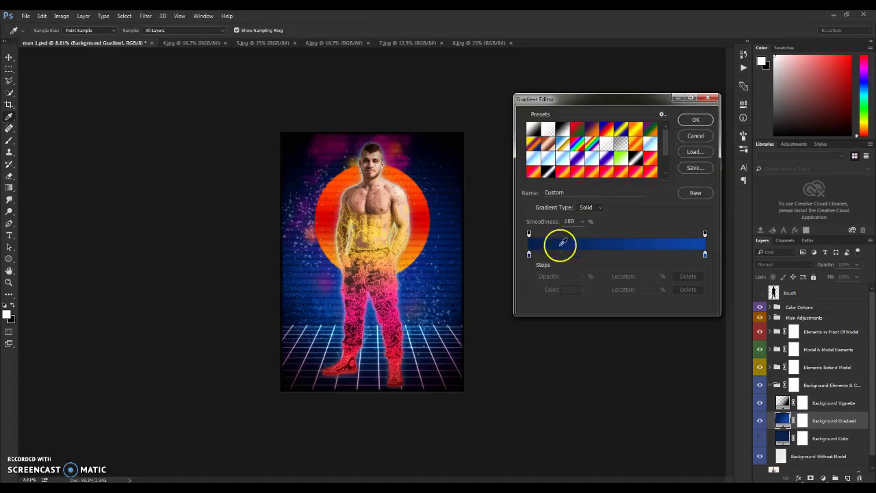
pyautogui.doubleClick(529, 255)
pyautogui.moveTo(733, 245)
pyautogui.mouseDown()
pyautogui.moveTo(714, 192)
pyautogui.moveTo(707, 212)
pyautogui.moveTo(606, 194)
pyautogui.moveTo(630, 212)
pyautogui.moveTo(611, 303)
pyautogui.mouseUp()
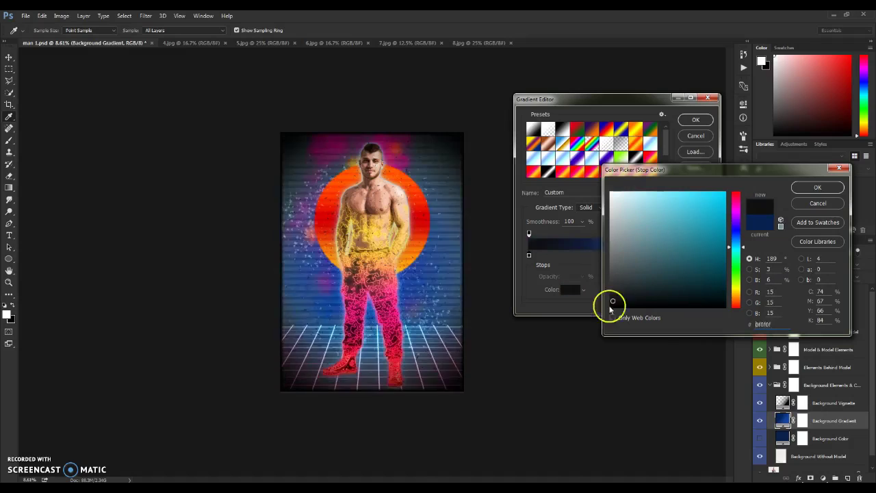
pyautogui.click(812, 206)
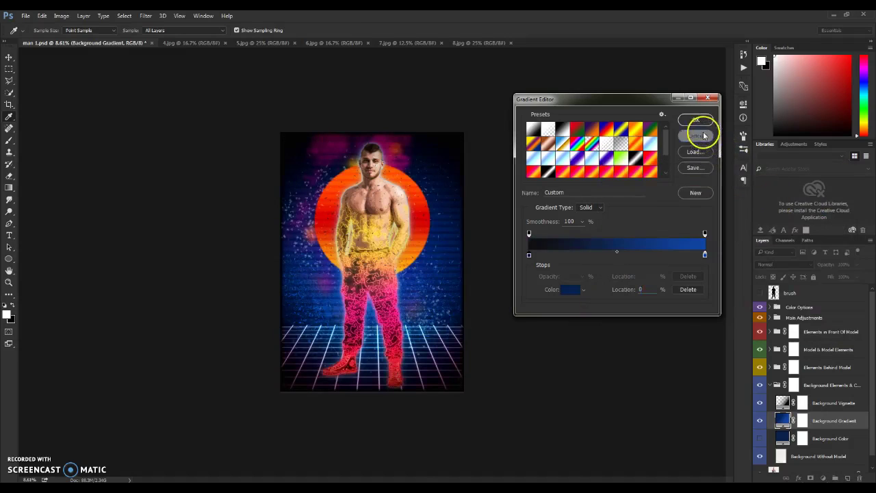
pyautogui.click(696, 134)
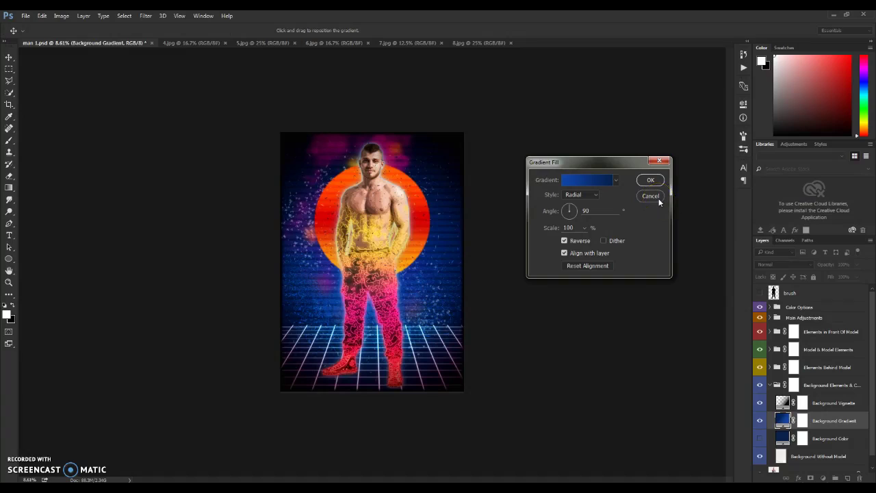
pyautogui.click(651, 196)
# Step: Compare the Background Color fill with the Background Gradient fill, leaving only the gradient visible
pyautogui.click(803, 421)
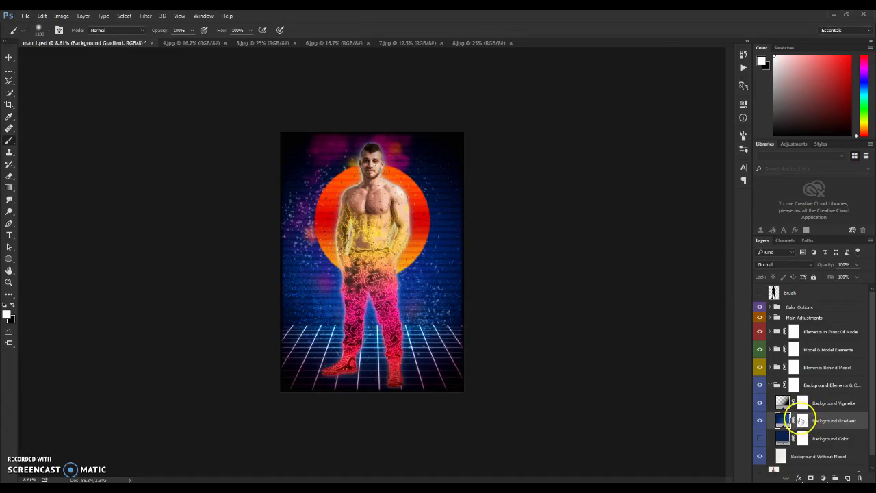
pyautogui.click(793, 424)
pyautogui.click(760, 424)
pyautogui.click(759, 439)
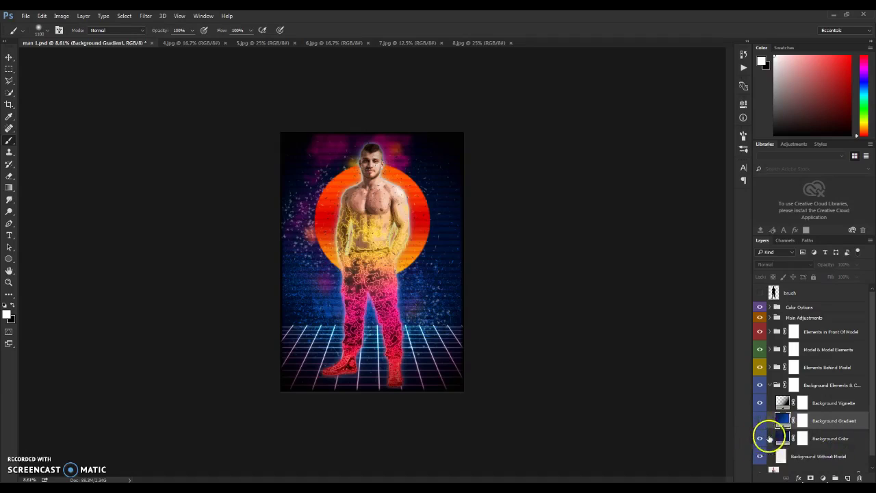
pyautogui.click(761, 422)
pyautogui.click(761, 422)
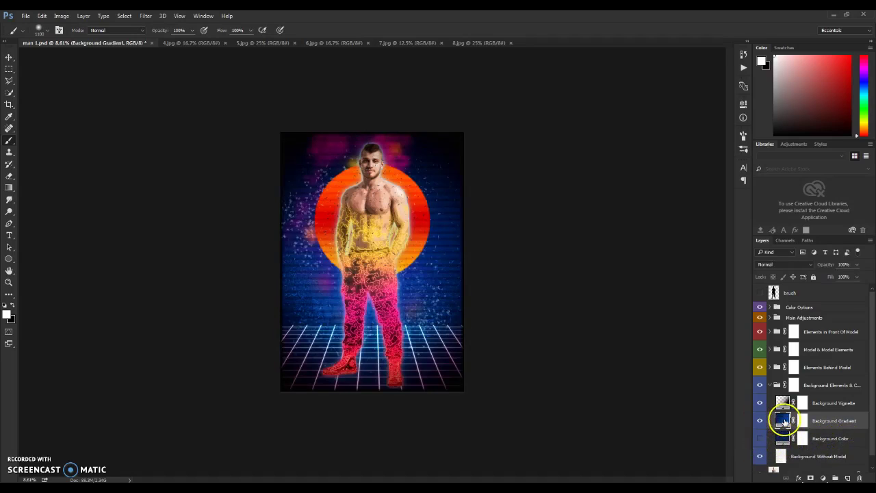
# Step: Preview the background without the Background Gradient fill, show the fill again and collapse the Background Elements & Color group
pyautogui.scroll(-1, 794, 419)
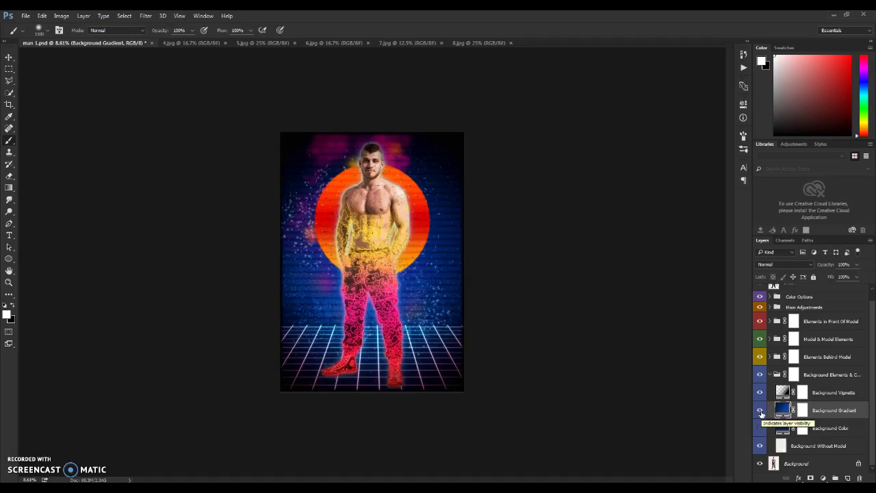
pyautogui.moveTo(760, 411); pyautogui.dragTo(760, 447)
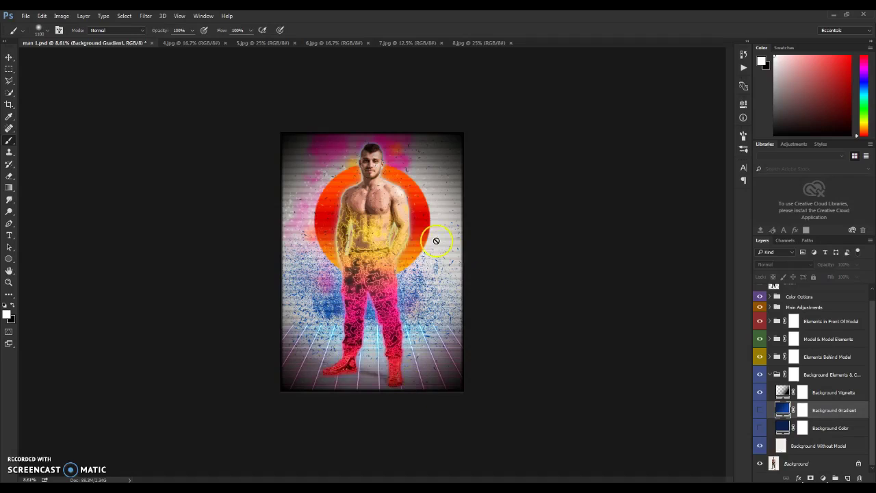
pyautogui.click(759, 411)
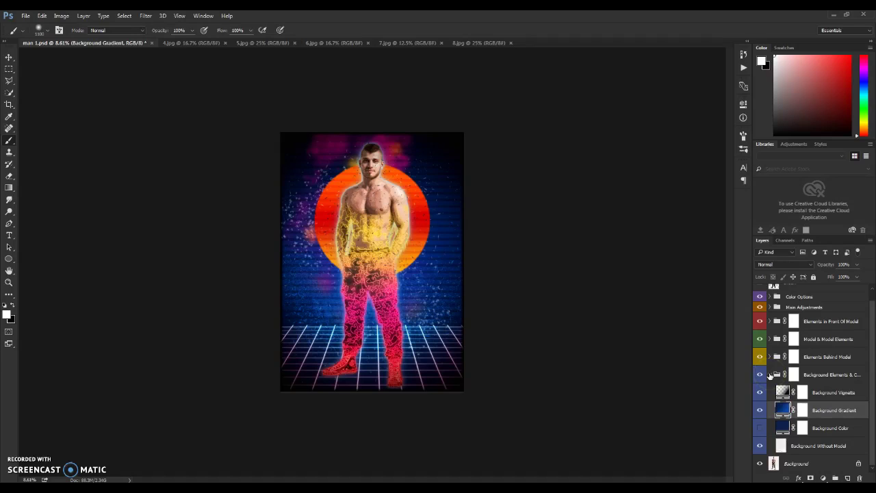
pyautogui.click(770, 375)
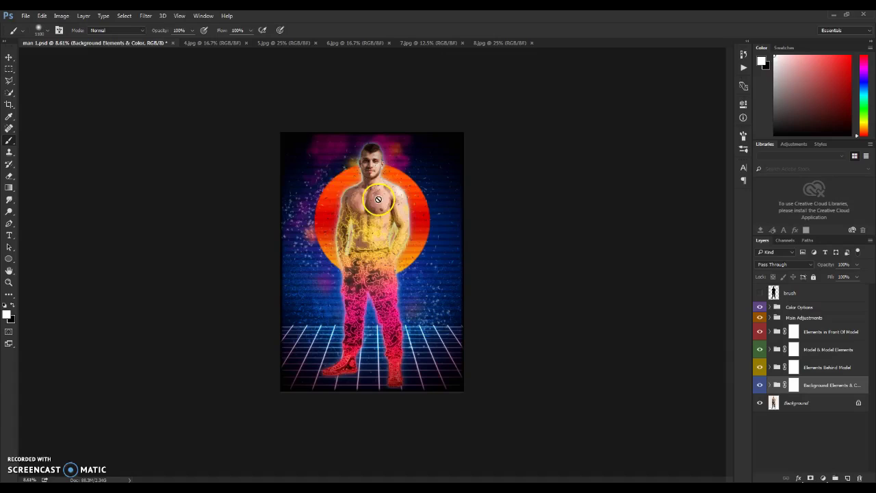
# Step: Activate the Move tool and expand the Elements Behind Model group down to the fills inside Sun and its Sun Layer subgroup
pyautogui.click(10, 57)
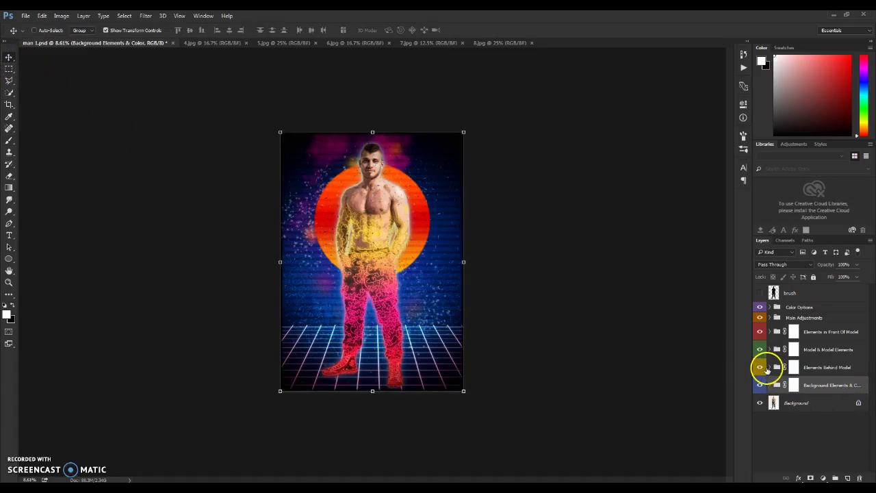
pyautogui.click(769, 368)
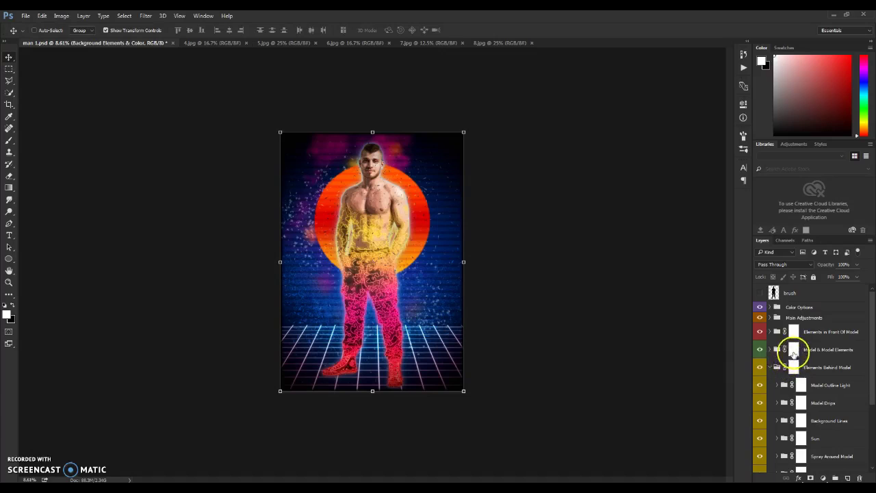
pyautogui.scroll(-3, 835, 387)
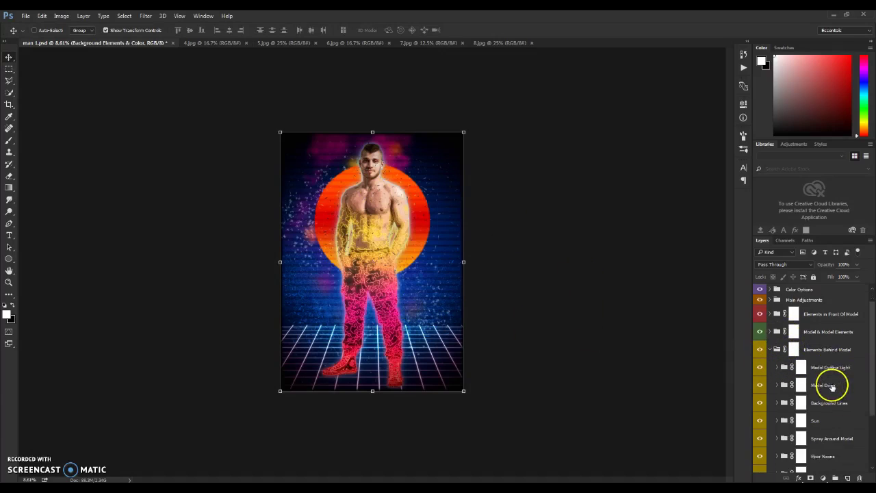
pyautogui.scroll(-1, 829, 381)
pyautogui.click(777, 367)
pyautogui.click(778, 368)
pyautogui.click(779, 369)
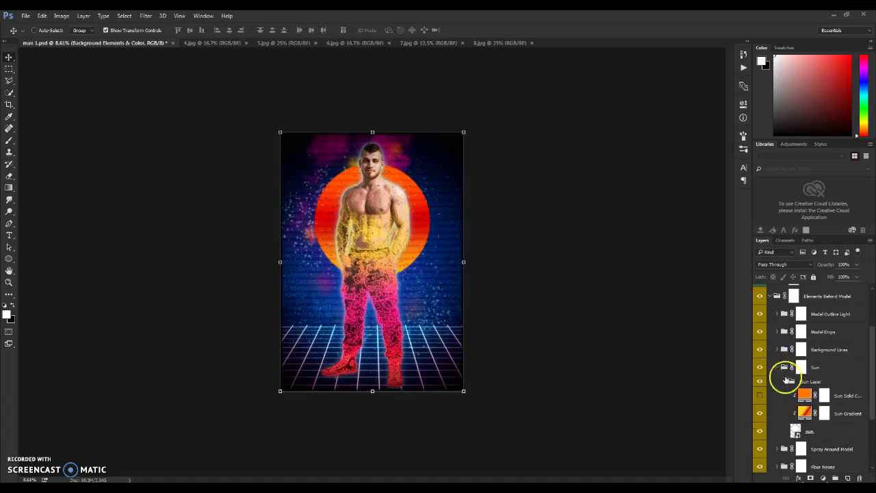
# Step: Apply the pink-to-cyan preset to the Sun Gradient fill, rearrange it as cyan-pink-cyan with the pink stop at 71%, and confirm
pyautogui.doubleClick(805, 413)
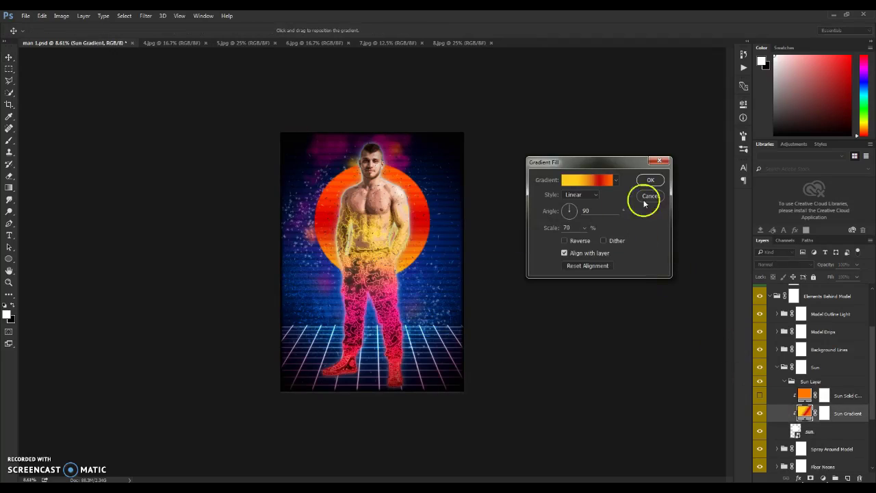
pyautogui.click(593, 180)
pyautogui.scroll(-4, 592, 164)
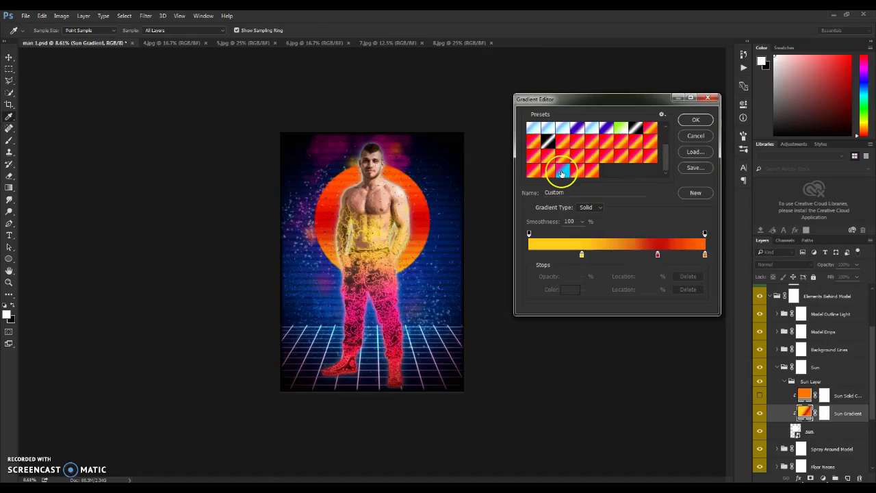
pyautogui.click(562, 171)
pyautogui.moveTo(616, 256); pyautogui.dragTo(719, 258)
pyautogui.moveTo(529, 255); pyautogui.dragTo(634, 255)
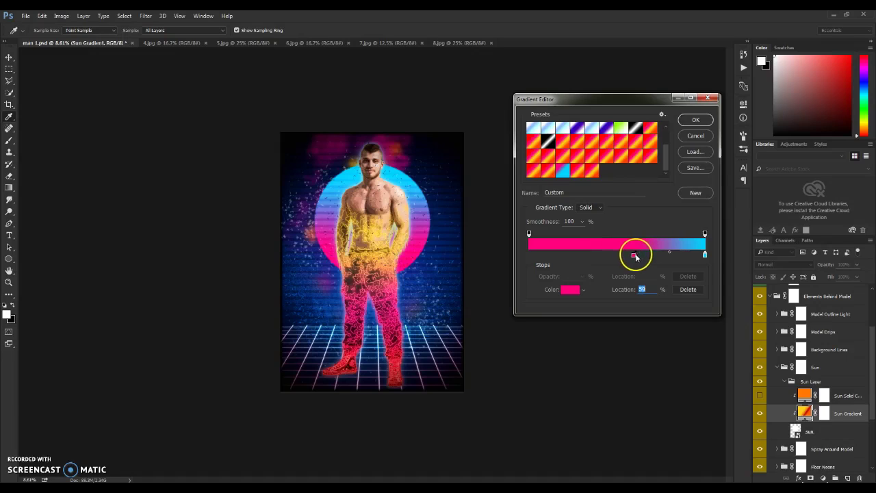
pyautogui.click(705, 256)
pyautogui.moveTo(705, 256); pyautogui.dragTo(655, 257)
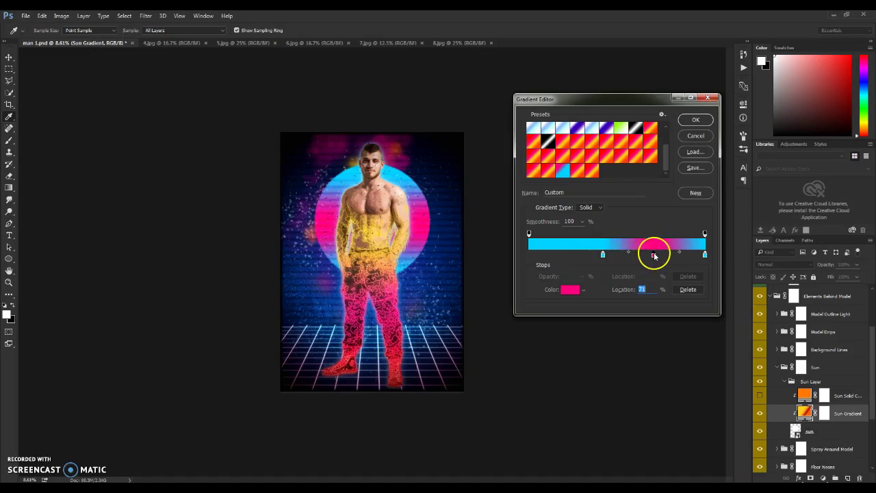
pyautogui.click(695, 119)
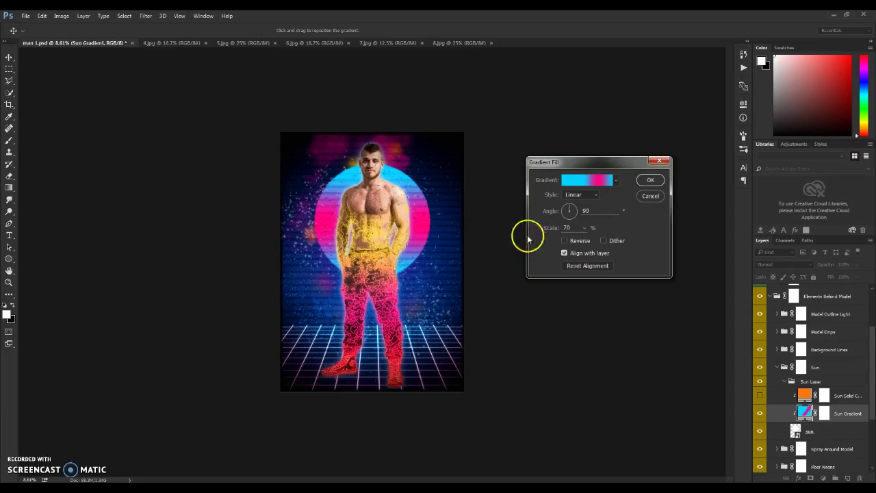
pyautogui.click(650, 180)
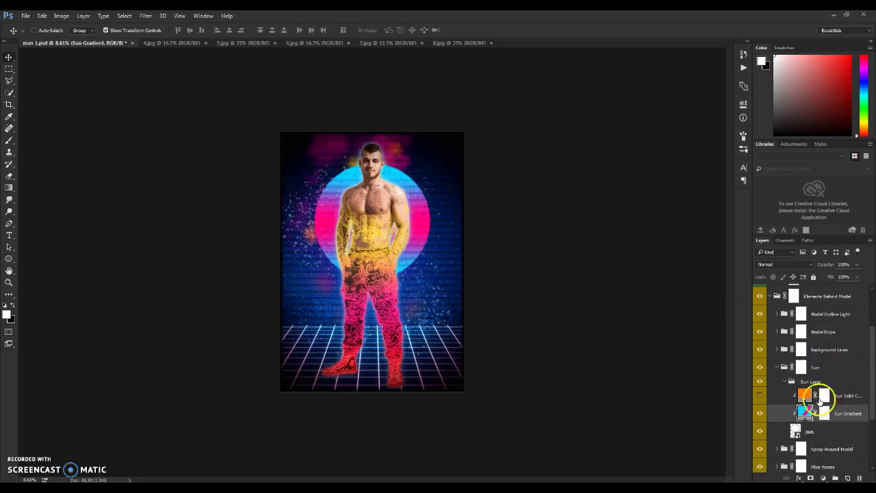
# Step: Collapse the Sun Layer, Sun and Elements Behind Model groups and expand the Elements in Front Of Model group
pyautogui.click(785, 381)
pyautogui.click(778, 367)
pyautogui.click(802, 363)
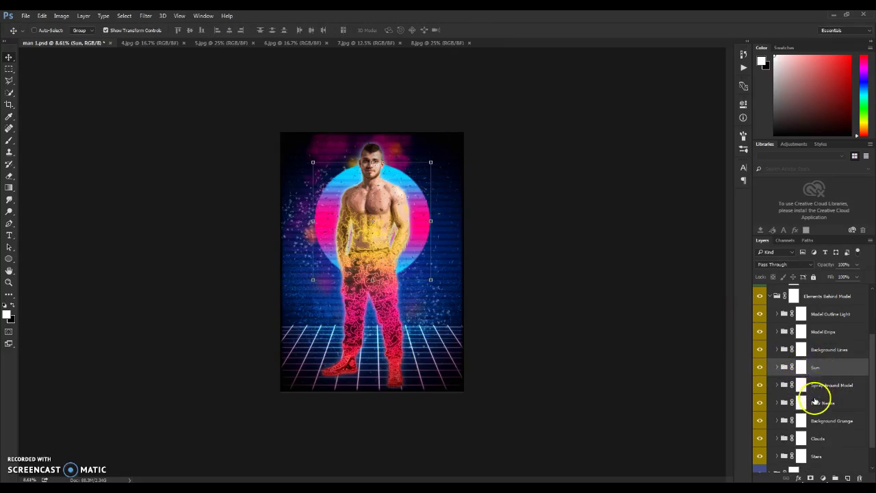
pyautogui.click(770, 349)
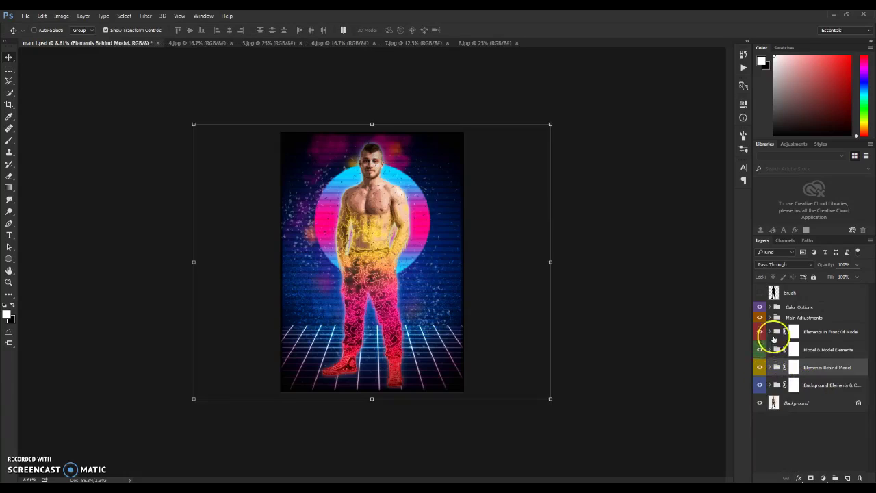
pyautogui.click(771, 332)
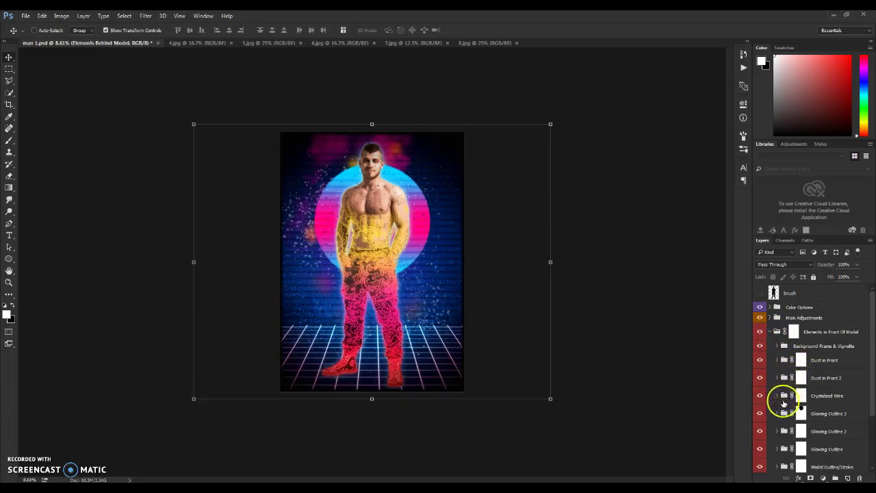
# Step: Expand the Crystalized Wire group down to the contents of its Crystalized Wire Blur subgroup
pyautogui.click(778, 396)
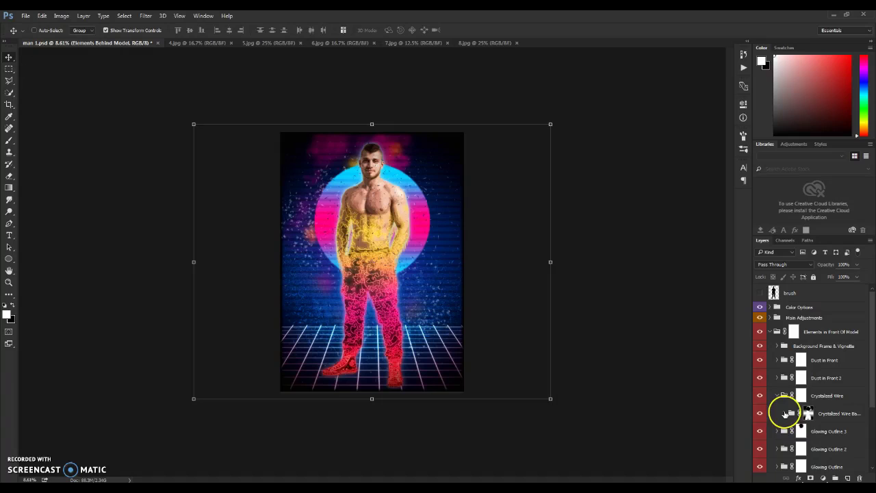
pyautogui.click(785, 414)
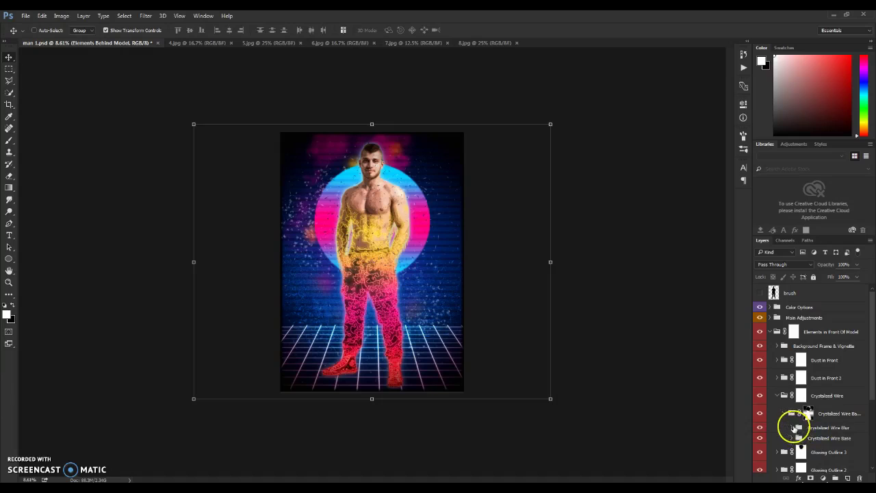
pyautogui.click(792, 427)
# Step: Apply the pink-to-cyan preset to the Crystalized Wire Blur Gradient fill, move the cyan stop to 68%, and confirm
pyautogui.doubleClick(812, 440)
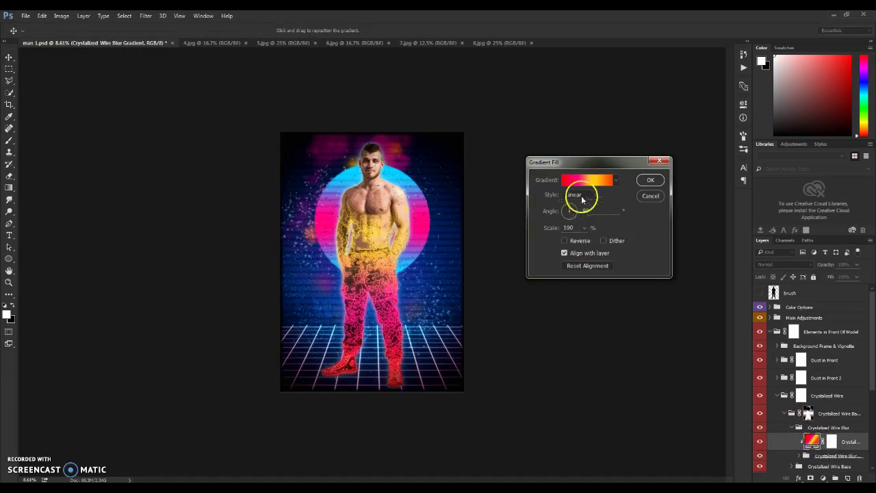
pyautogui.click(586, 180)
pyautogui.click(559, 171)
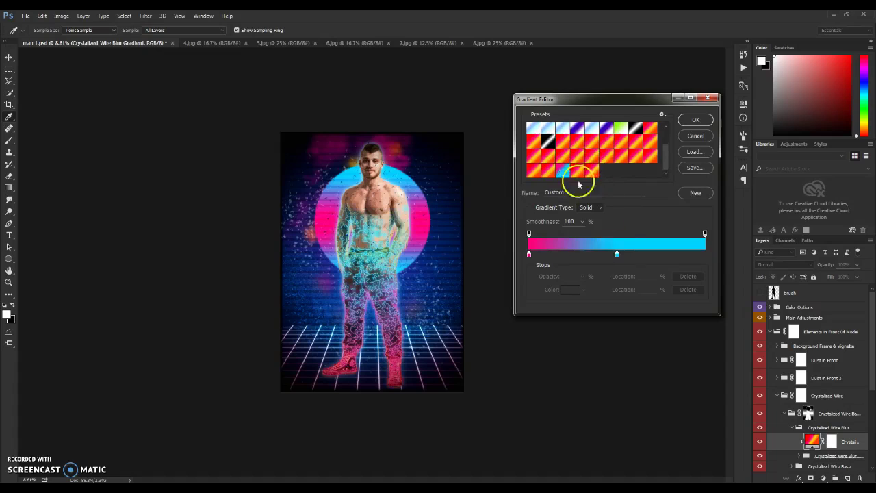
pyautogui.moveTo(614, 258); pyautogui.dragTo(644, 259)
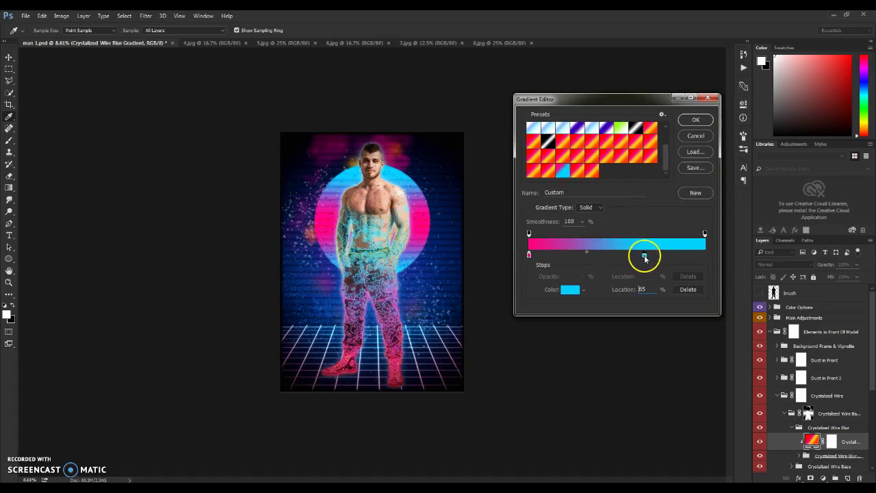
pyautogui.click(687, 290)
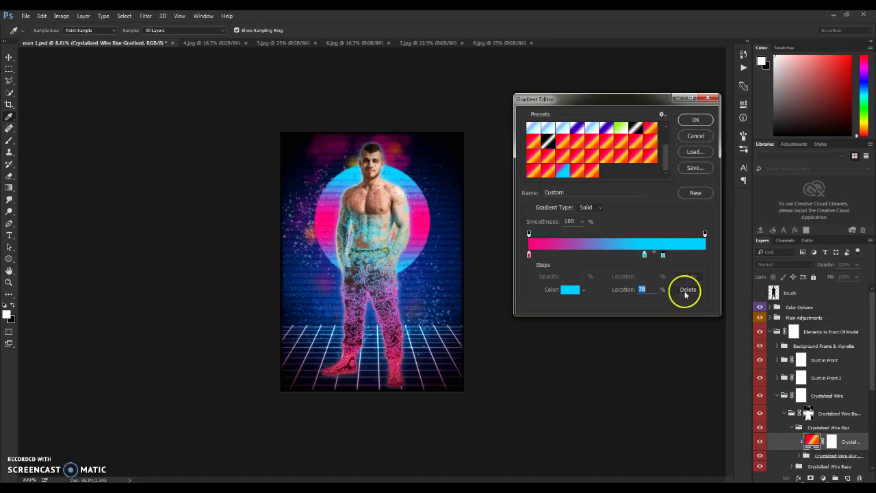
pyautogui.moveTo(644, 254)
pyautogui.mouseDown()
pyautogui.moveTo(680, 252)
pyautogui.moveTo(659, 257)
pyautogui.mouseUp()
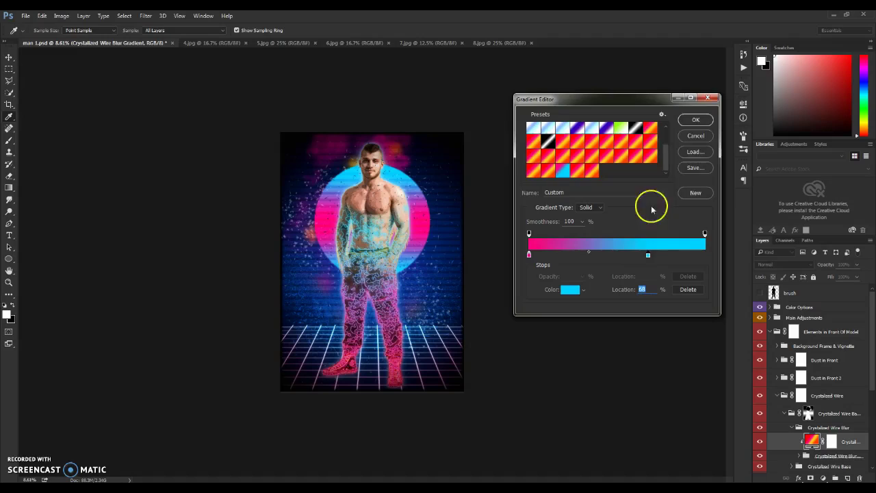
pyautogui.click(697, 119)
pyautogui.click(650, 177)
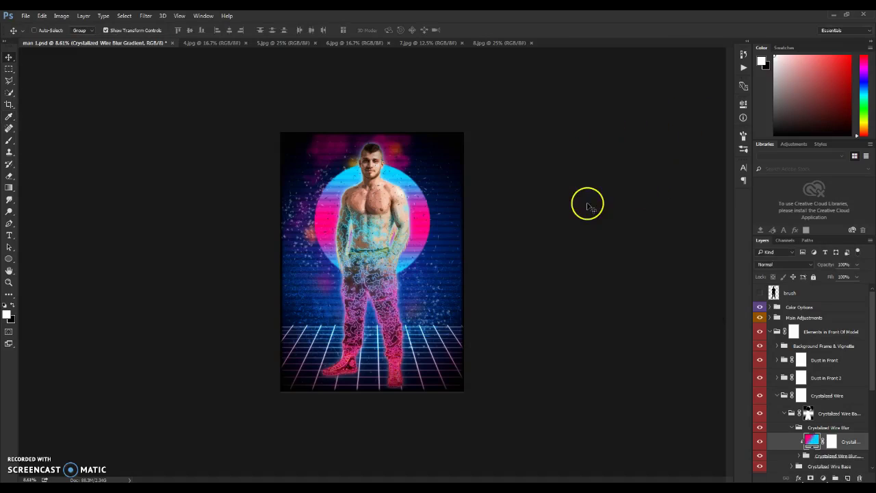
# Step: Collapse the Elements in Front Of Model group and expand Elements Behind Model and its Stars group
pyautogui.click(770, 332)
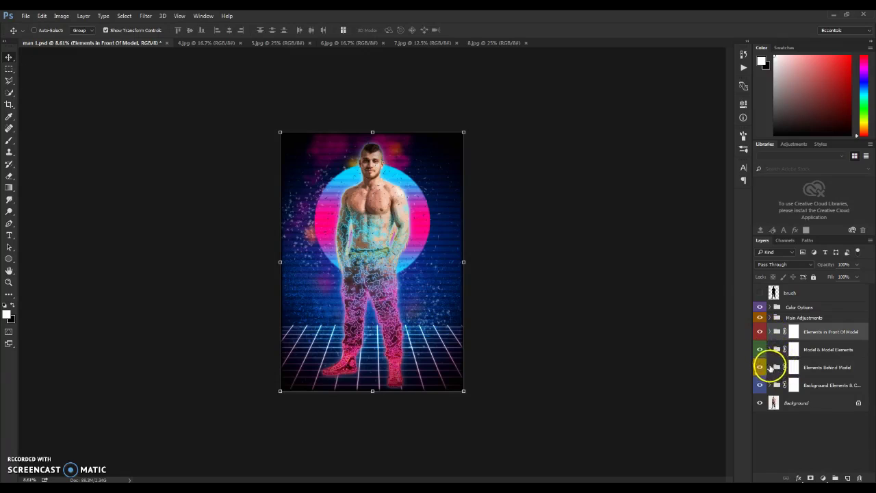
pyautogui.click(769, 368)
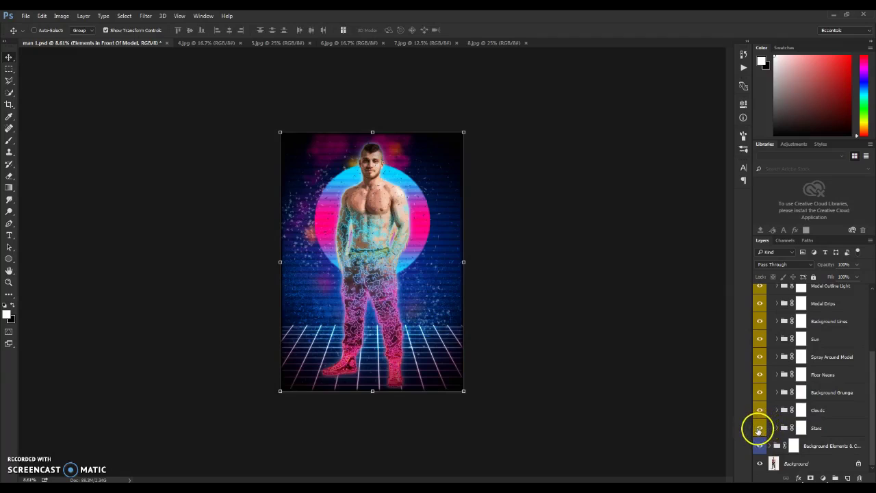
pyautogui.click(759, 429)
pyautogui.click(777, 428)
pyautogui.scroll(-1, 783, 416)
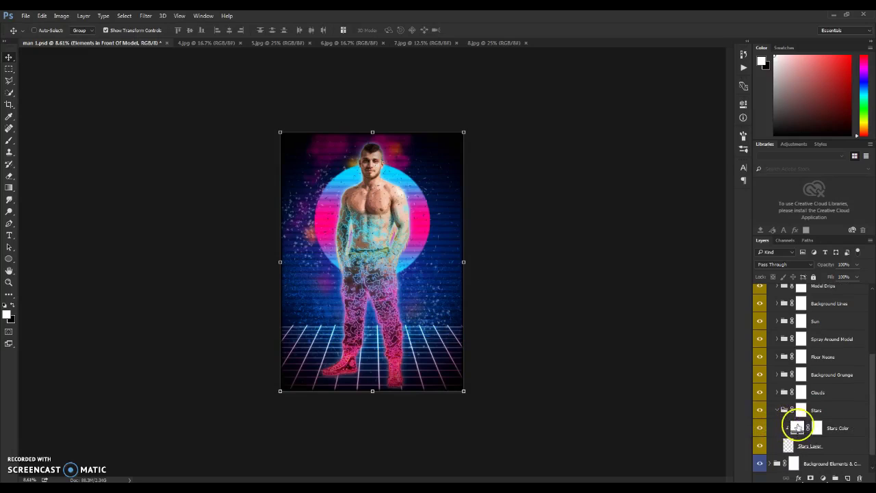
# Step: Change the Stars Color fill to bright blue 00b4ff and collapse the Stars group
pyautogui.doubleClick(796, 426)
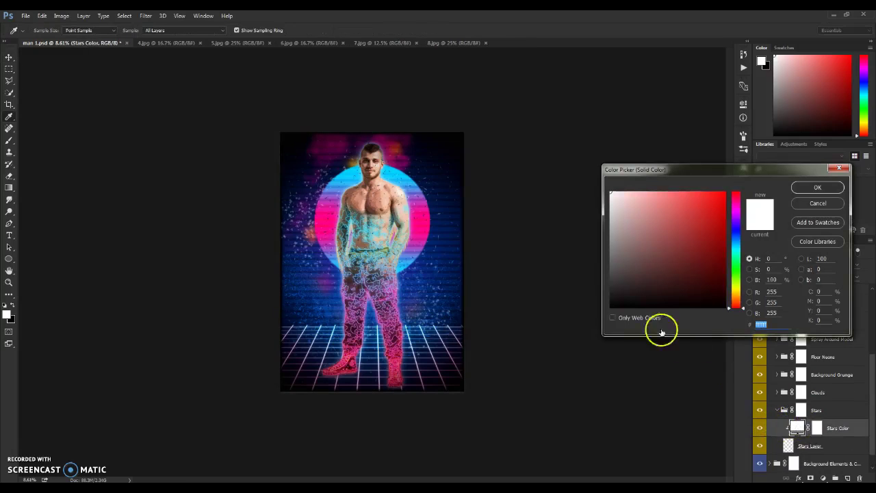
pyautogui.click(729, 245)
pyautogui.click(725, 193)
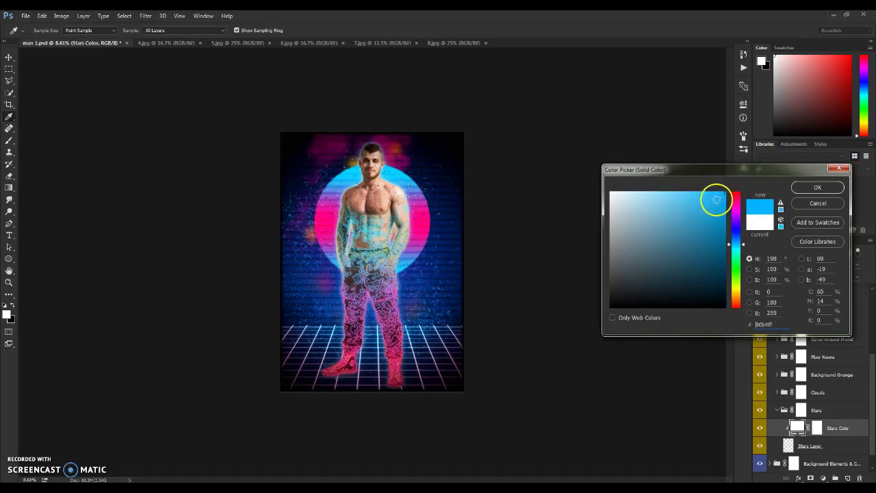
pyautogui.click(820, 188)
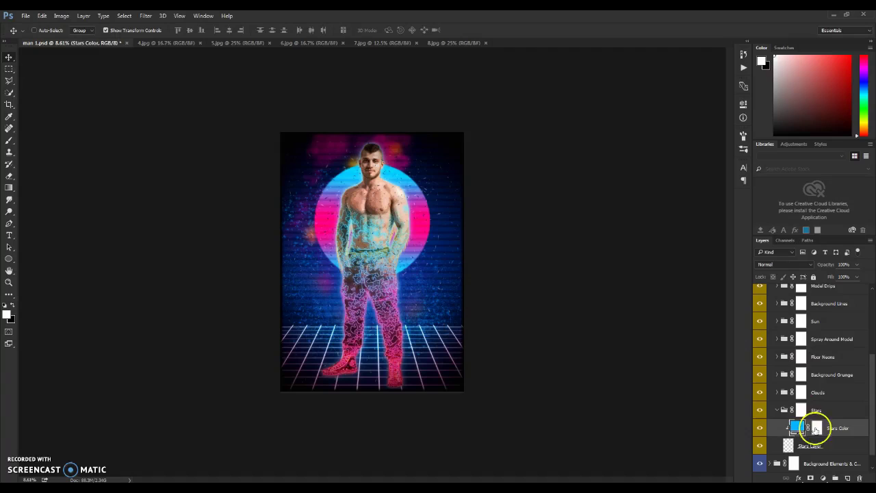
pyautogui.click(777, 410)
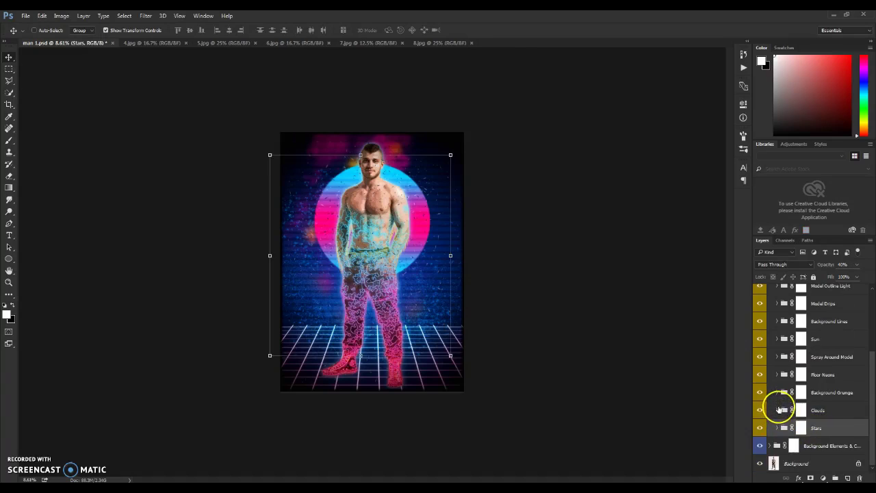
# Step: Expand the Clouds group and hide its Clouds Color fill
pyautogui.click(778, 410)
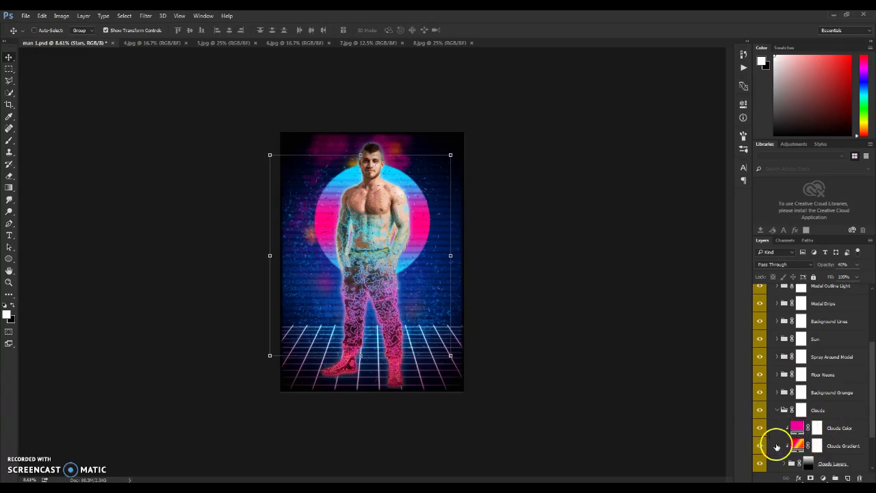
pyautogui.click(847, 430)
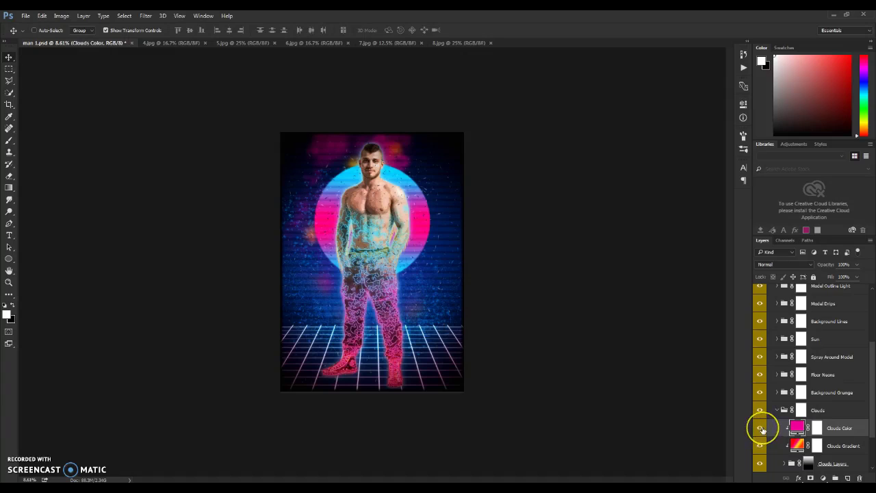
pyautogui.click(762, 429)
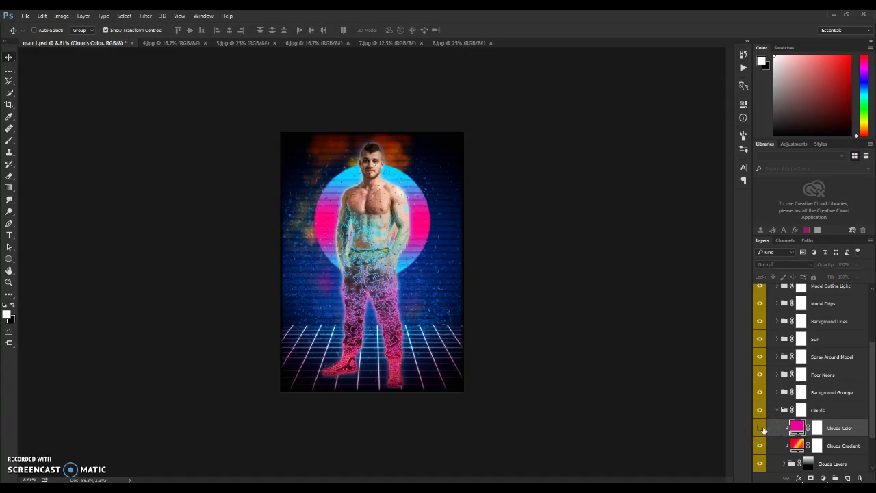
# Step: Apply the pink-to-cyan preset to the Clouds Gradient fill and shift its cyan stop closer to the end
pyautogui.doubleClick(797, 444)
pyautogui.click(583, 175)
pyautogui.scroll(-4, 585, 171)
pyautogui.click(564, 172)
pyautogui.moveTo(615, 258); pyautogui.dragTo(681, 297)
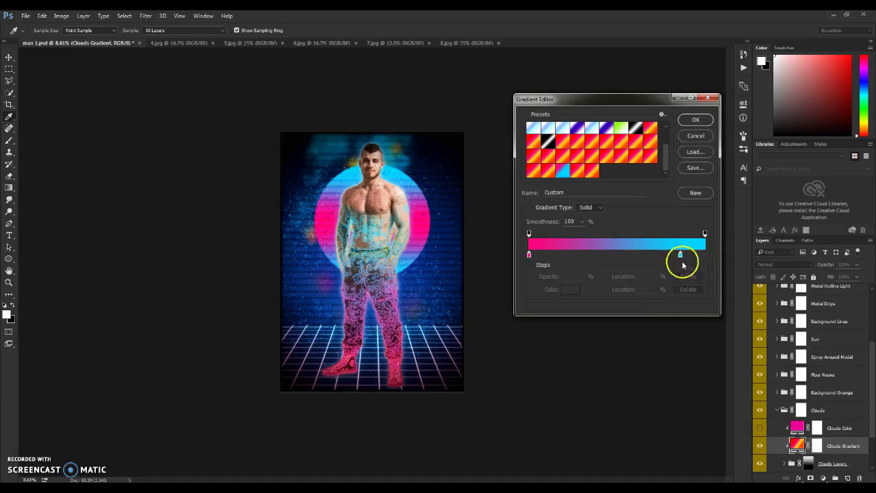
pyautogui.click(529, 255)
pyautogui.doubleClick(530, 256)
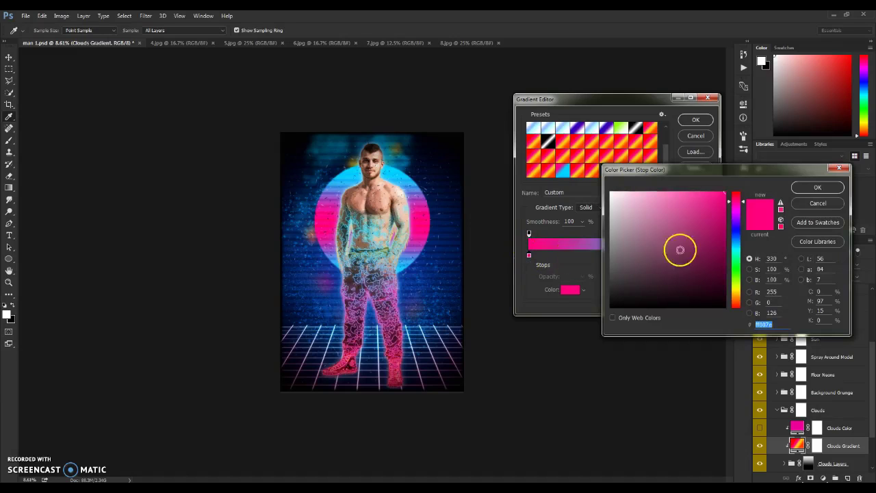
pyautogui.click(832, 198)
# Step: Place the pink stop at 79% with cyan at the far end, confirm the Clouds Gradient, and collapse the Clouds group
pyautogui.moveTo(530, 259); pyautogui.dragTo(718, 253)
pyautogui.moveTo(650, 256); pyautogui.dragTo(669, 258)
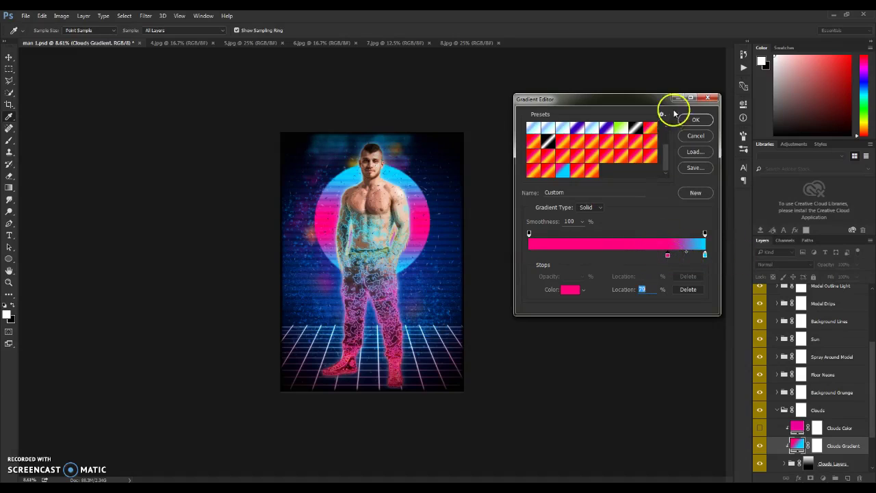
pyautogui.click(696, 119)
pyautogui.click(657, 179)
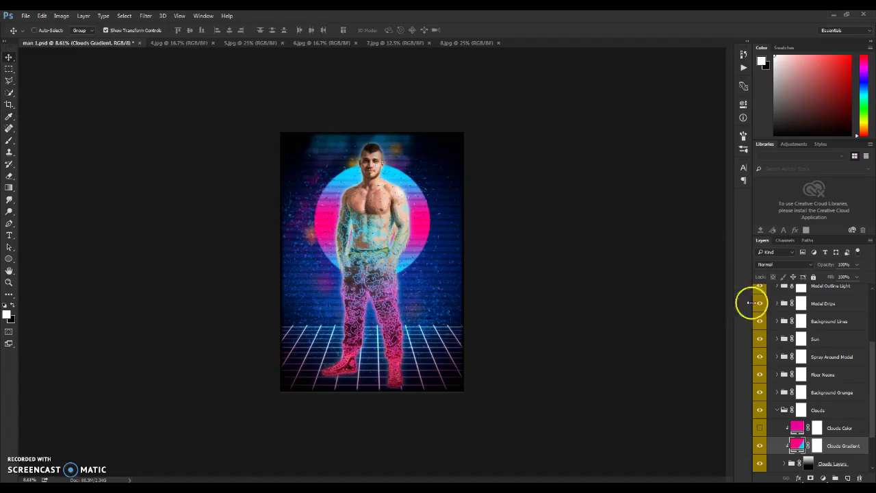
pyautogui.click(778, 410)
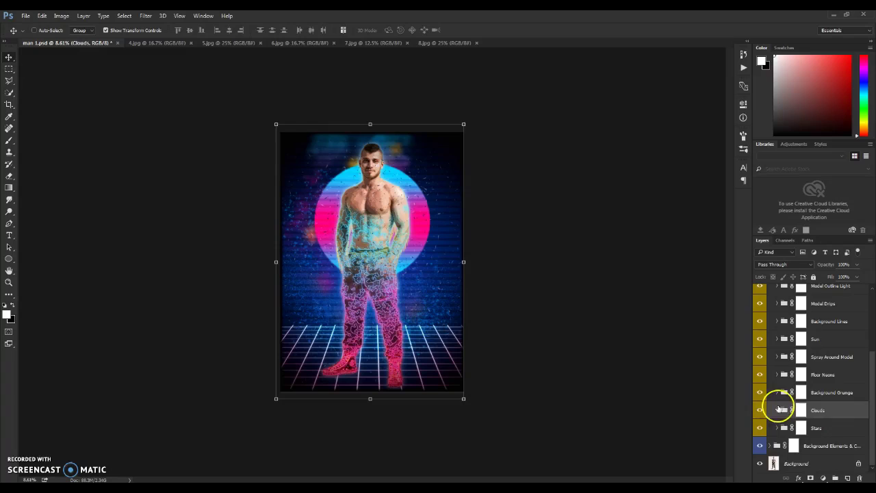
# Step: Preview the image without the Background Grunge, Sun and Floor Neons groups, and show all three again
pyautogui.click(760, 393)
pyautogui.click(760, 393)
pyautogui.click(761, 393)
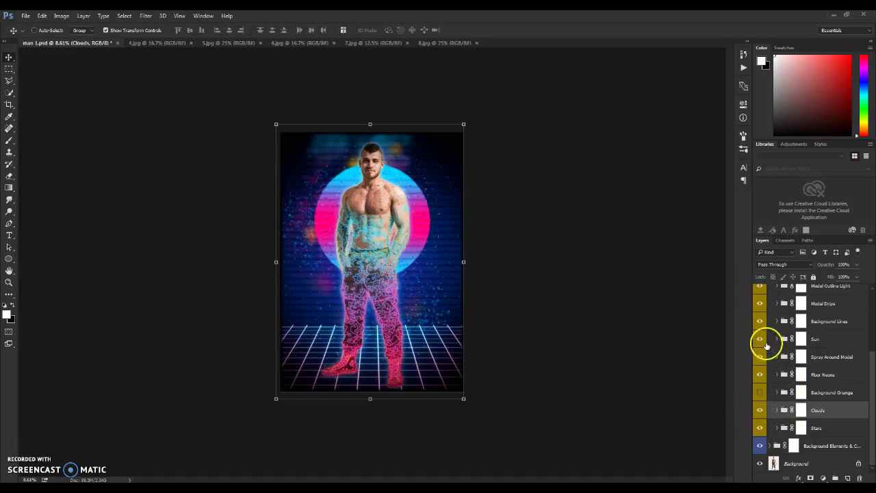
pyautogui.click(759, 339)
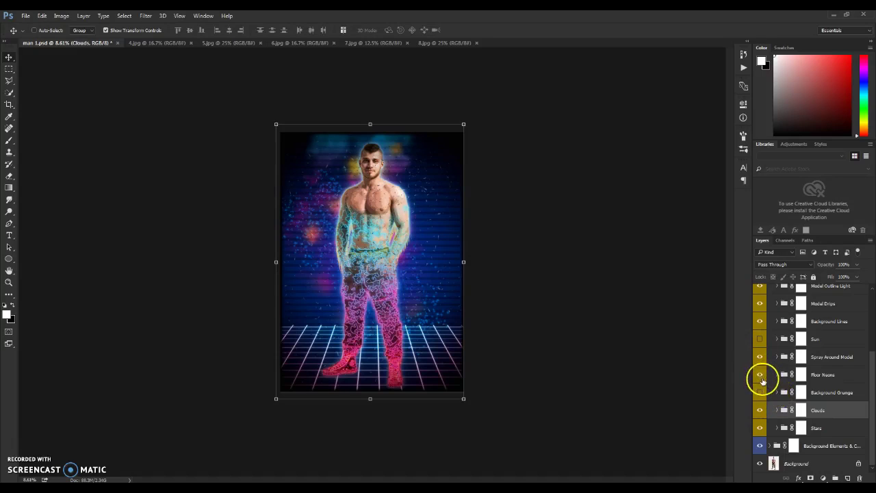
pyautogui.click(760, 376)
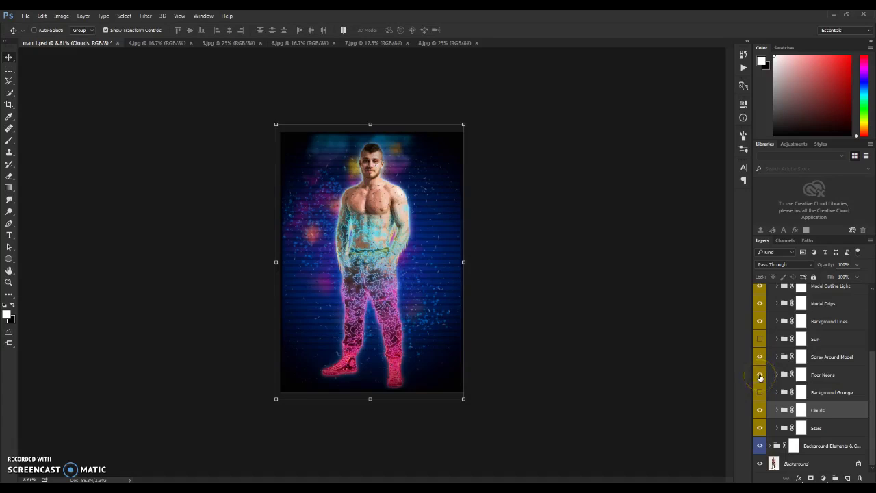
pyautogui.click(760, 376)
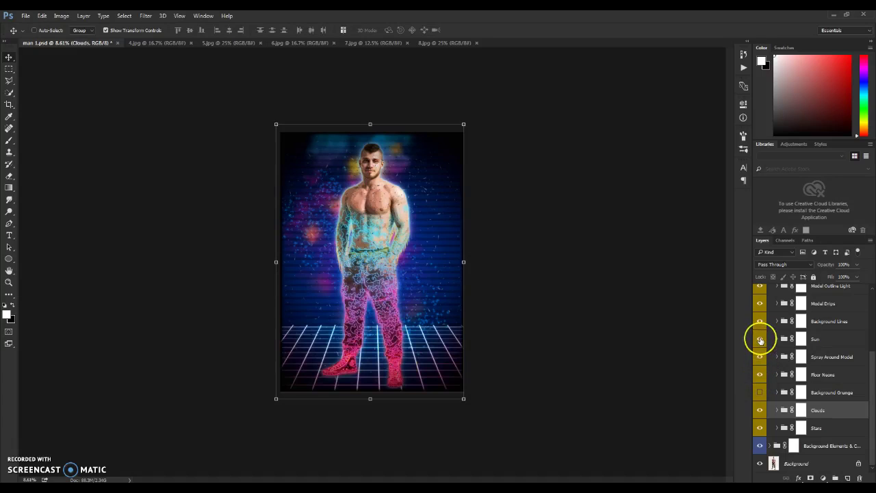
pyautogui.click(760, 339)
pyautogui.click(760, 392)
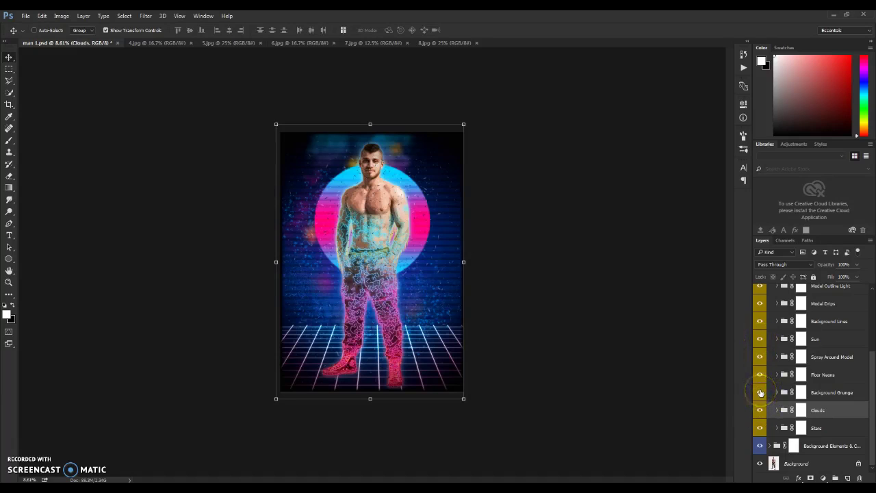
# Step: Activate the Brush on the Sun group's mask, choose the 2550 px textured tip, and stamp black speckles over the sun
pyautogui.click(802, 338)
pyautogui.click(9, 141)
pyautogui.click(44, 30)
pyautogui.click(151, 204)
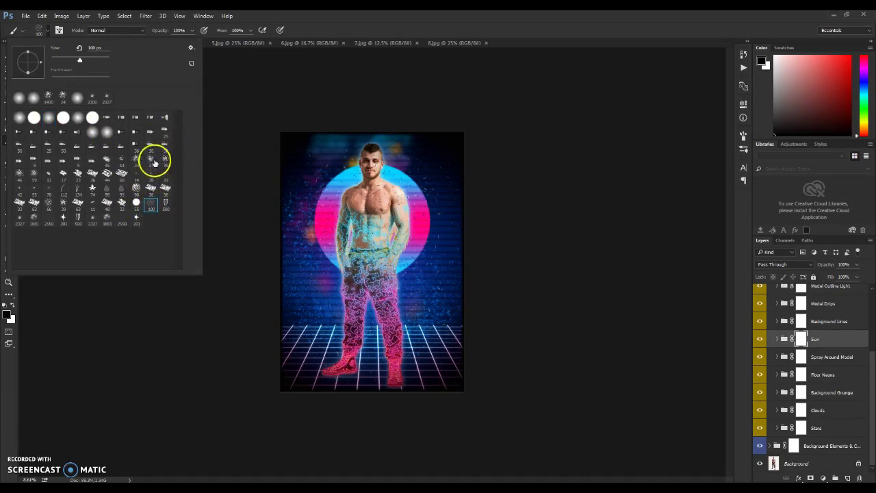
pyautogui.click(122, 217)
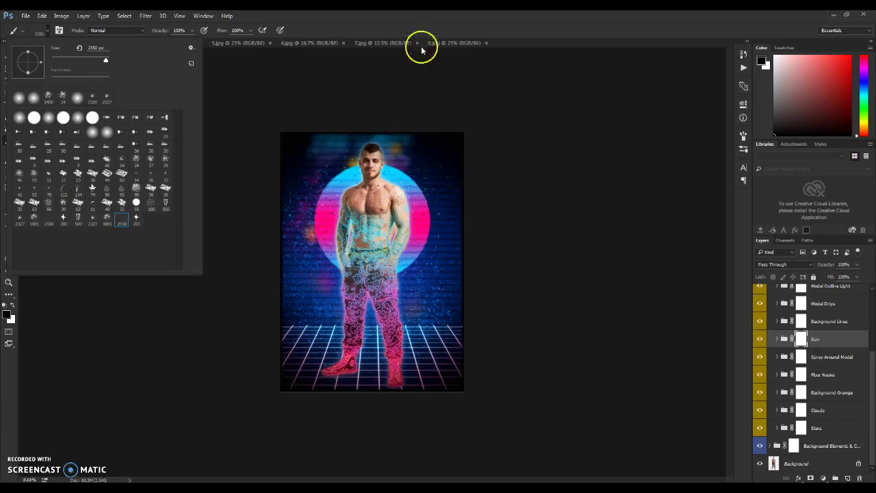
pyautogui.click(419, 25)
pyautogui.click(49, 32)
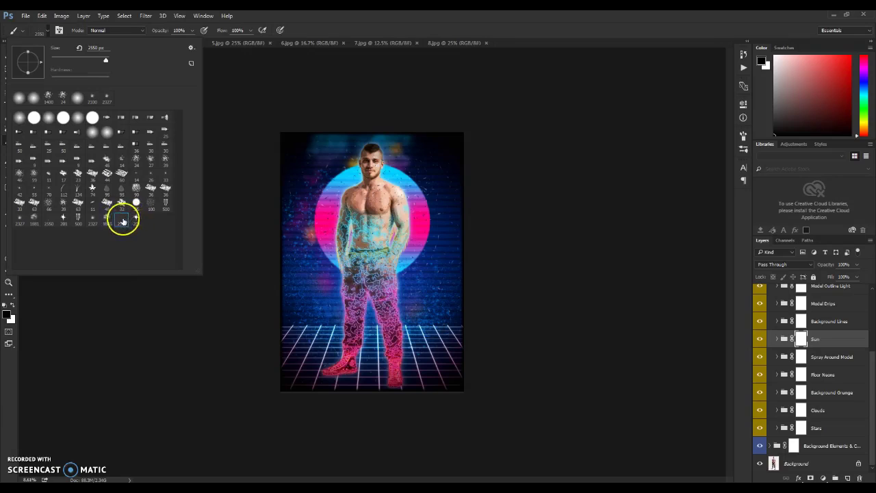
pyautogui.click(24, 31)
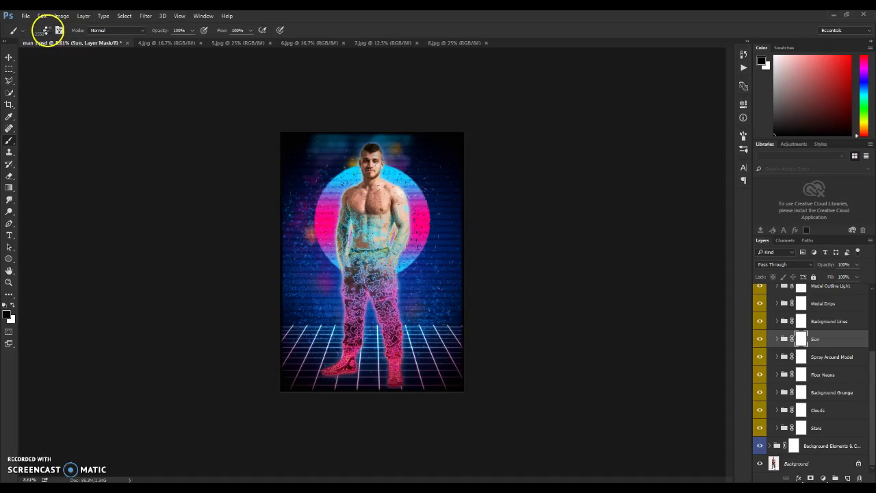
# Step: Switch the brush to the 39 px splatter tip for the Sun mask
pyautogui.click(48, 32)
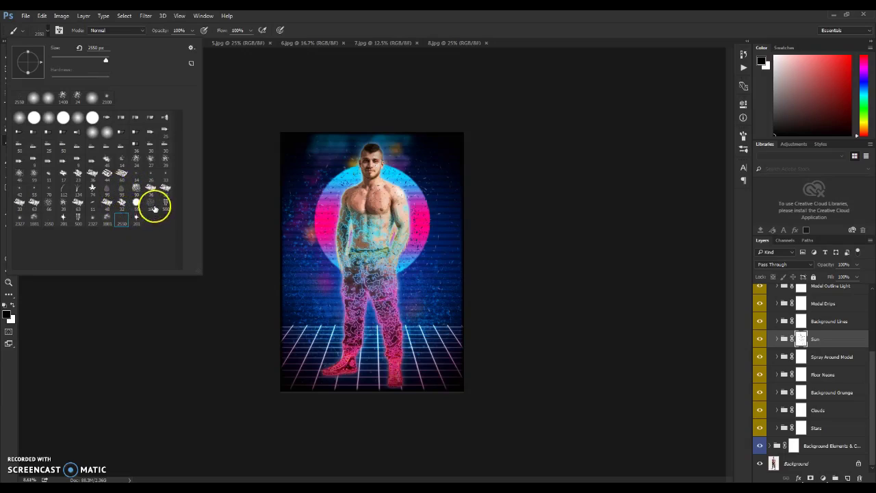
pyautogui.click(165, 160)
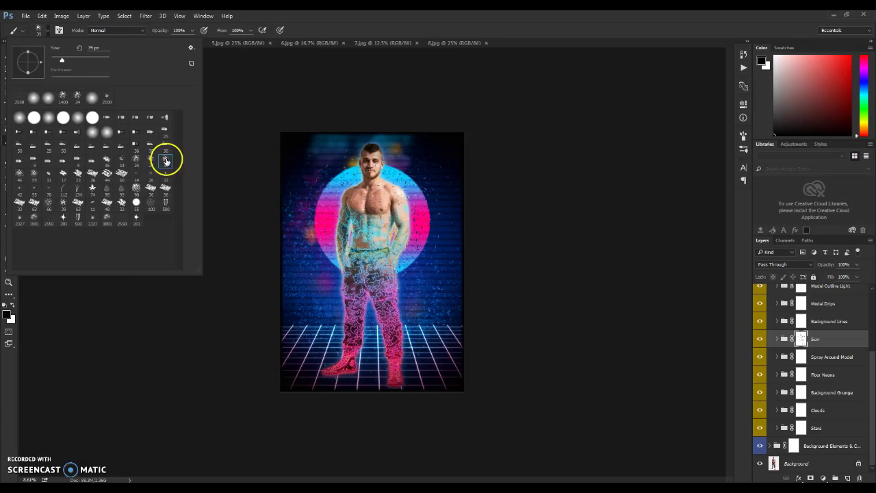
pyautogui.click(473, 19)
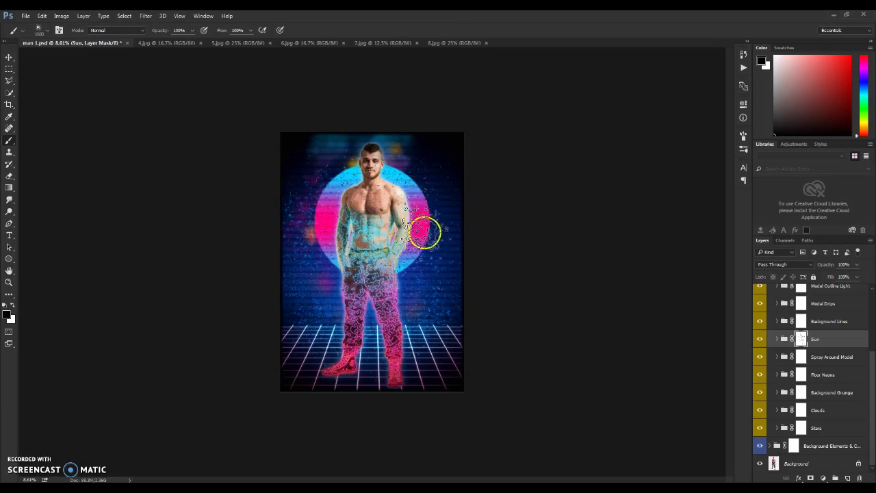
# Step: Brush black splatter over the lower half of the sun on the Sun mask, and switch to the Move tool
pyautogui.moveTo(363, 286)
pyautogui.mouseDown()
pyautogui.moveTo(327, 263)
pyautogui.moveTo(377, 270)
pyautogui.moveTo(352, 274)
pyautogui.moveTo(321, 240)
pyautogui.moveTo(464, 279)
pyautogui.moveTo(421, 251)
pyautogui.moveTo(439, 289)
pyautogui.moveTo(426, 269)
pyautogui.moveTo(388, 285)
pyautogui.moveTo(335, 279)
pyautogui.moveTo(417, 284)
pyautogui.moveTo(370, 327)
pyautogui.mouseUp()
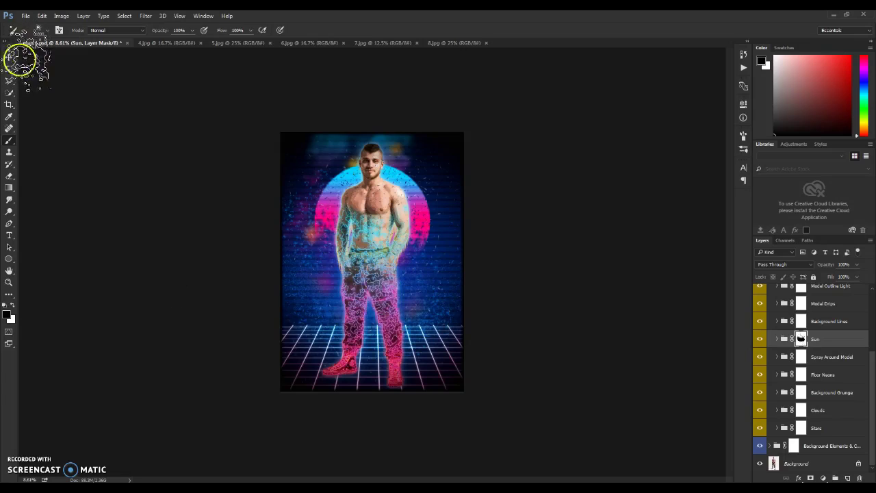
pyautogui.click(9, 57)
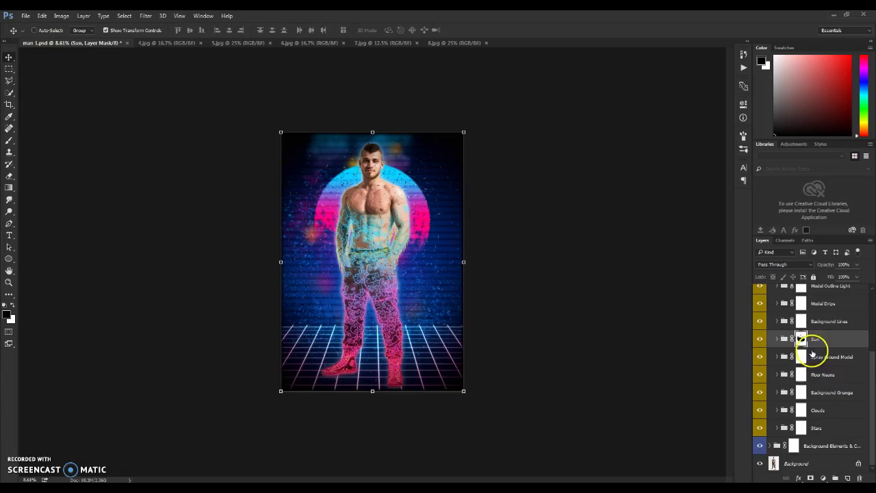
# Step: Apply the pink-to-cyan preset to the Model Drips gradient fill, confirm it, and collapse the Model Drips group
pyautogui.scroll(2, 813, 352)
pyautogui.click(778, 339)
pyautogui.doubleClick(796, 374)
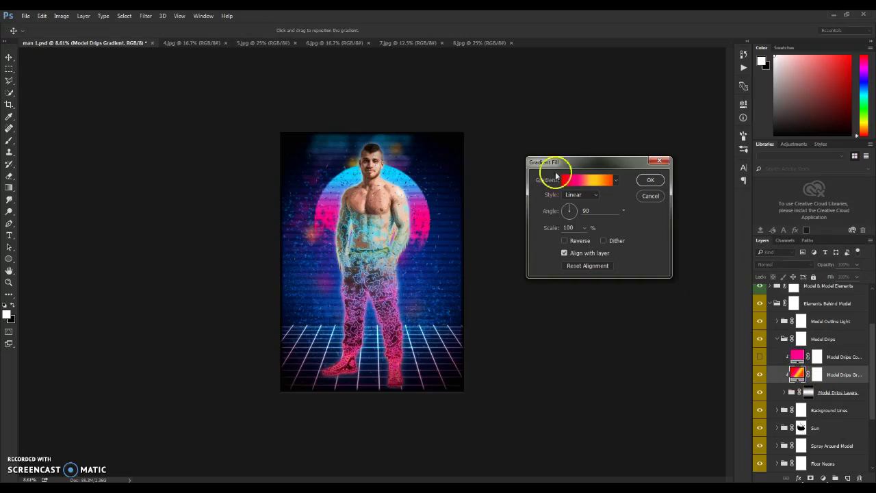
pyautogui.click(555, 172)
pyautogui.click(562, 171)
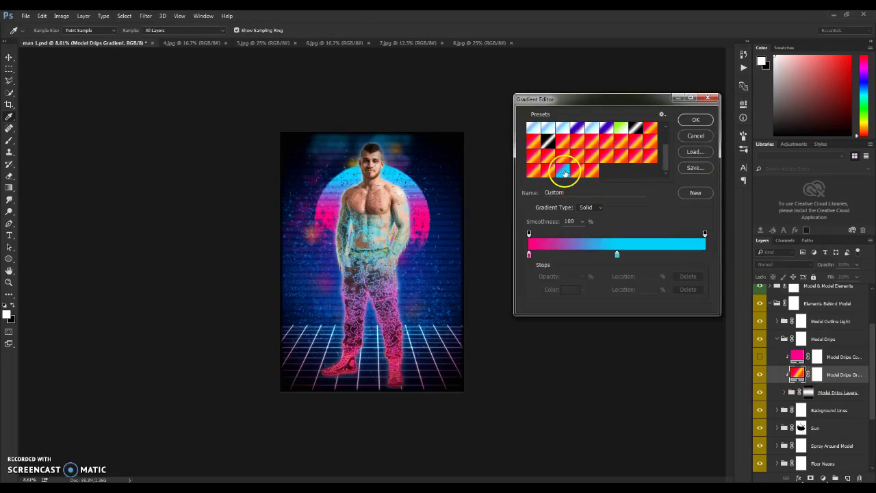
pyautogui.click(695, 121)
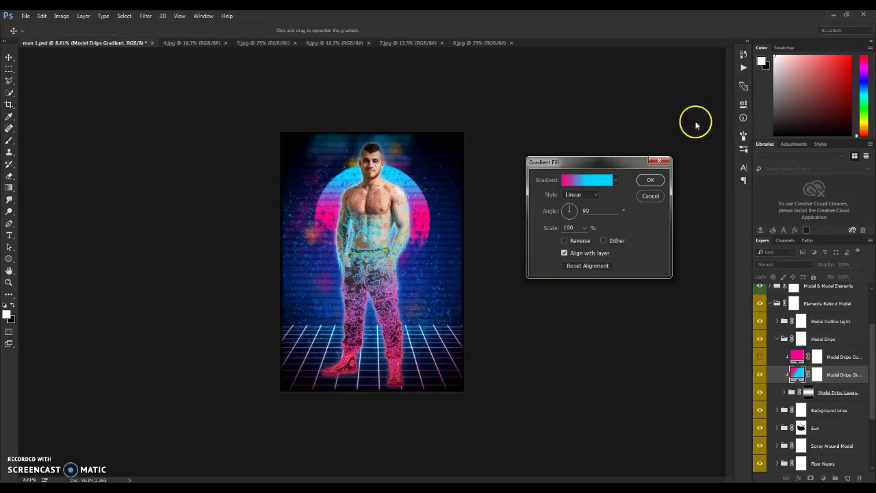
pyautogui.click(650, 182)
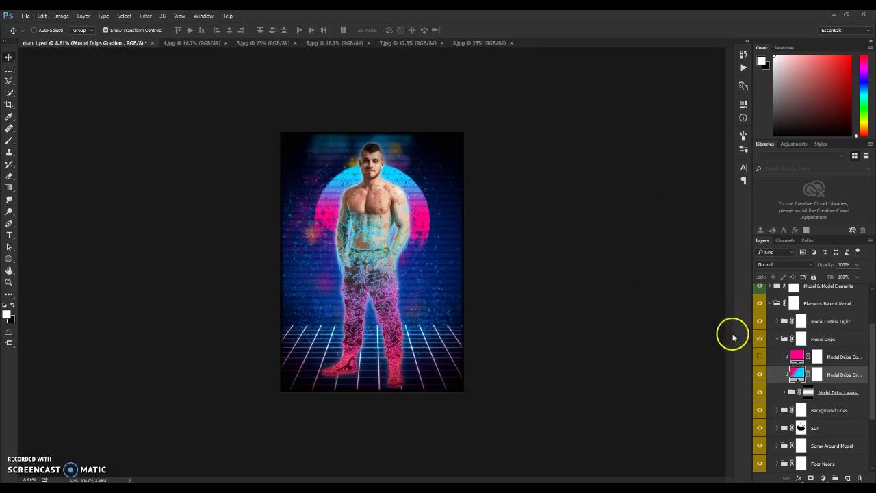
pyautogui.click(778, 339)
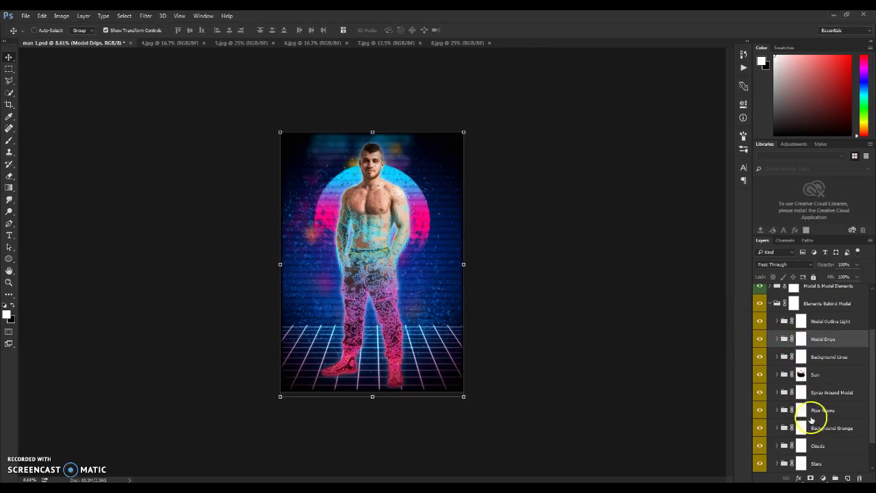
# Step: Duplicate the Floor Neons group and place the copy higher, behind the model's torso
pyautogui.click(806, 414)
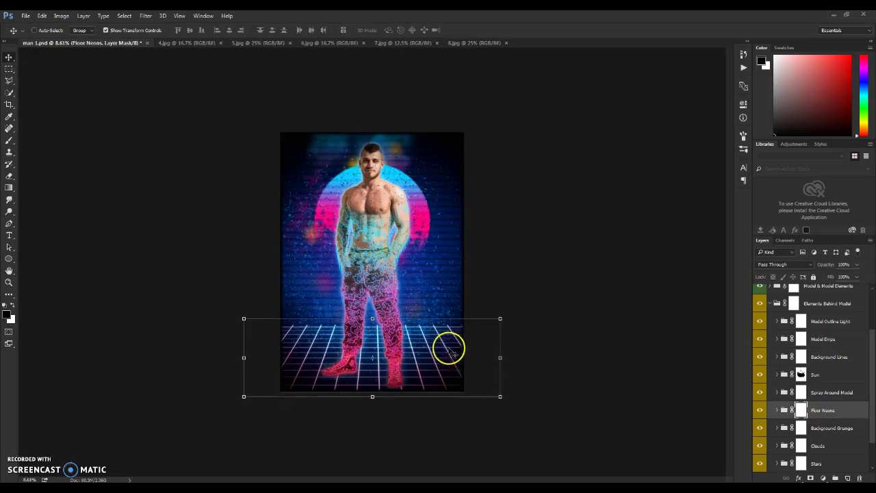
pyautogui.moveTo(434, 352); pyautogui.dragTo(436, 232)
# Step: Try a freehand rotation of the Floor Neons copy to about 179°, and undo it
pyautogui.click(511, 187)
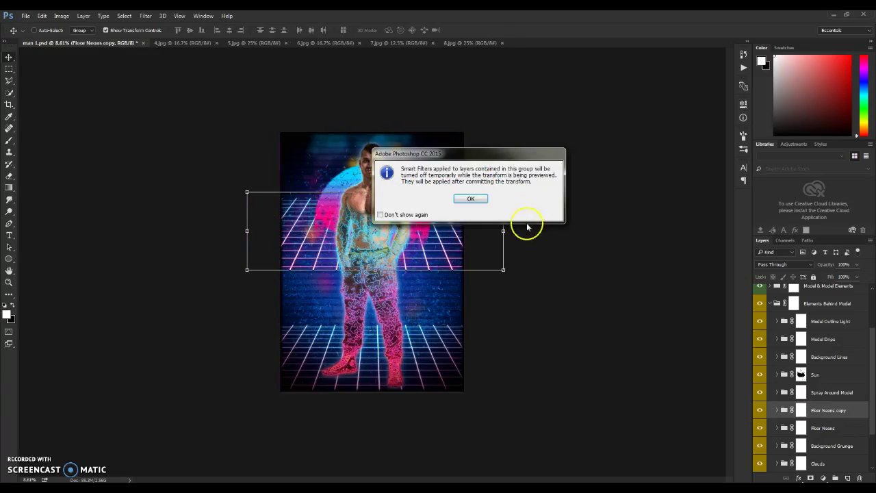
pyautogui.click(470, 198)
pyautogui.moveTo(513, 186); pyautogui.dragTo(251, 275)
pyautogui.click(397, 30)
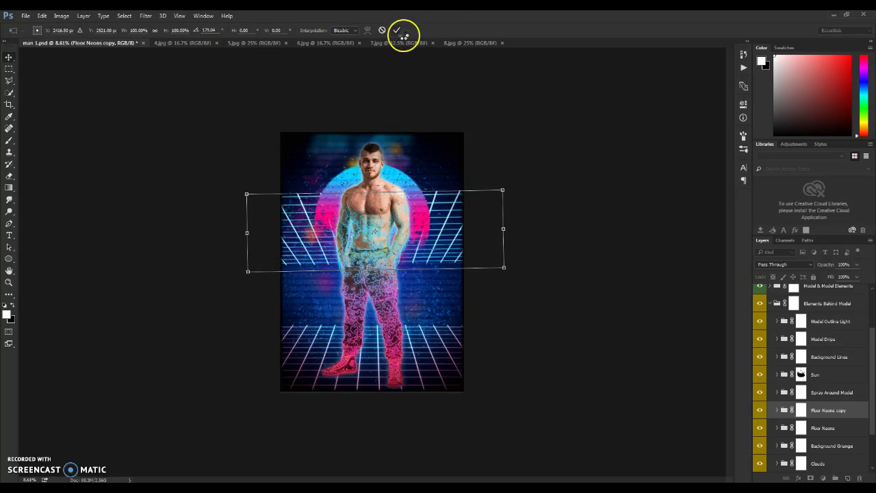
pyautogui.click(42, 16)
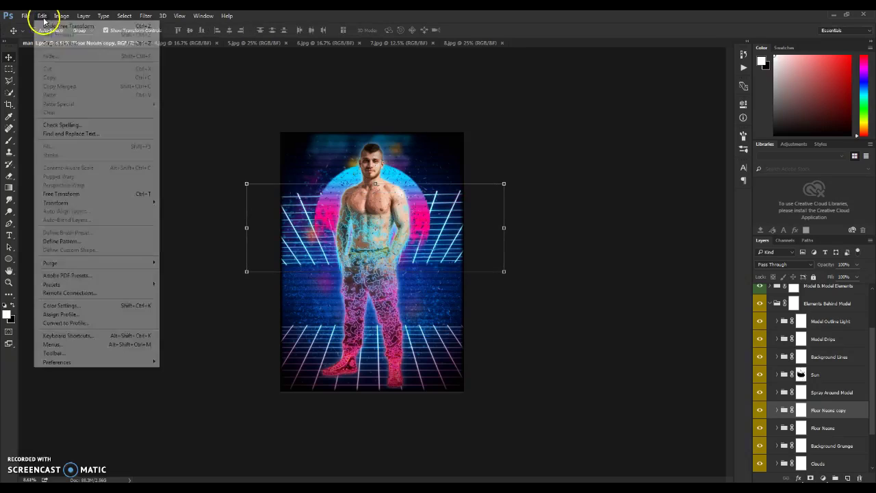
pyautogui.click(45, 26)
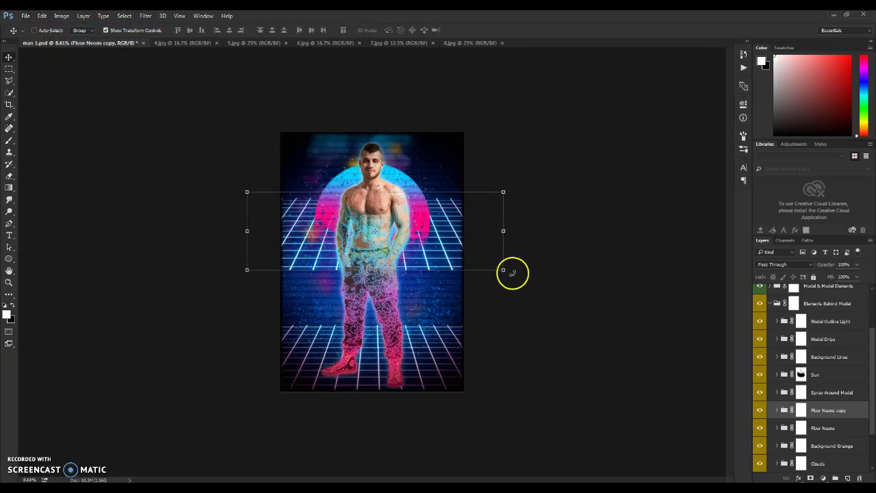
# Step: Rotate the Floor Neons copy exactly 180° and move it to the top edge of the image as a ceiling grid
pyautogui.click(511, 273)
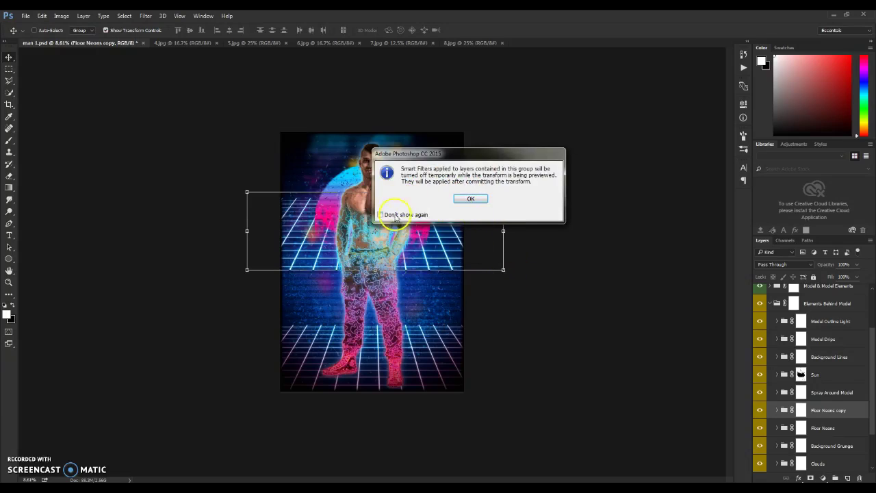
pyautogui.click(468, 199)
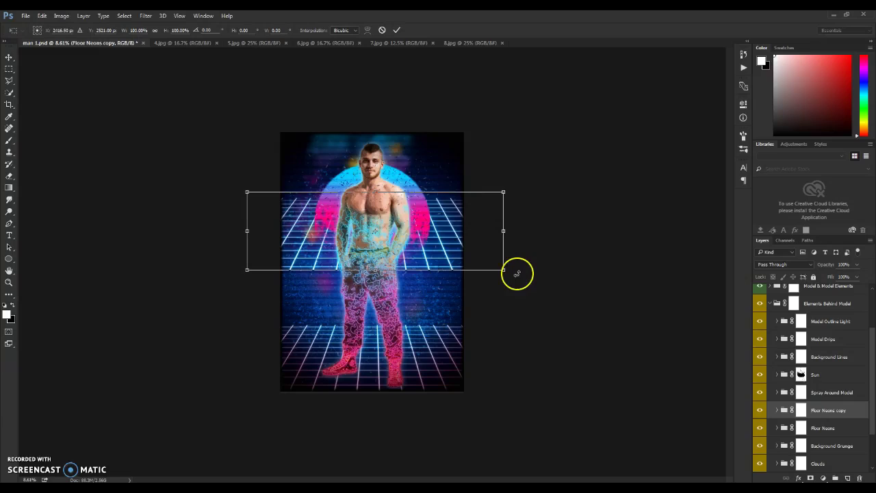
pyautogui.moveTo(514, 276); pyautogui.dragTo(262, 197)
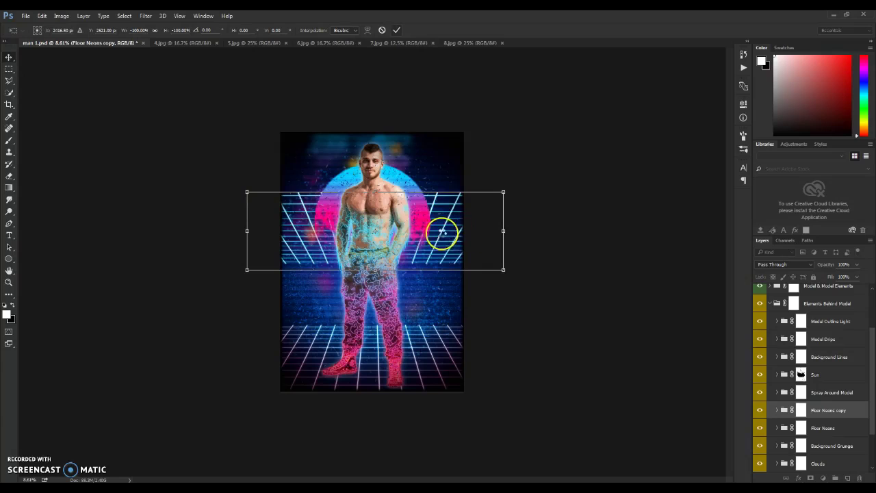
pyautogui.press('Return')
pyautogui.moveTo(447, 225); pyautogui.dragTo(429, 171)
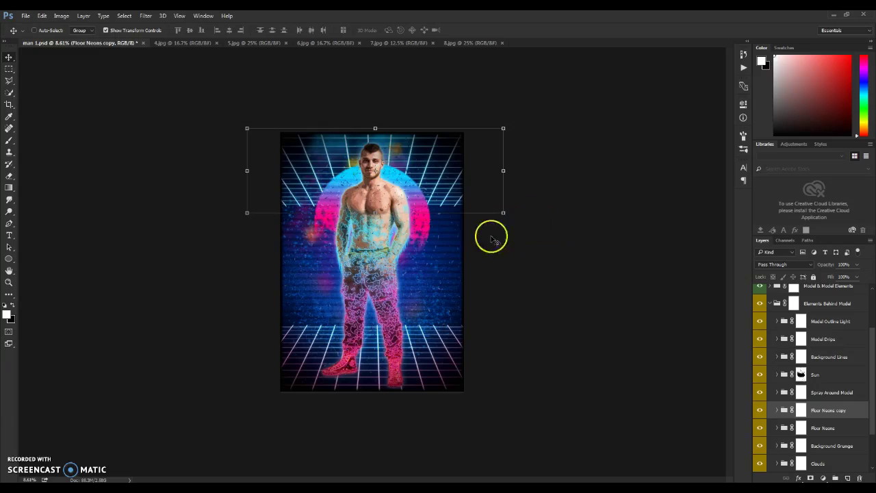
pyautogui.click(372, 214)
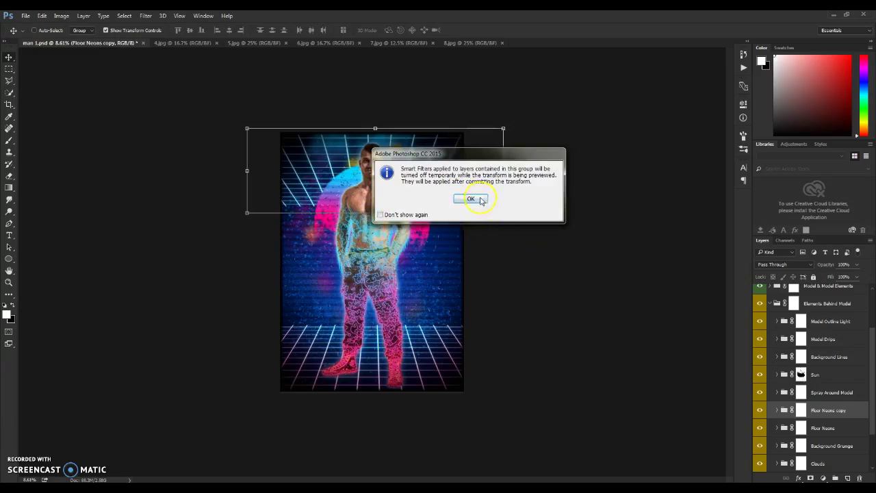
pyautogui.click(471, 251)
pyautogui.moveTo(377, 217)
pyautogui.mouseDown()
pyautogui.moveTo(366, 322)
pyautogui.moveTo(375, 220)
pyautogui.mouseUp()
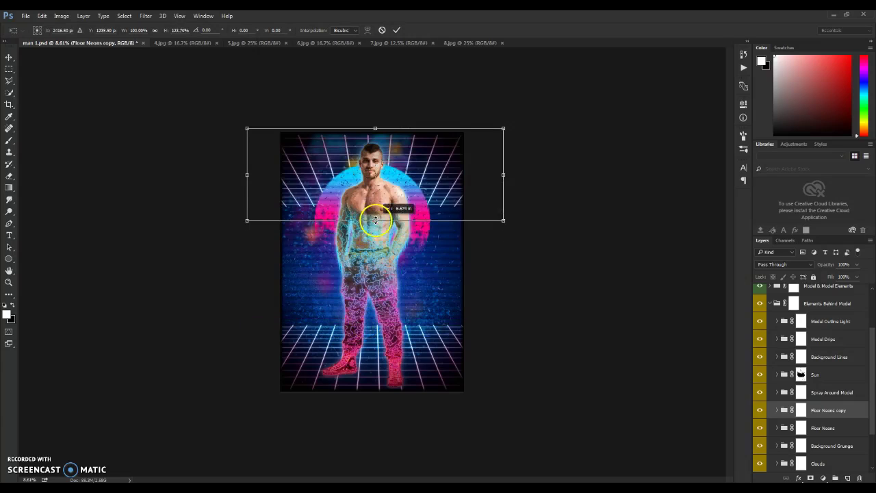
pyautogui.click(382, 31)
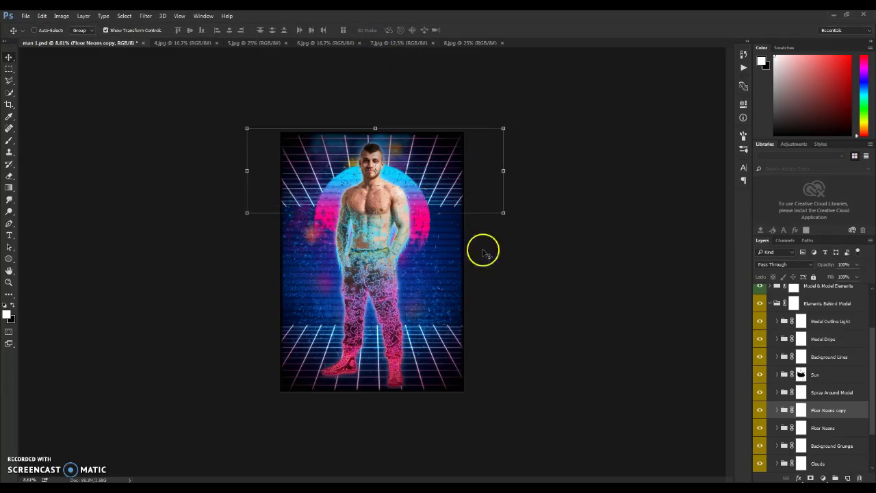
# Step: Collapse the Elements Behind Model group, look through the groups inside Elements in Front Of Model, and collapse that group too
pyautogui.scroll(3, 818, 405)
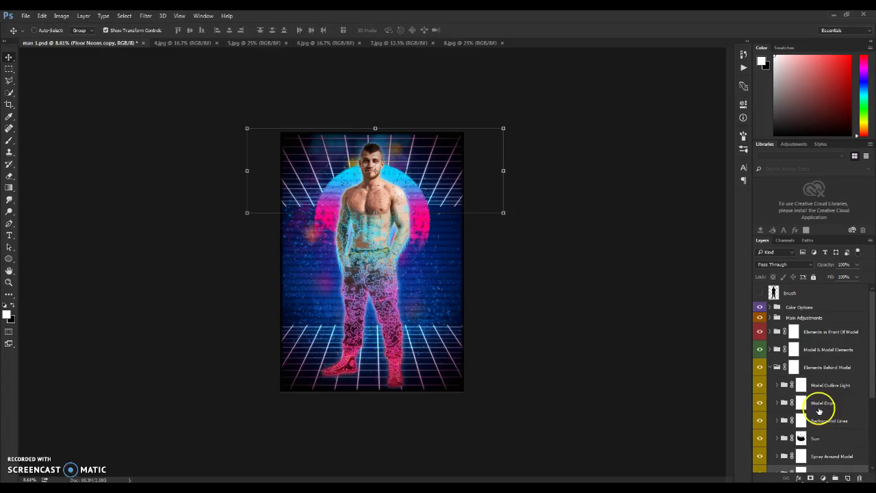
pyautogui.click(769, 367)
pyautogui.click(770, 331)
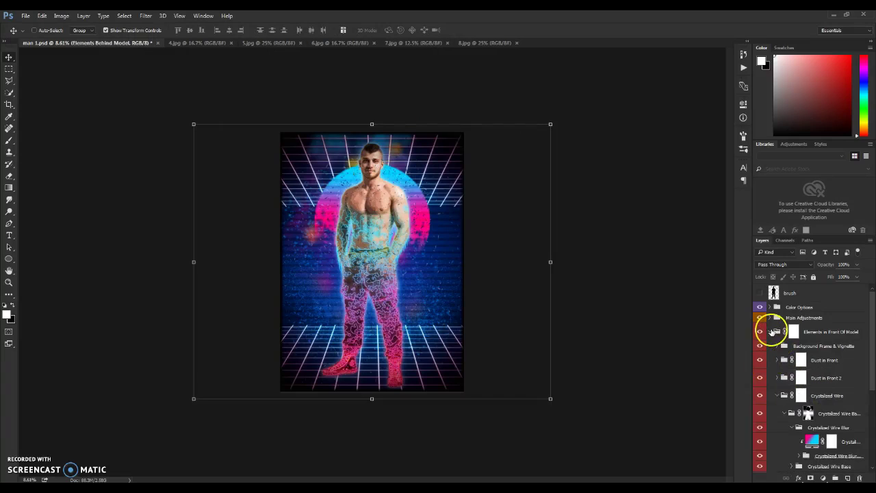
pyautogui.click(780, 397)
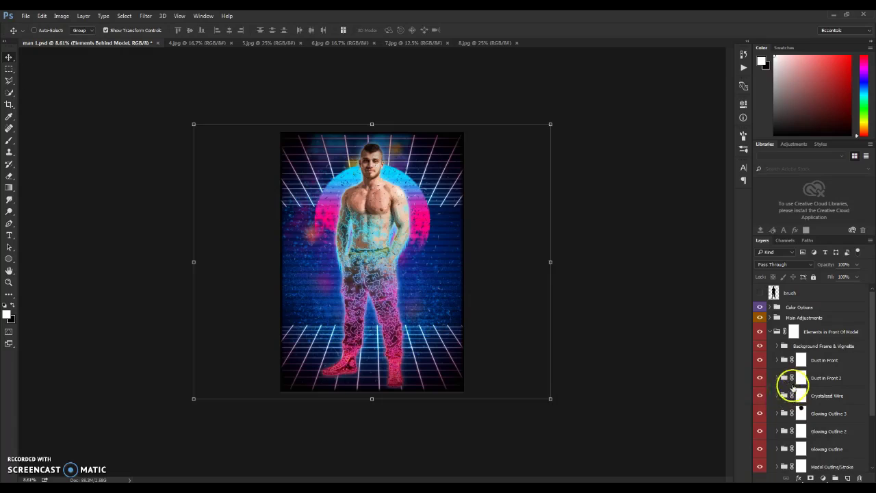
pyautogui.scroll(-1, 792, 386)
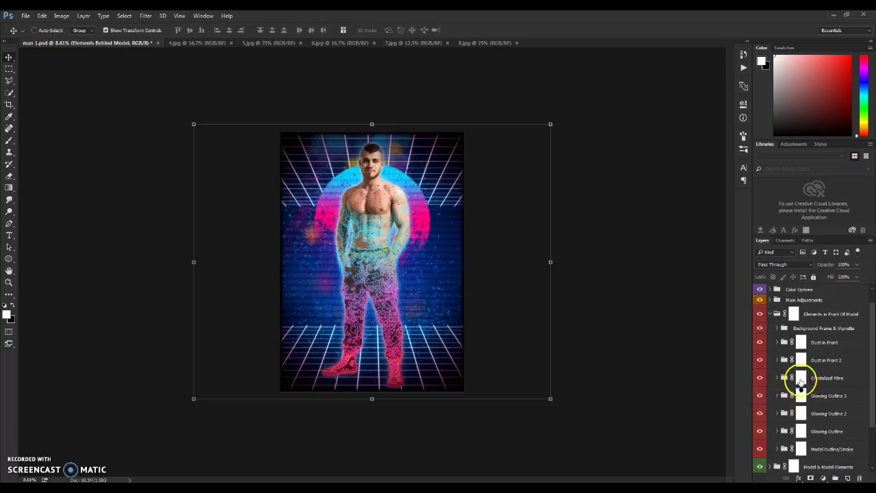
pyautogui.scroll(-1, 800, 383)
pyautogui.click(820, 351)
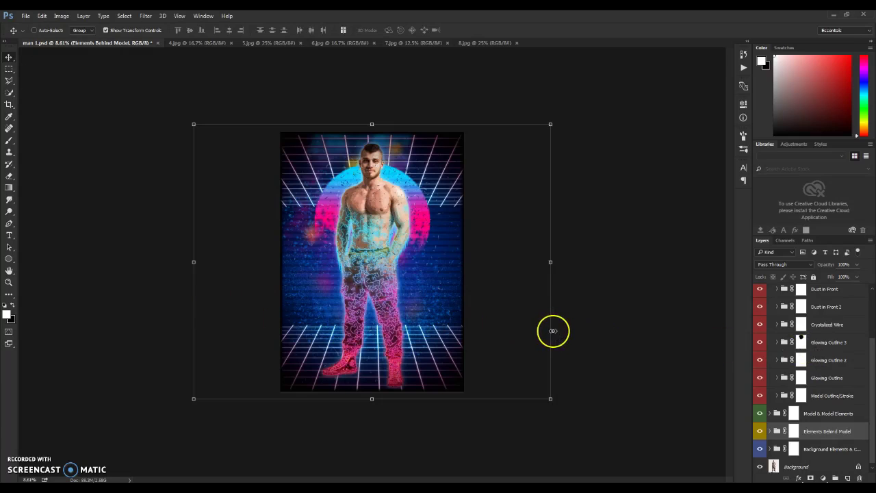
pyautogui.scroll(4, 842, 328)
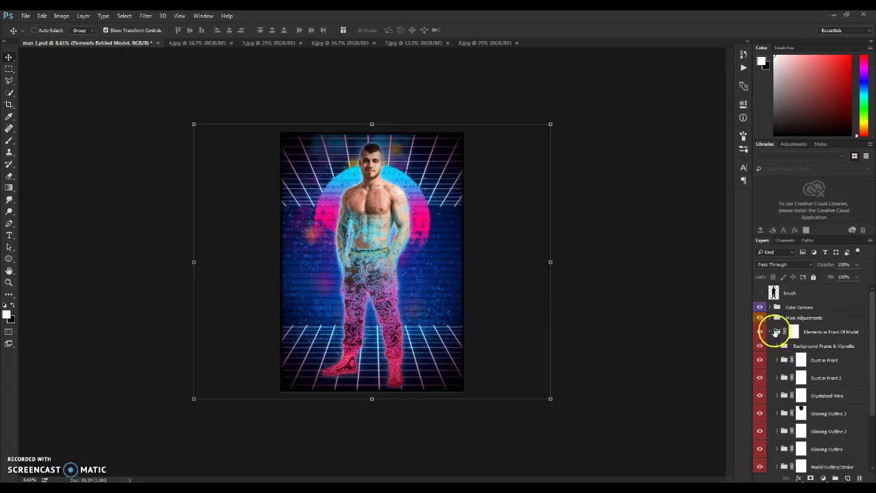
pyautogui.click(776, 332)
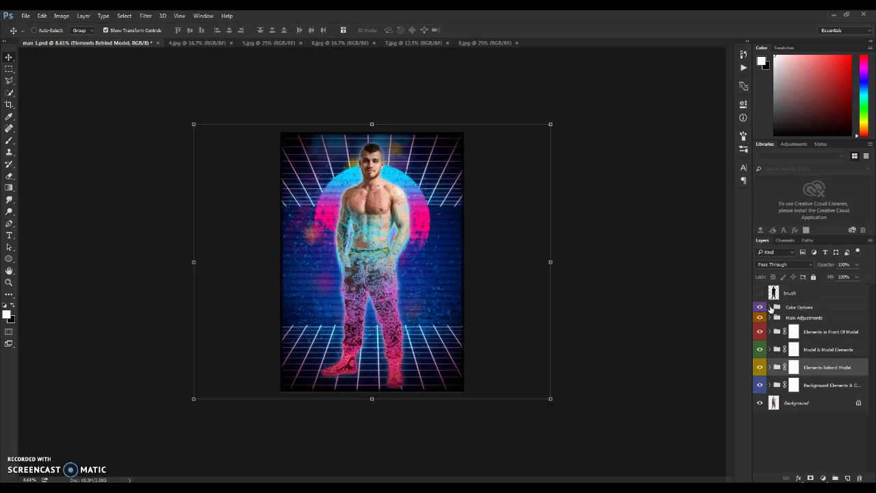
# Step: Expand the Color Options group and preview Color Option 1 through Color Option 5 one at a time
pyautogui.click(770, 308)
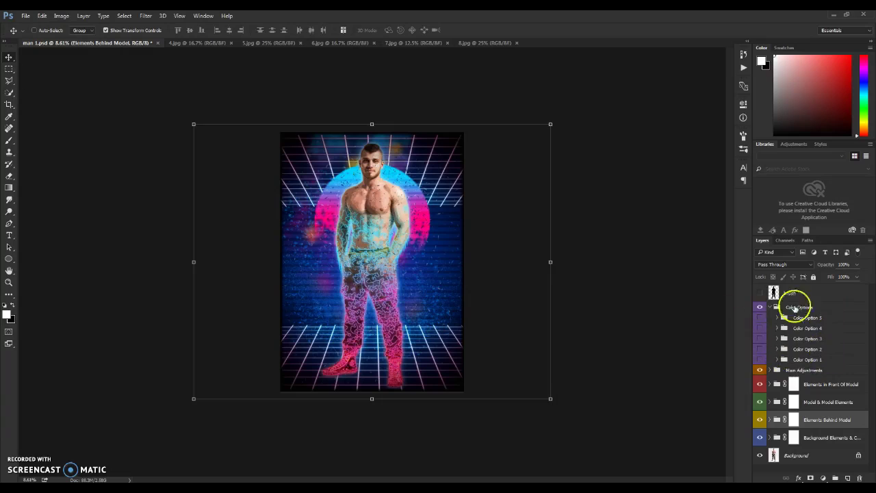
pyautogui.click(759, 361)
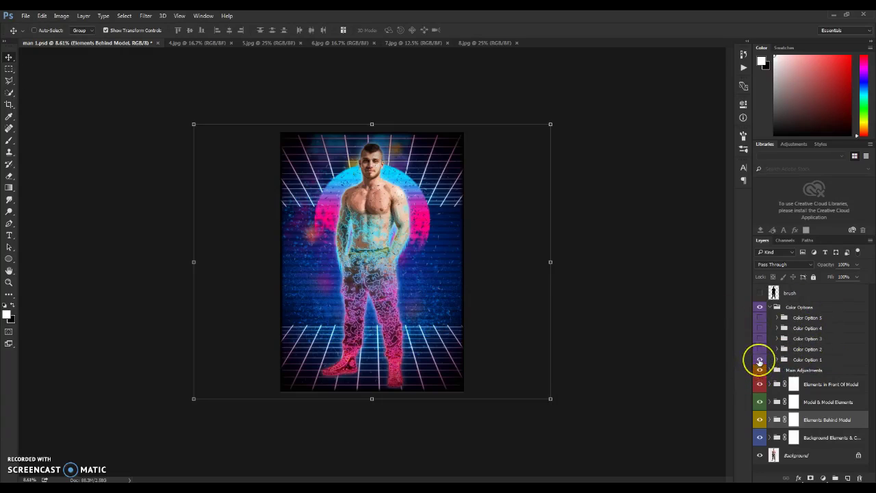
pyautogui.click(759, 361)
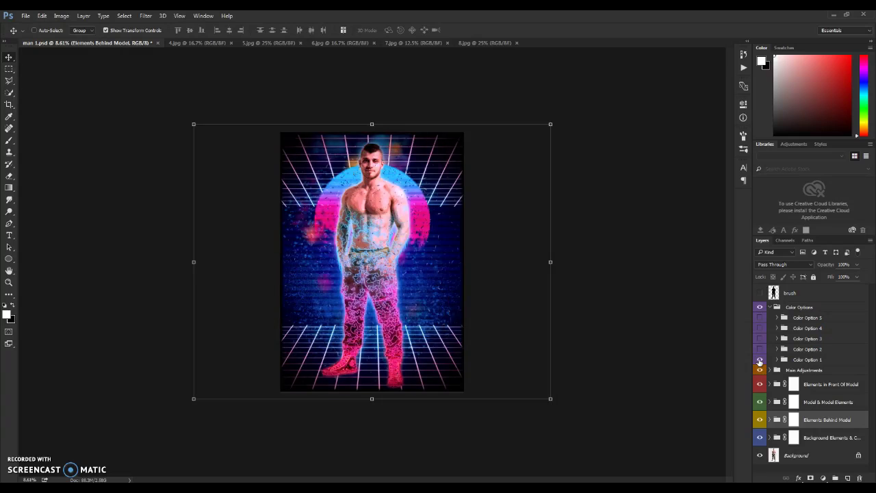
pyautogui.click(760, 349)
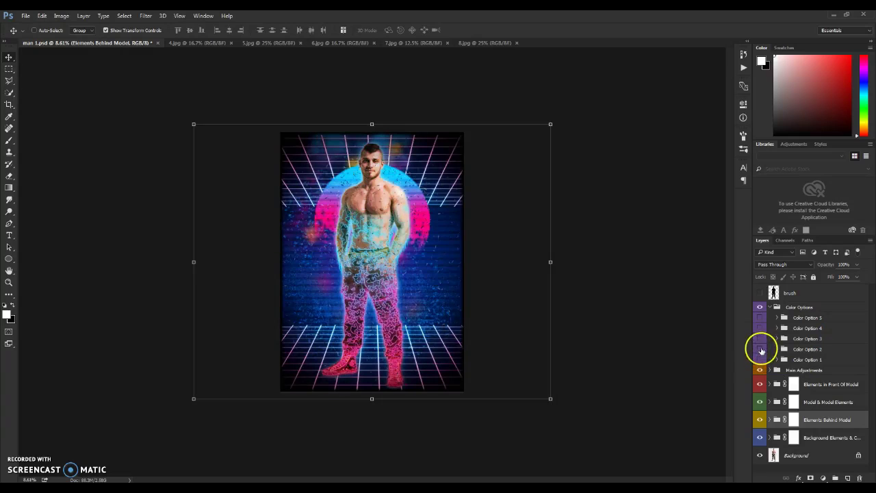
pyautogui.click(760, 339)
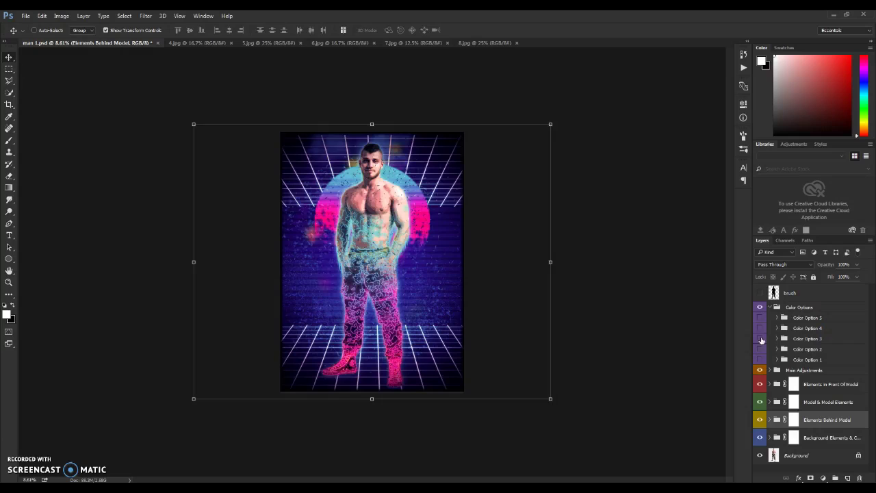
pyautogui.click(761, 329)
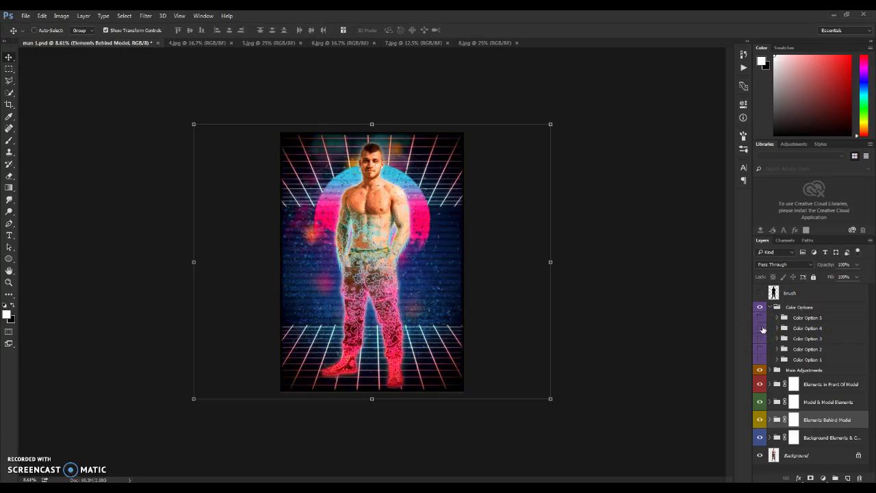
pyautogui.click(760, 318)
# Step: Compare Color Option 3 with Color Option 5, leave only Color Option 3 shown, and collapse the Color Options group
pyautogui.click(764, 337)
pyautogui.click(762, 339)
pyautogui.click(762, 339)
pyautogui.click(761, 339)
pyautogui.click(761, 317)
pyautogui.click(761, 317)
pyautogui.click(765, 340)
pyautogui.click(761, 339)
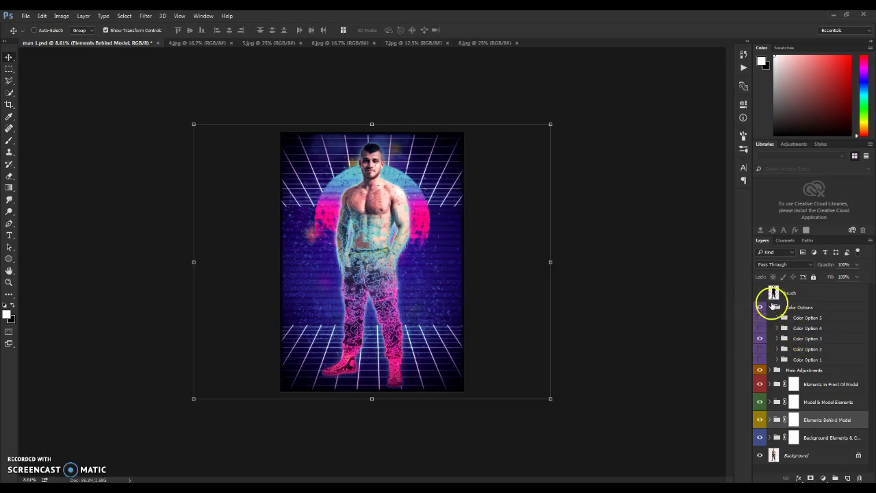
pyautogui.click(770, 307)
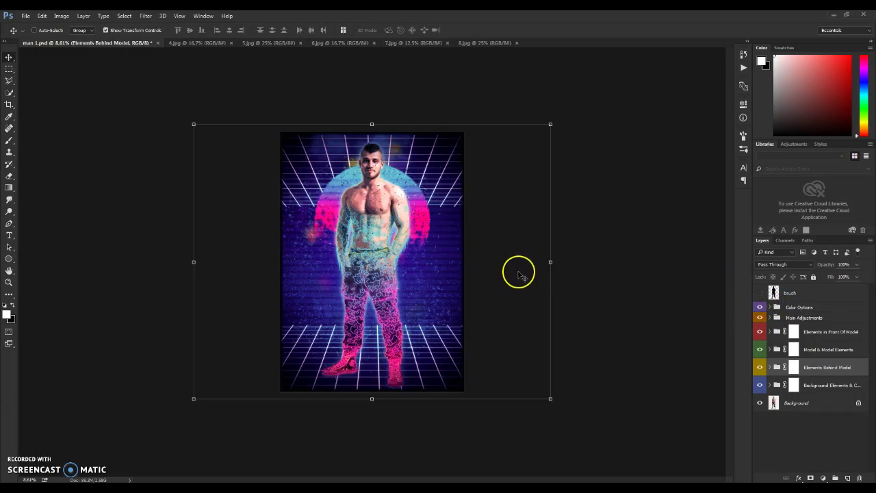
# Step: Compare the effect with the original photo by hiding all groups from Color Options down to the background elements, and show them again
pyautogui.scroll(-5, 461, 254)
pyautogui.scroll(6, 458, 250)
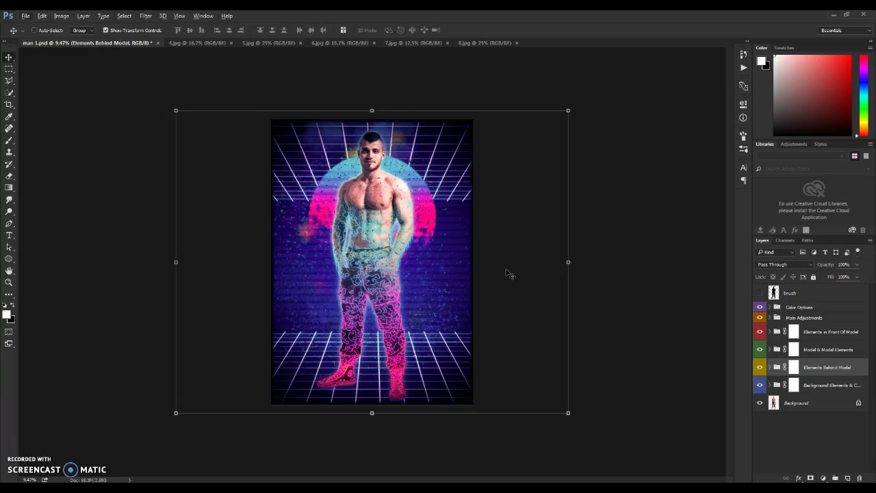
pyautogui.moveTo(758, 306); pyautogui.dragTo(751, 386)
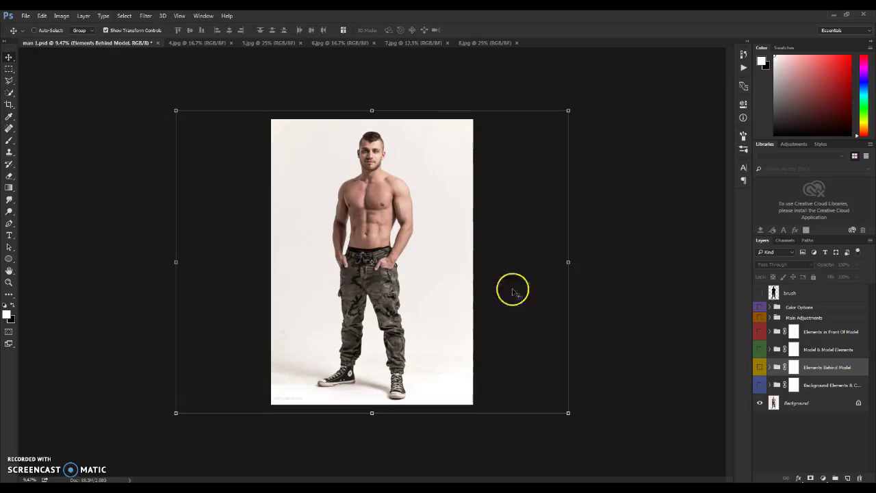
pyautogui.moveTo(758, 305); pyautogui.dragTo(763, 388)
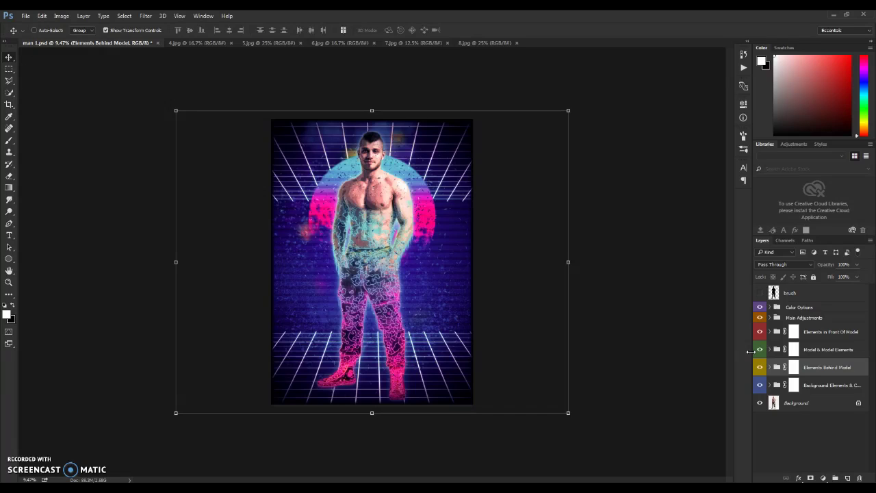
pyautogui.click(780, 369)
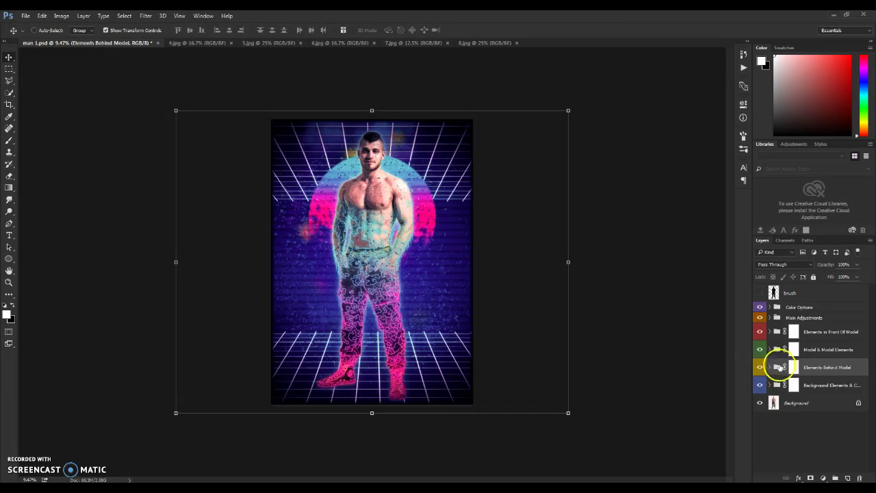